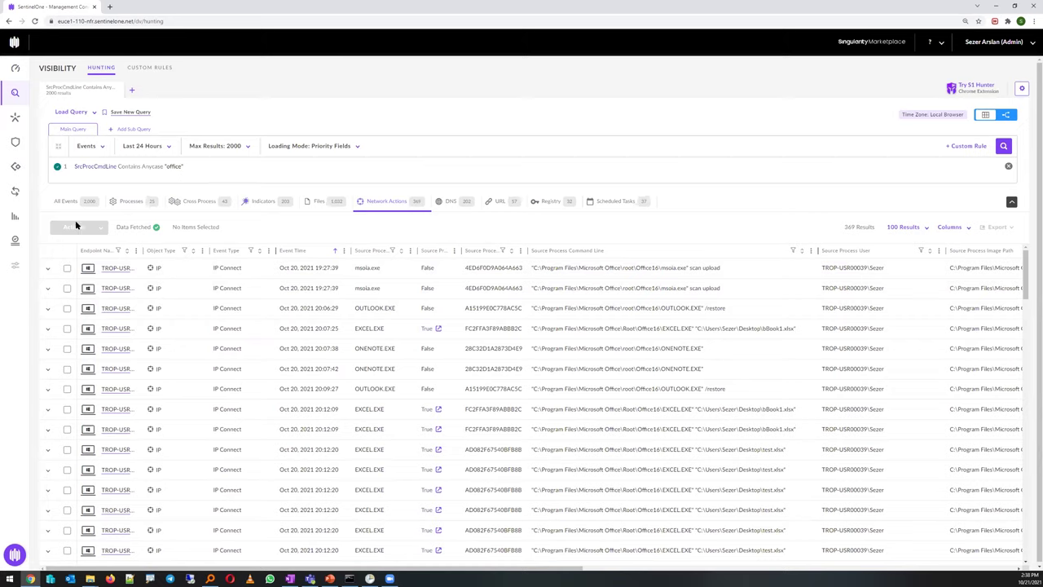
Switch the office command-line hunt to All Events results and edit the query
left_click(67, 204)
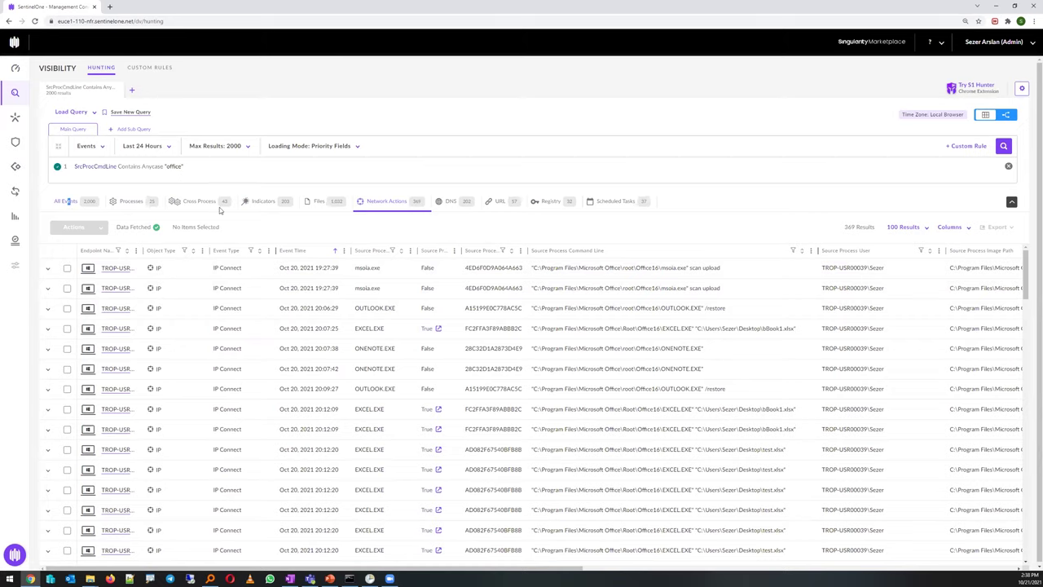
left_click(190, 167)
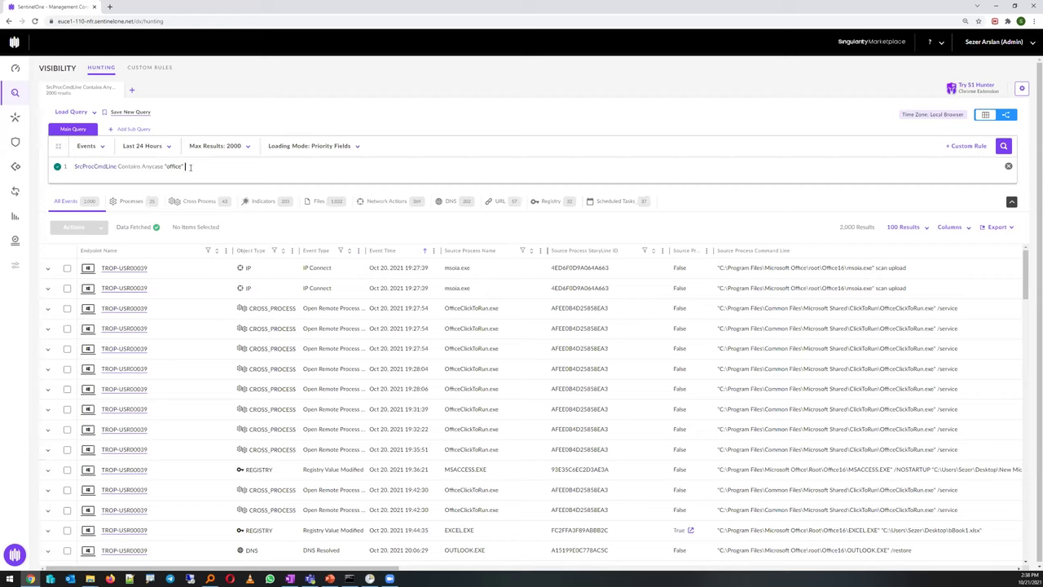
Add AND TgtProcCmdLine Contains Anycase "cmd.exe" to the query and run it for 20 EXCEL.EXE events
type("AND")
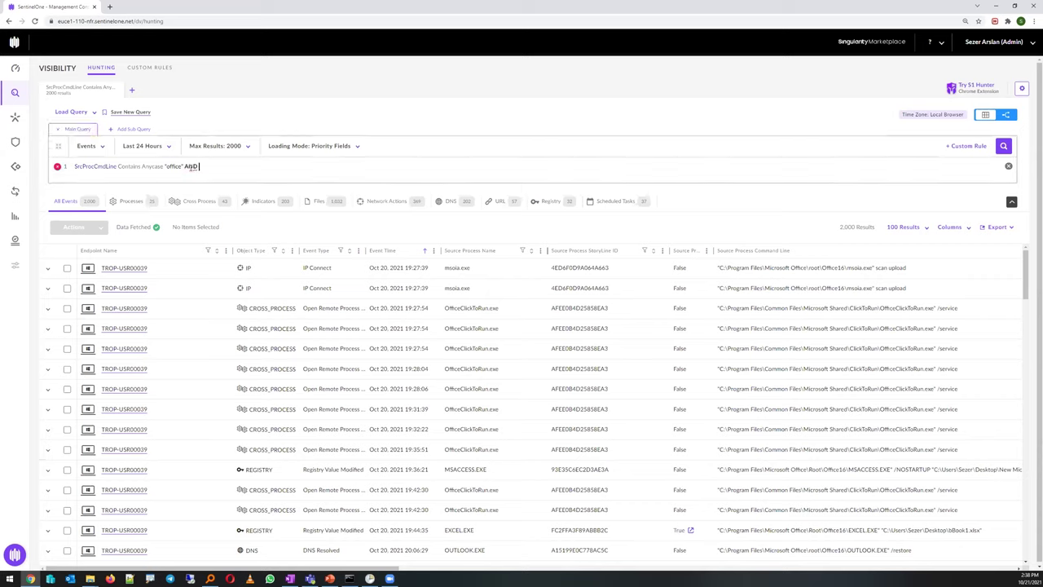
type(" tgt")
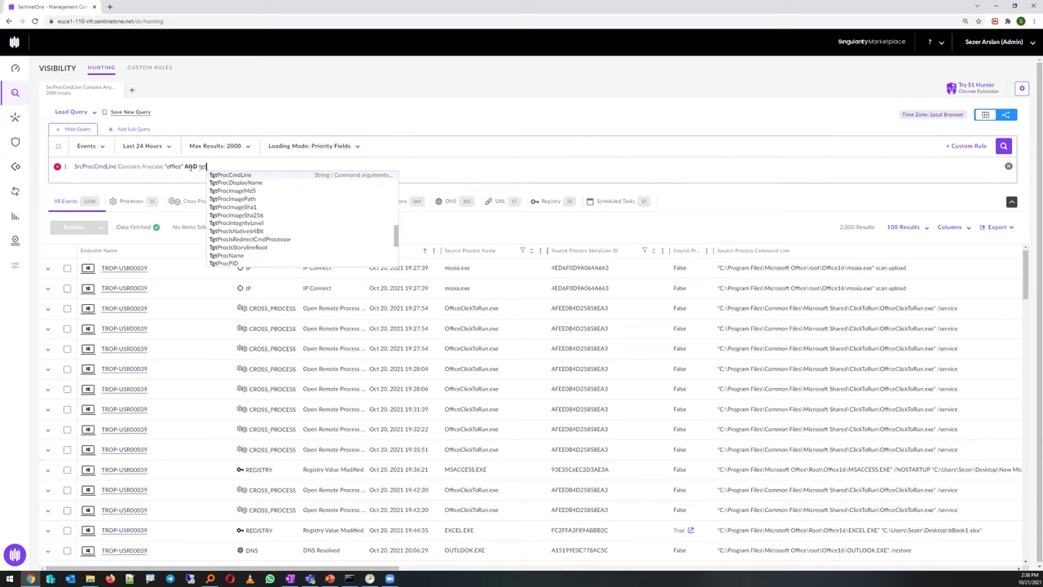
key("Return")
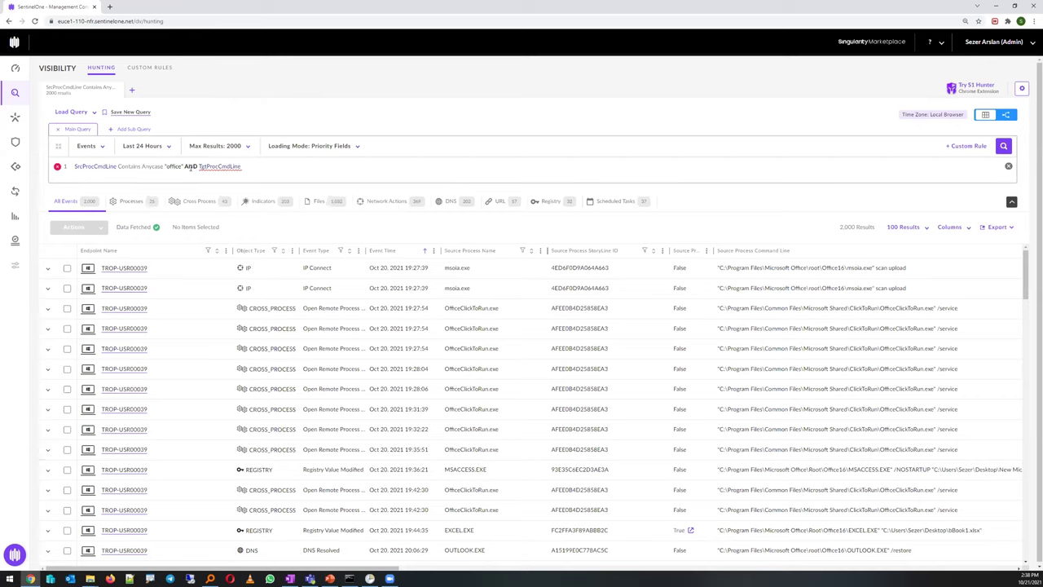
type("co")
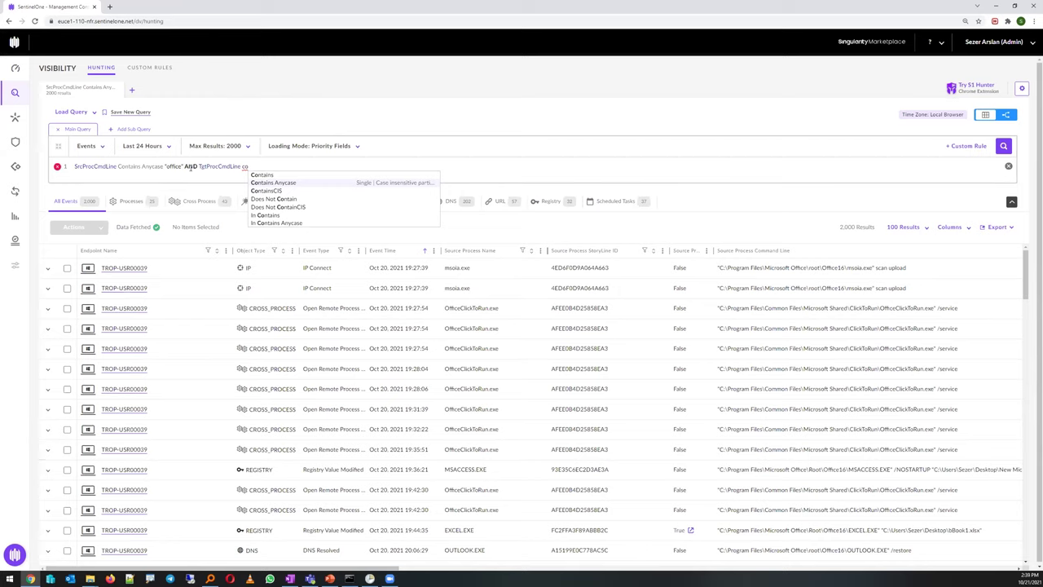
key("Return")
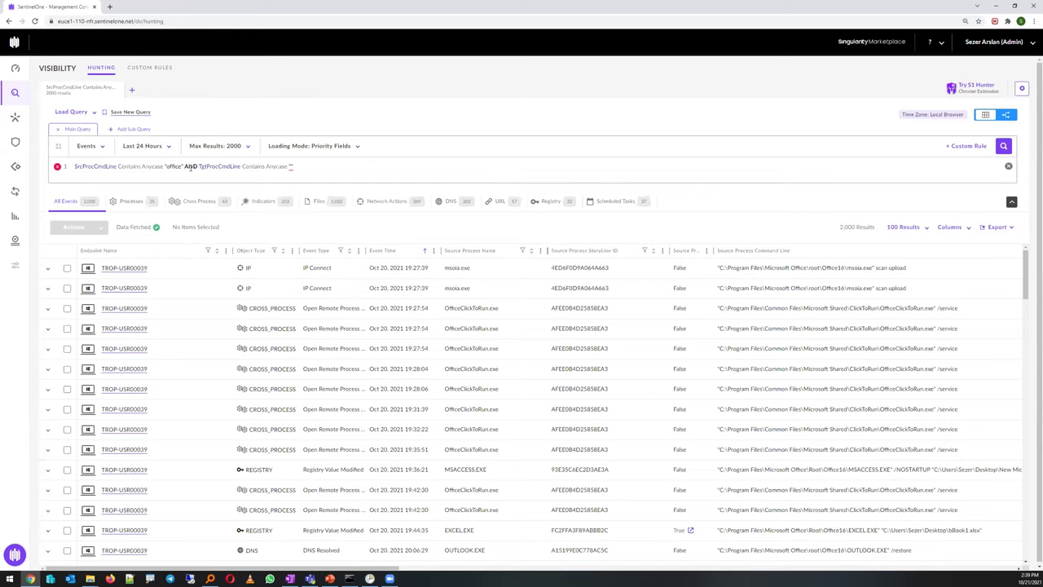
type("cmd.exe")
key("Return")
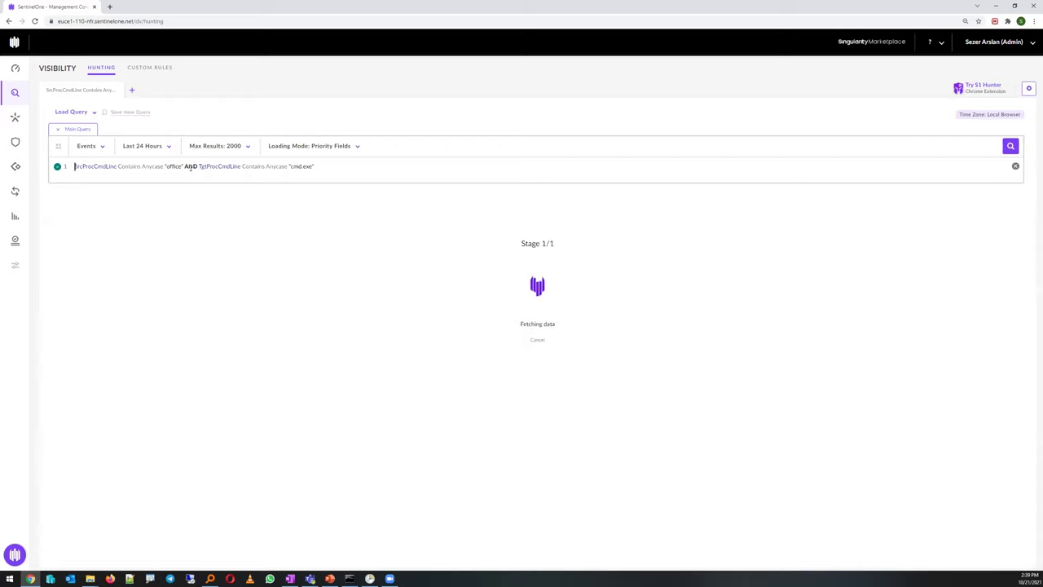
Highlight the AND, the SrcProcCmdLine field and the TgtProcCmdLine cmd.exe condition in the query
double_click(190, 167)
left_click_drag(78, 166, 116, 167)
left_click_drag(316, 166, 275, 166)
left_click_drag(199, 166, 220, 166)
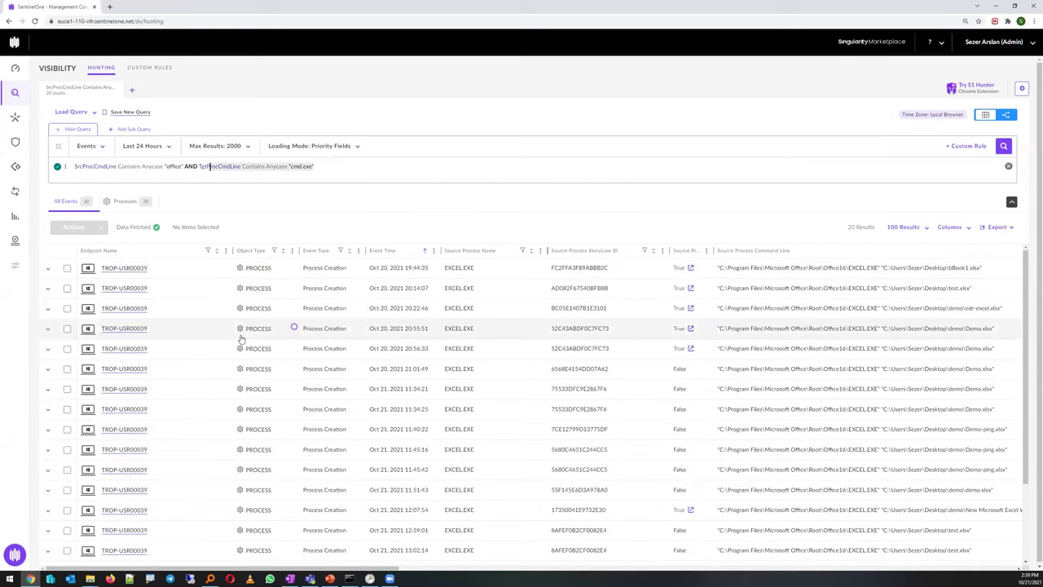
left_click(144, 149)
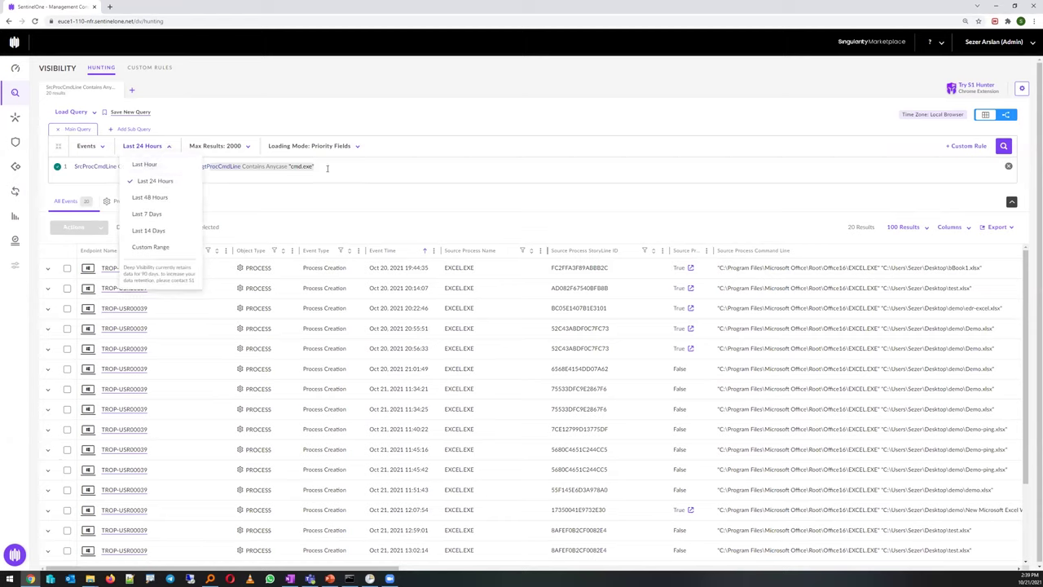
left_click(324, 183)
left_click(150, 148)
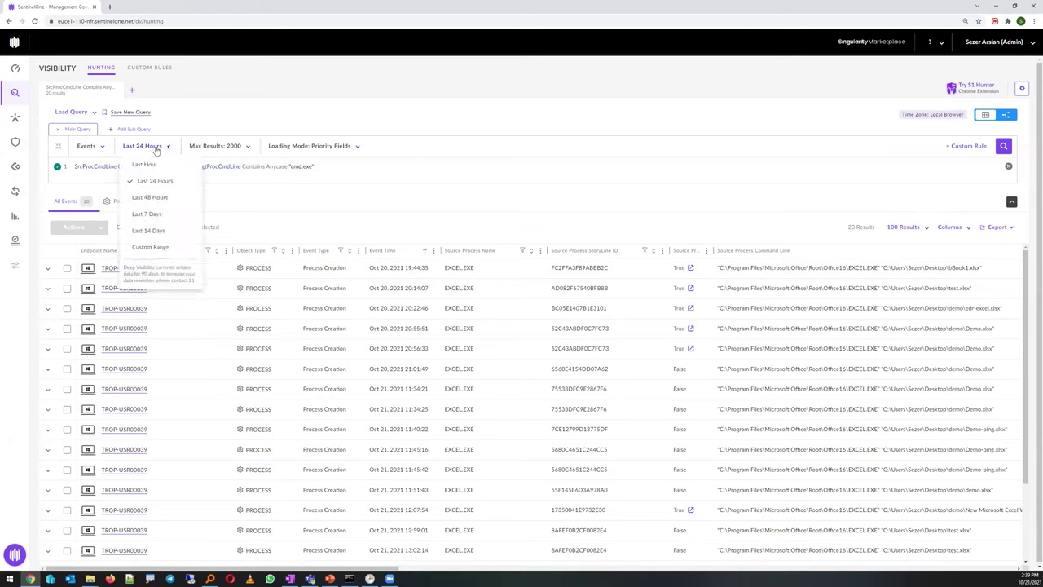
left_click(348, 171)
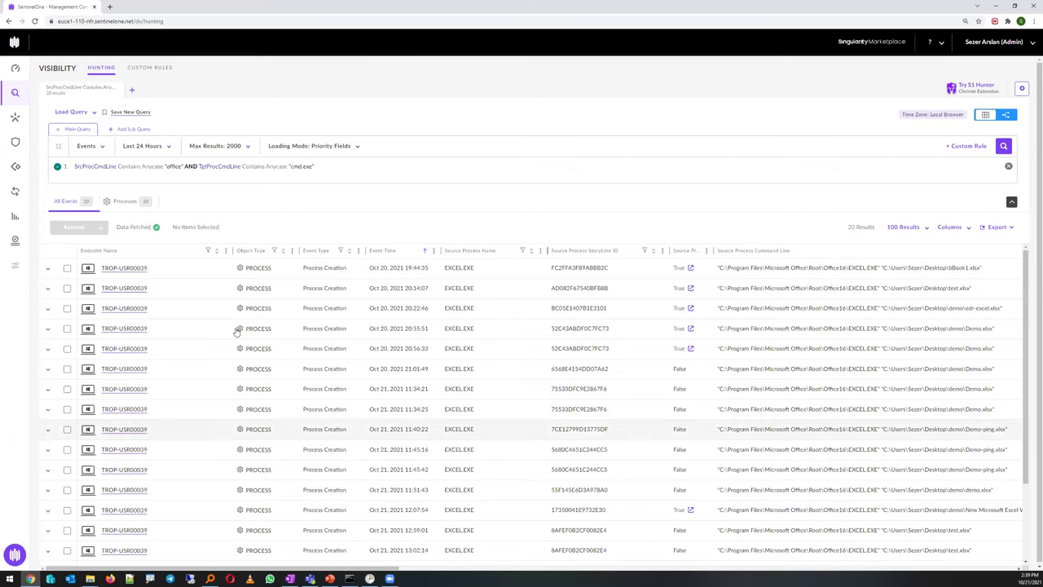
scroll(332, 396, "down", 1)
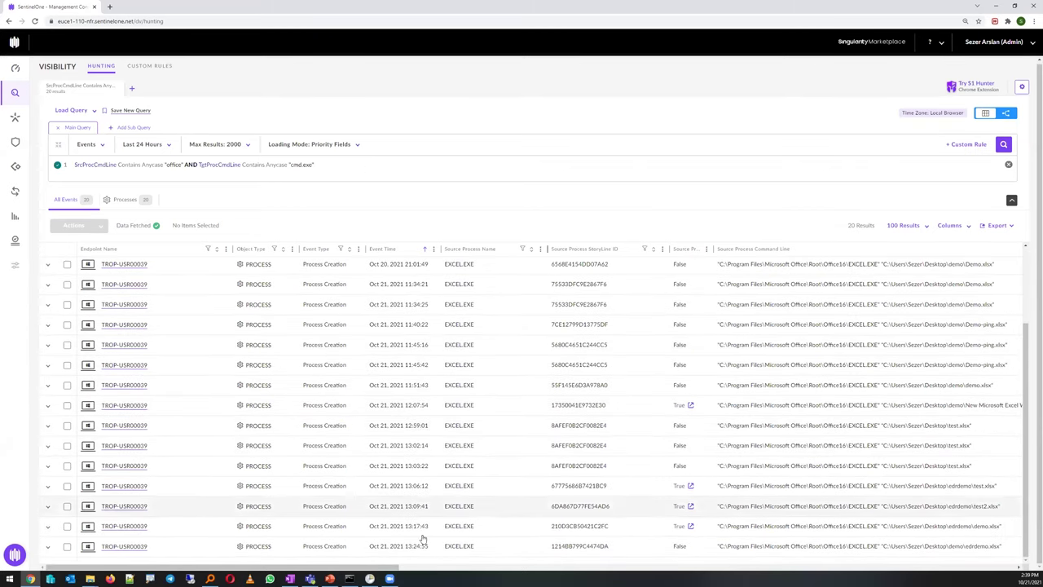
Expand the 13:24:55 Excel event and view its full command line opening edrdemo.xlsx
left_click(578, 547)
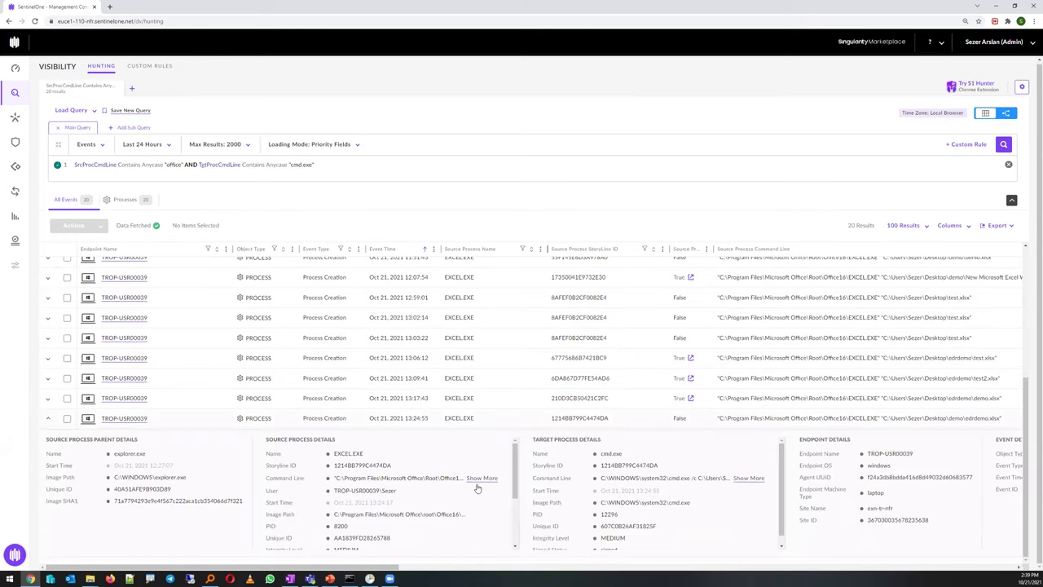
left_click(481, 478)
left_click_drag(528, 99, 486, 99)
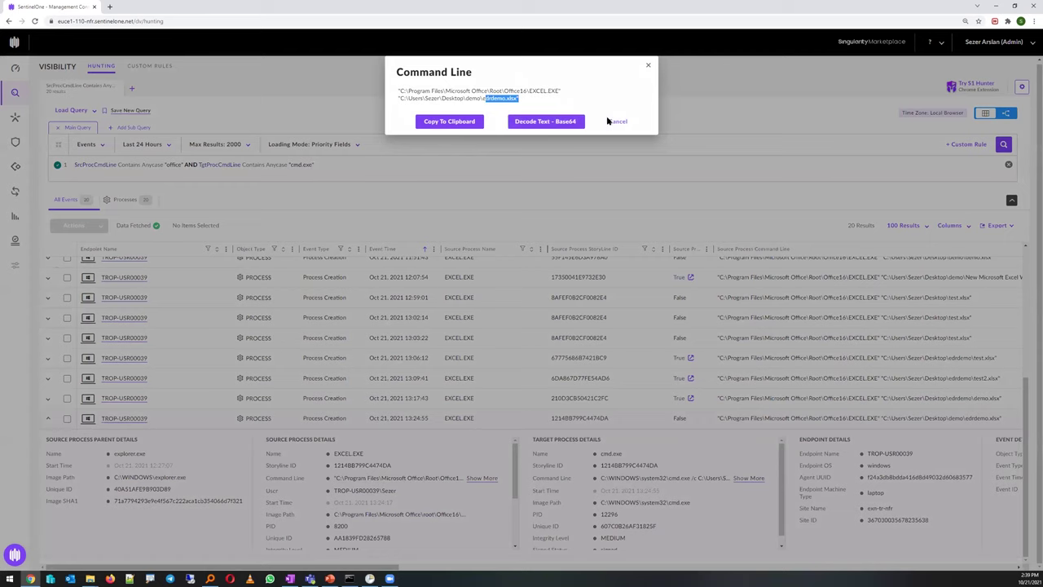
left_click(658, 381)
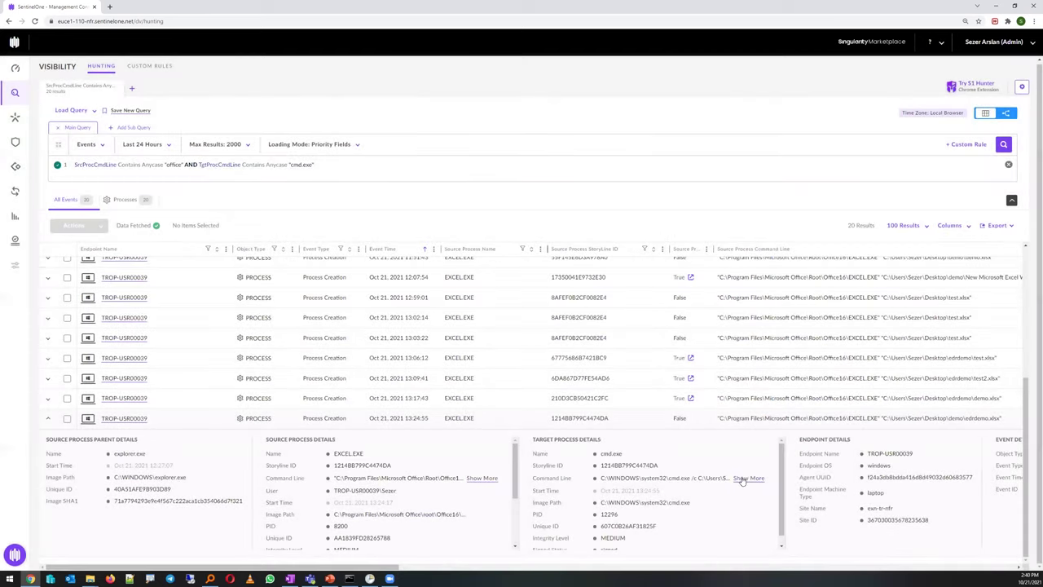
Review the target cmd.exe full command line, then select the Excel process's Storyline ID
left_click_drag(535, 438, 602, 440)
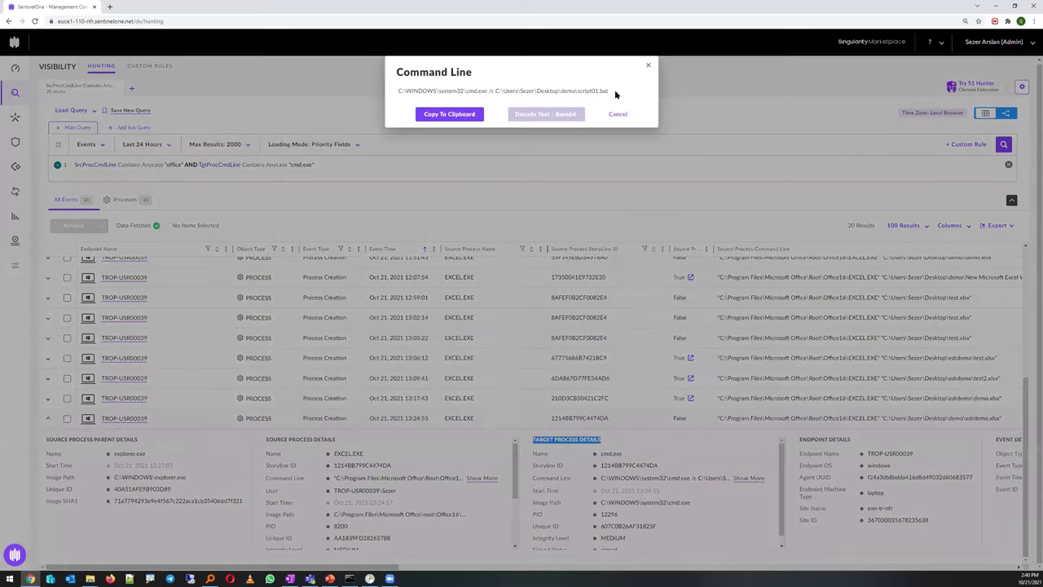
left_click_drag(610, 91, 580, 91)
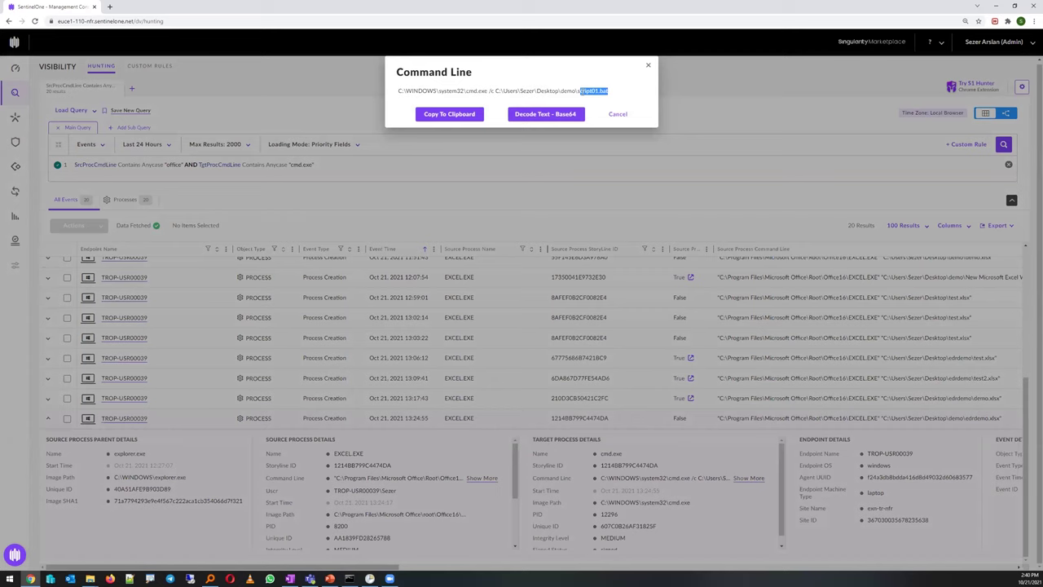
left_click(619, 116)
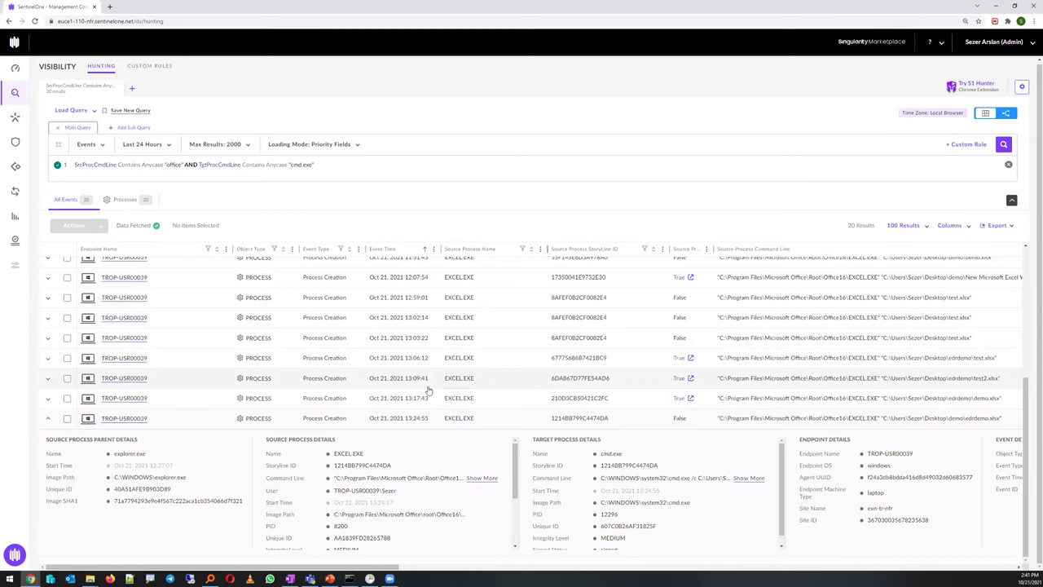
double_click(336, 467)
Mark the Excel process's Storyline ID 1214BB799C4474DA as a chosen value
left_click(394, 469)
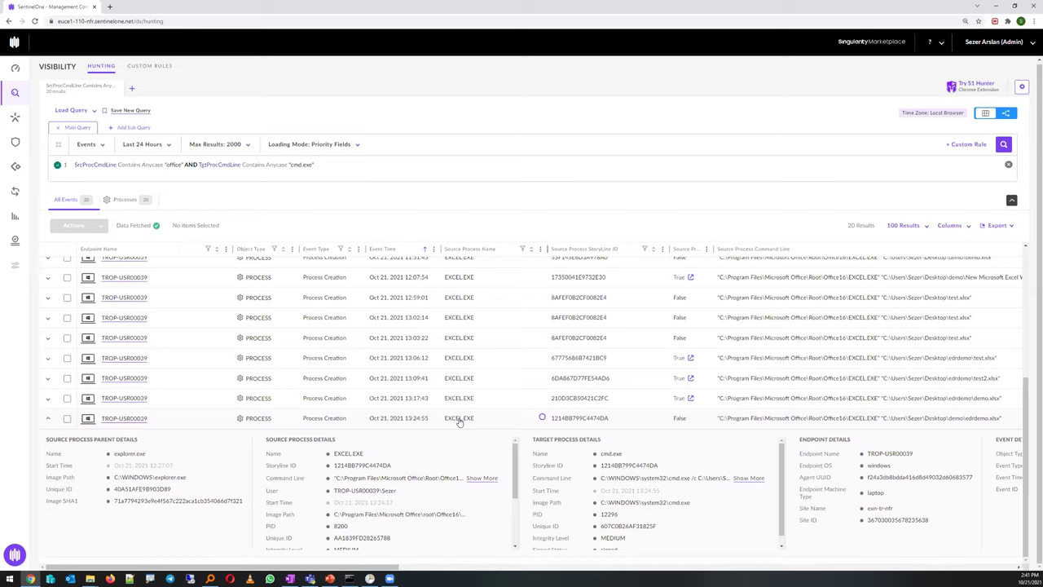
left_click_drag(350, 466, 334, 466)
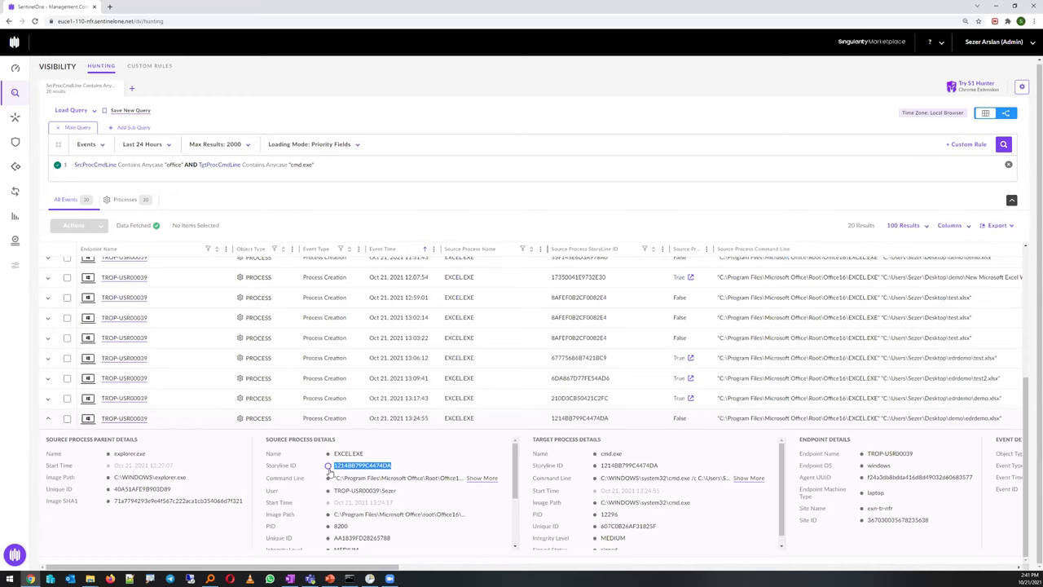
left_click(328, 466)
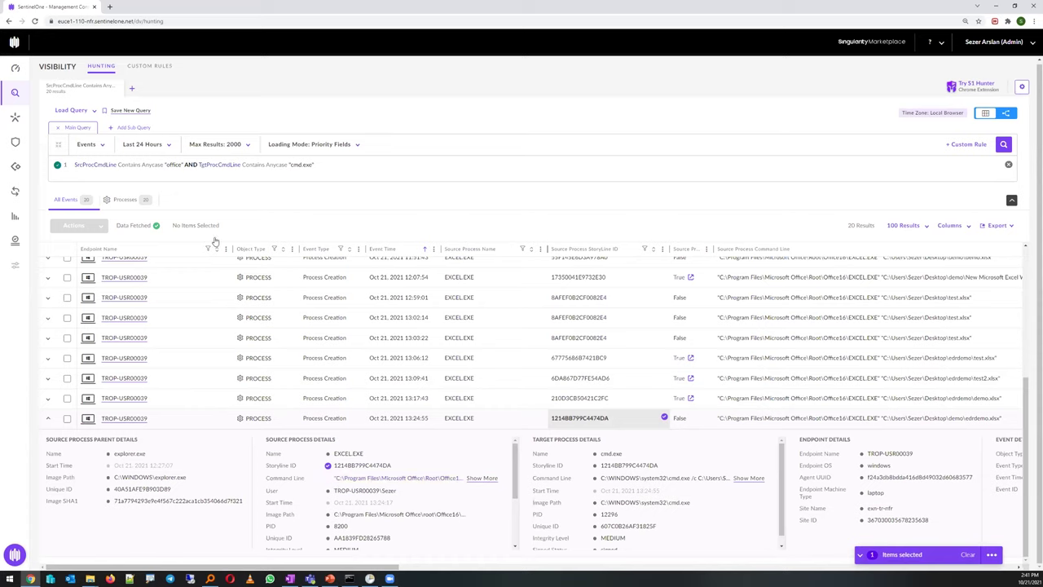
left_click(329, 467)
left_click(328, 466)
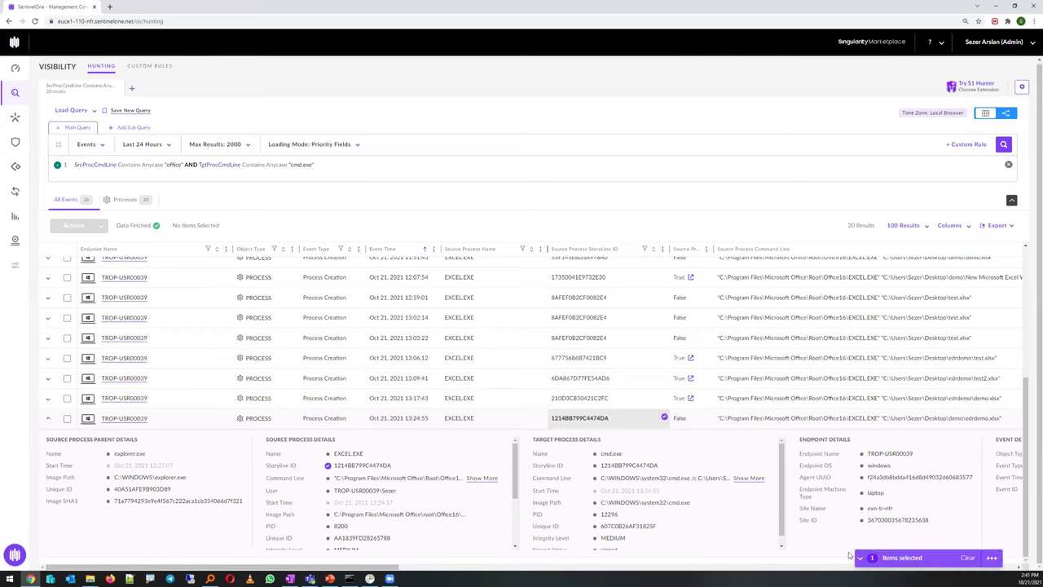
Create a new hunting query SrcProcStorylineId = "1214BB799C4474DA" from the selected value
left_click(990, 555)
left_click(921, 504)
left_click_drag(321, 164, 516, 164)
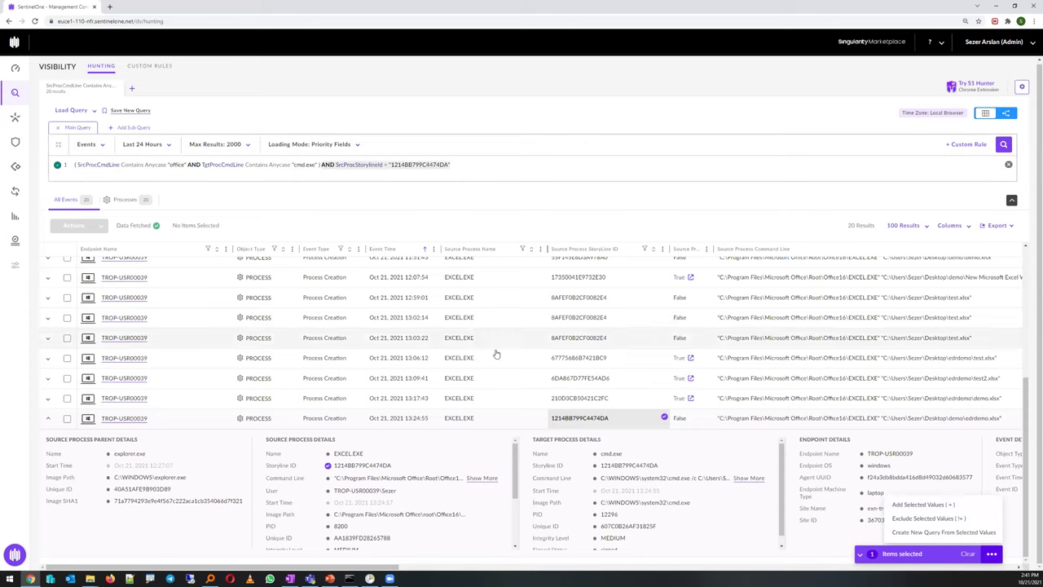
key("BackSpace")
left_click(943, 532)
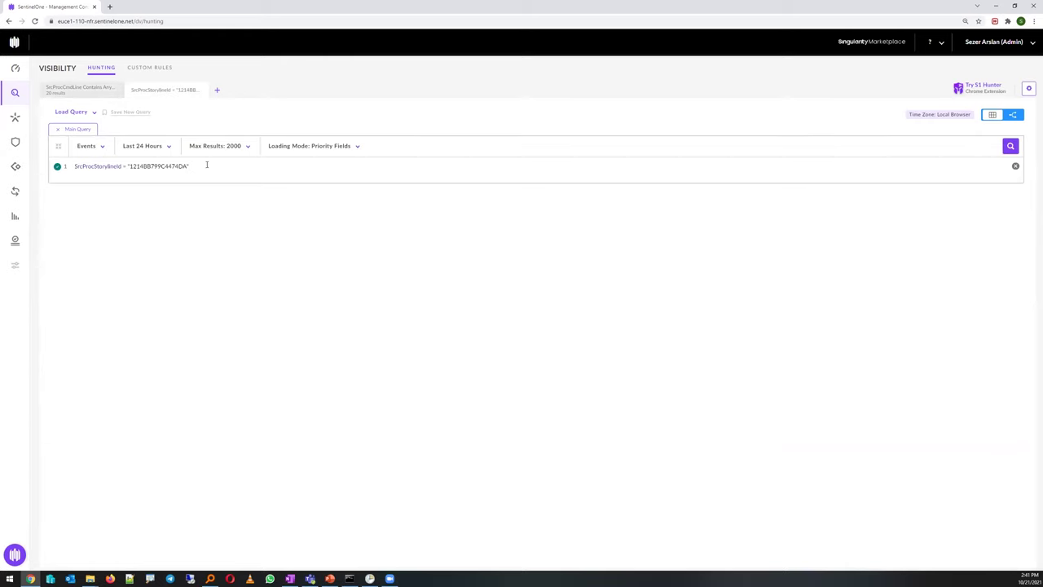
Run the storyline query and show its 7 network actions
left_click(206, 164)
key("Return")
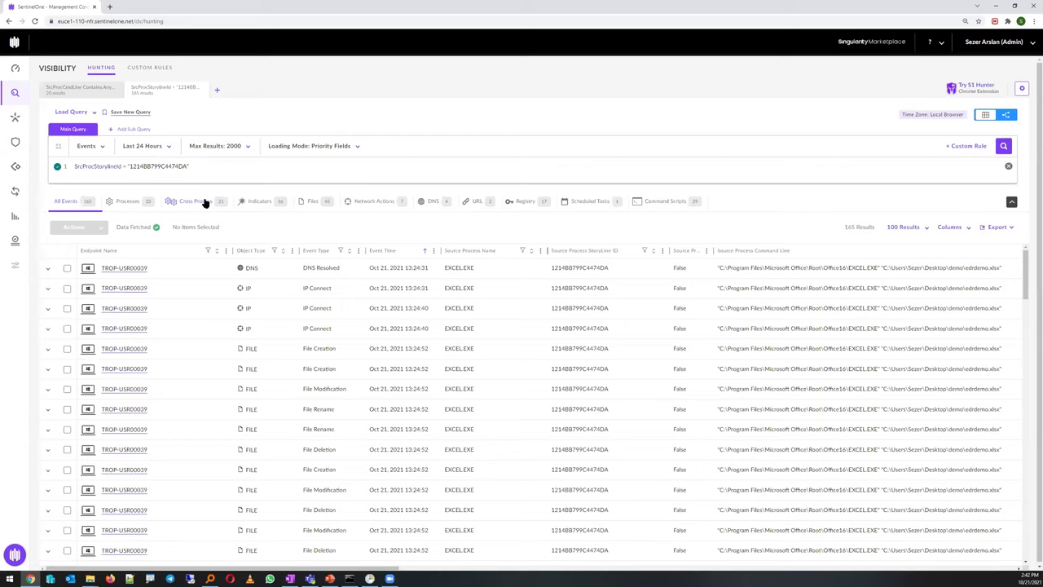
left_click(359, 206)
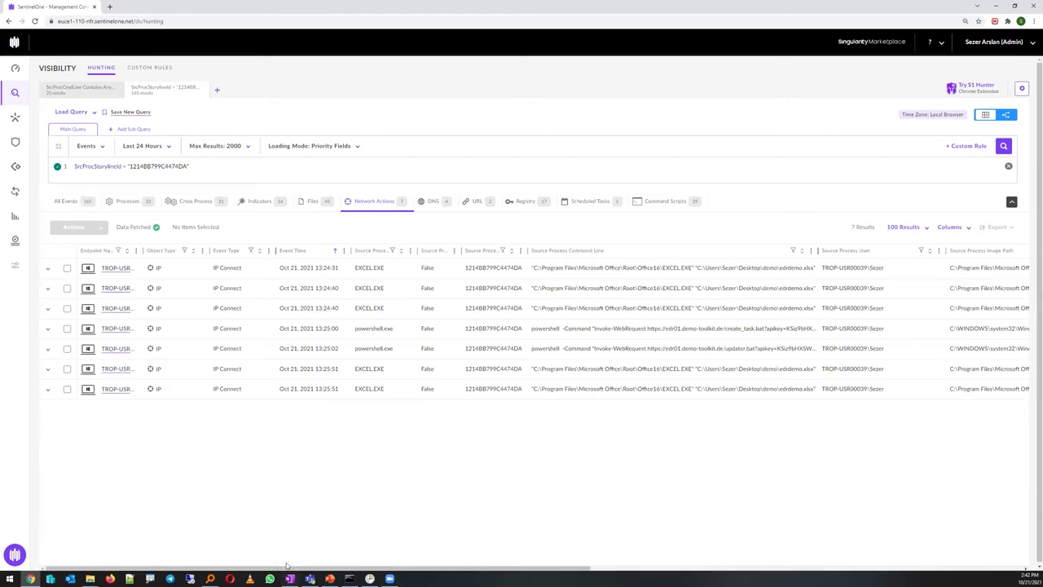
Open the 13:25:00 powershell.exe connection's full command line downloading create_task.bat
left_click_drag(366, 568, 743, 527)
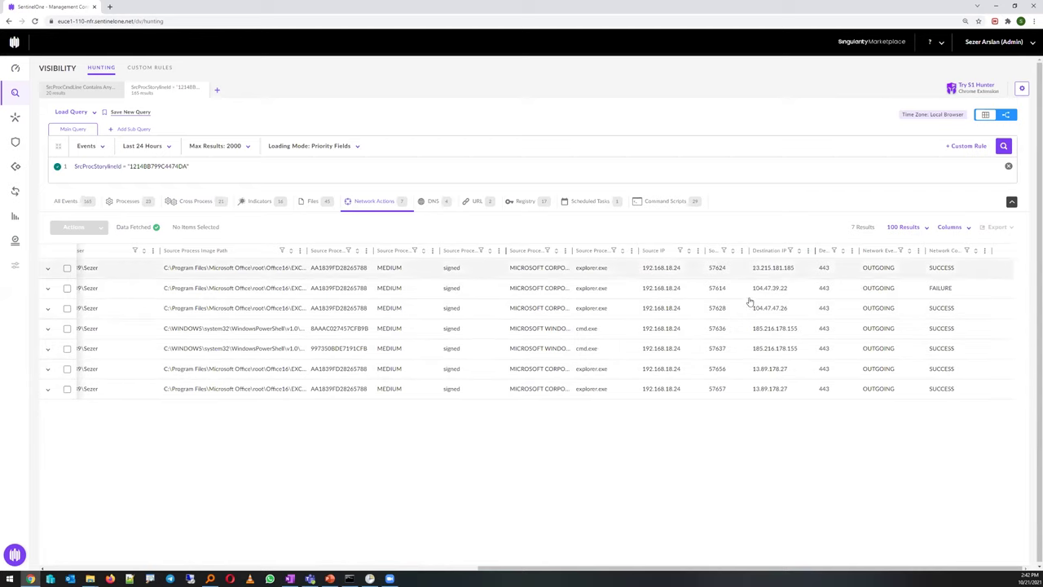
left_click_drag(492, 569, 58, 550)
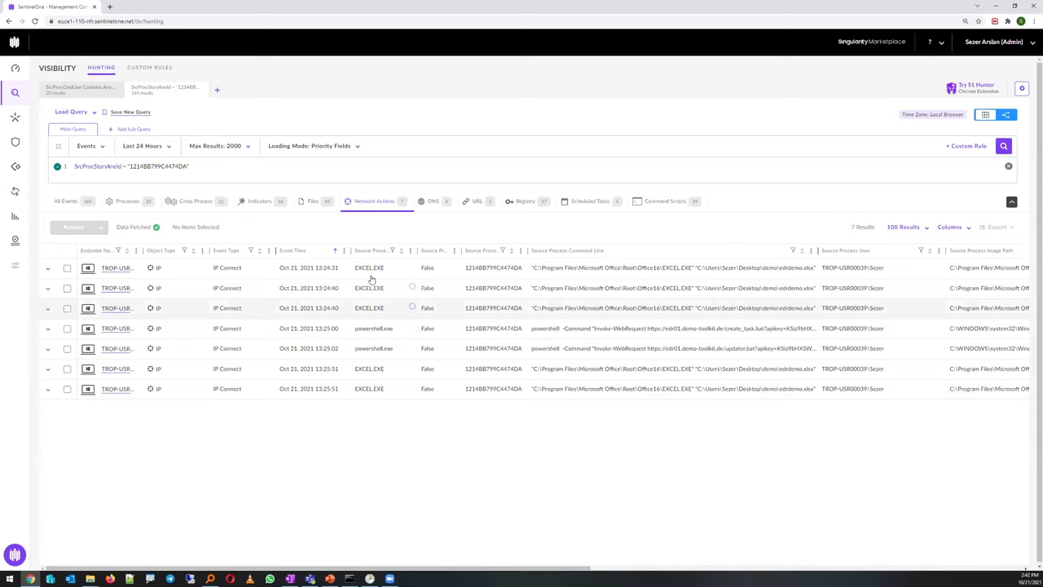
left_click_drag(397, 329, 356, 329)
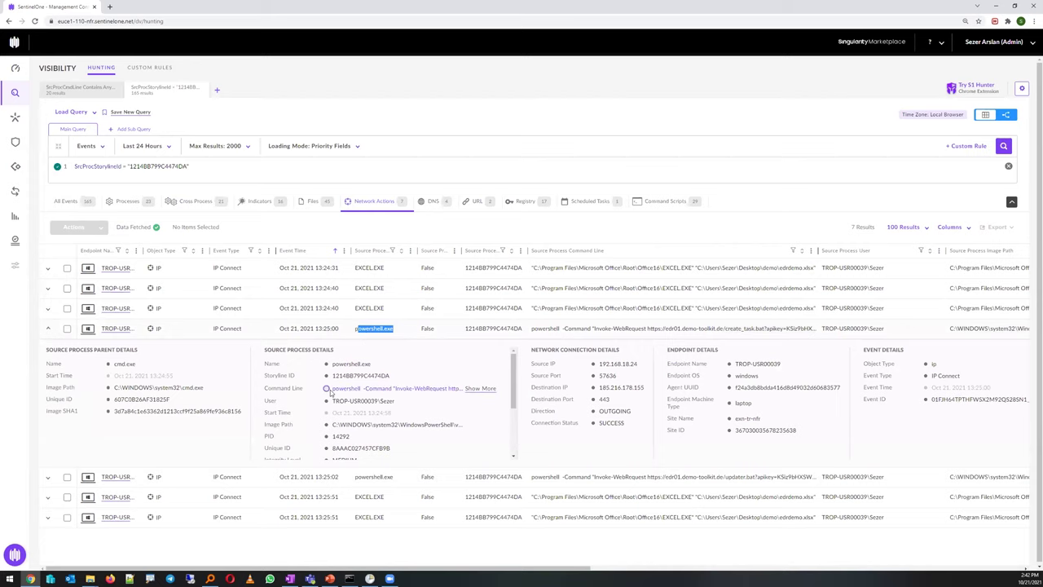
left_click(479, 388)
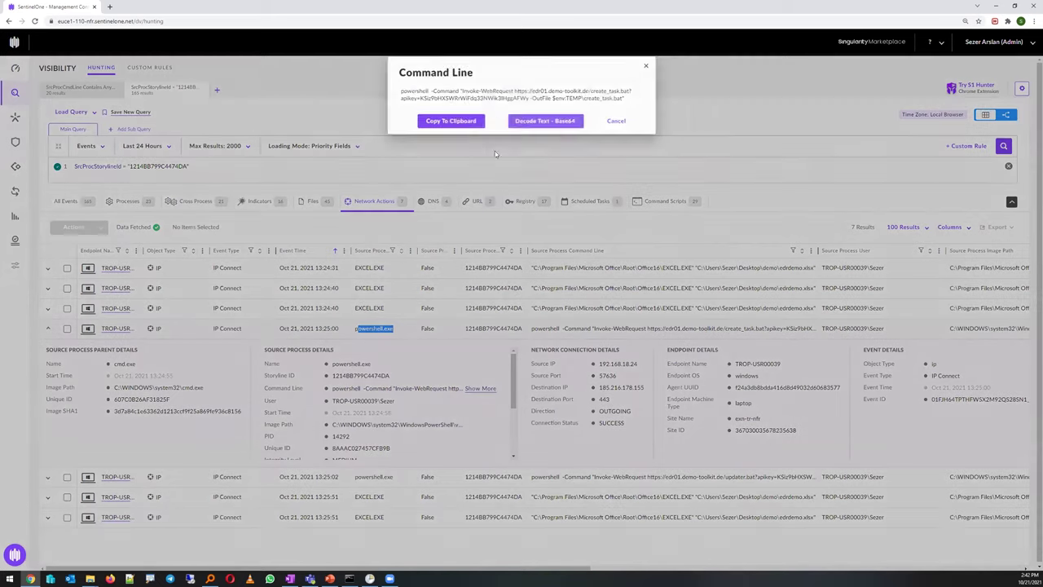
Close the PowerShell command view and mark destination IP 185.216.178.155 as a chosen value
left_click_drag(398, 91, 637, 102)
left_click(413, 92)
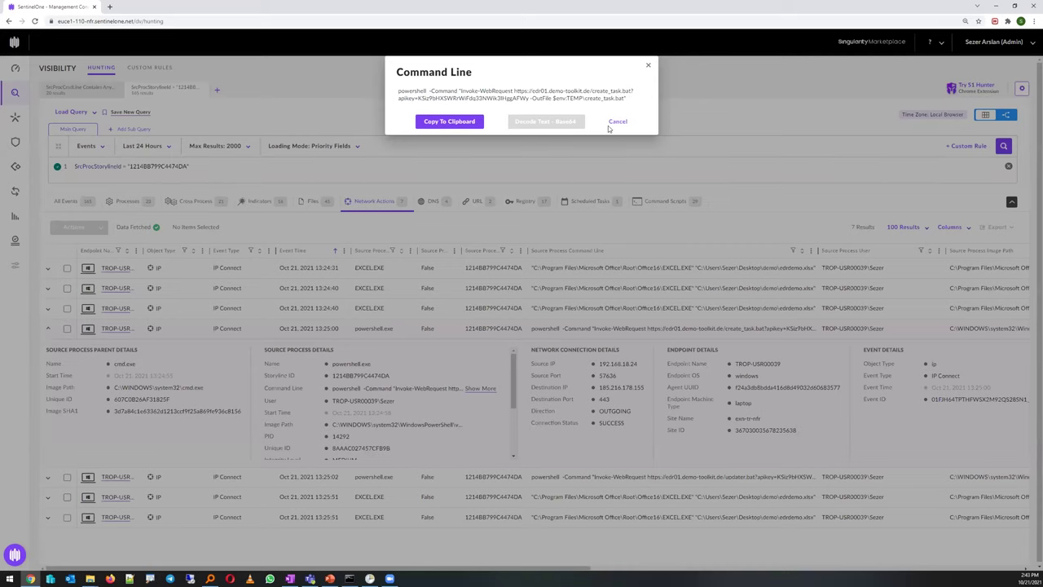
left_click(618, 121)
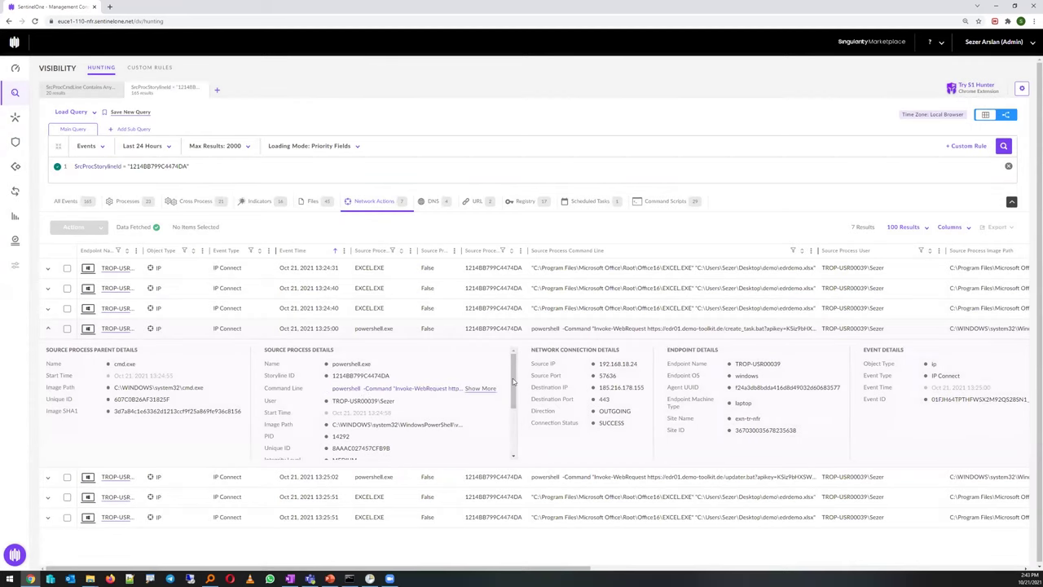
left_click_drag(647, 391, 600, 391)
left_click(593, 388)
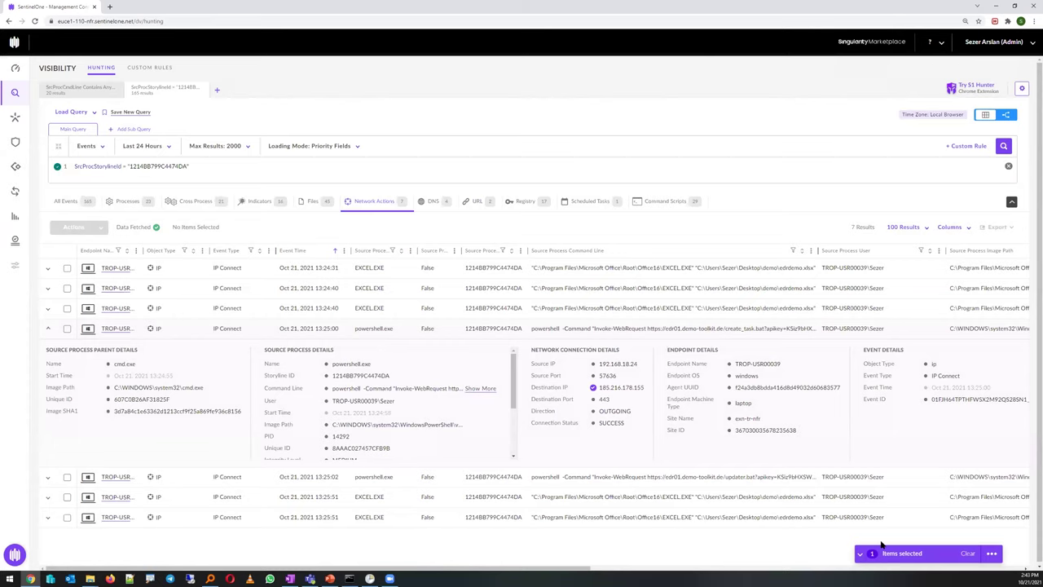
Create a new DstIp = "185.216.178.155" query tab, then return to the storyline query tab
left_click(991, 554)
left_click(916, 531)
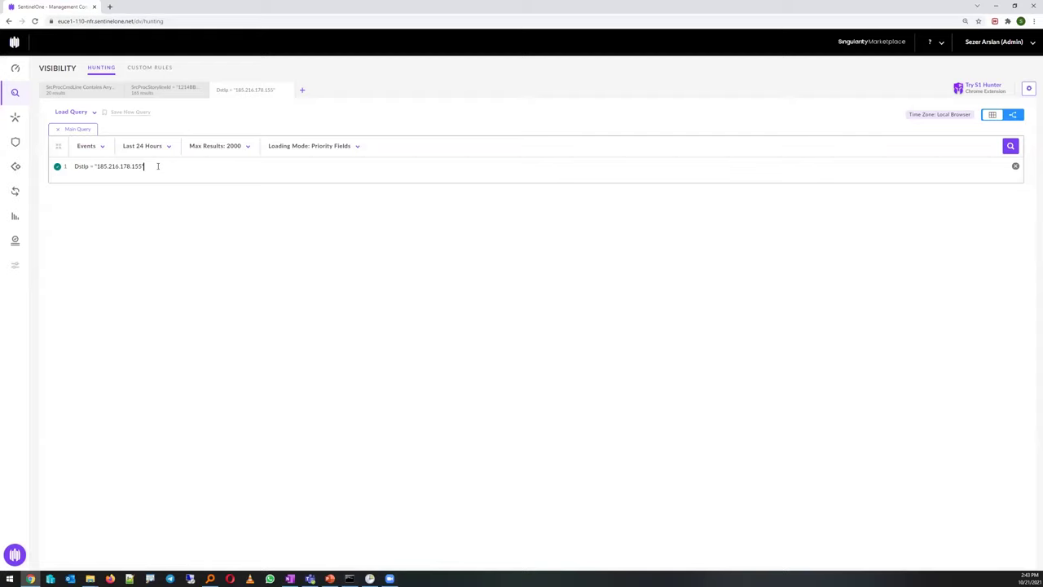
left_click(148, 96)
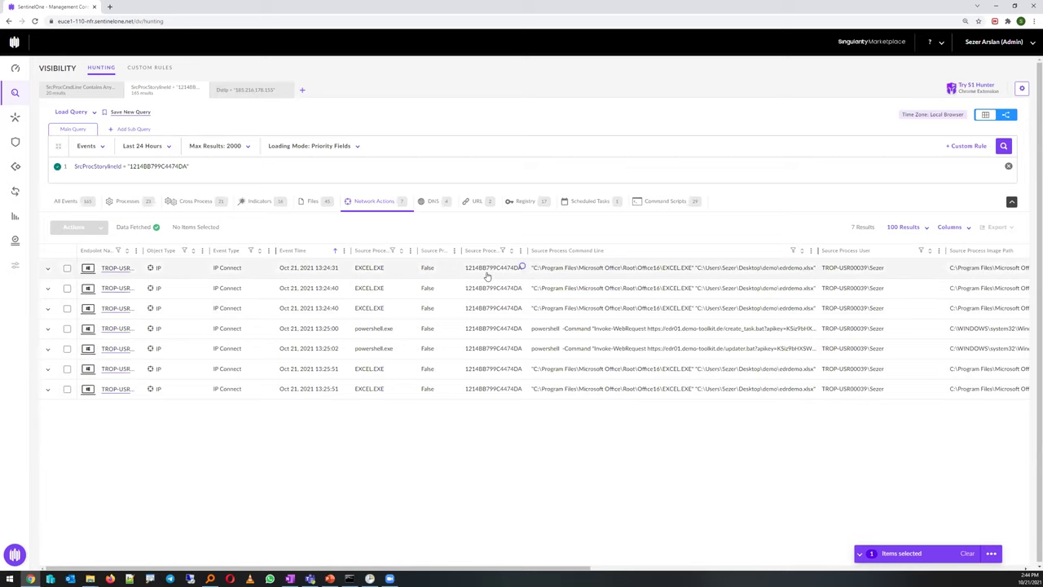
Switch the storyline hunt to its Files tab, listing 45 file events
left_click(313, 201)
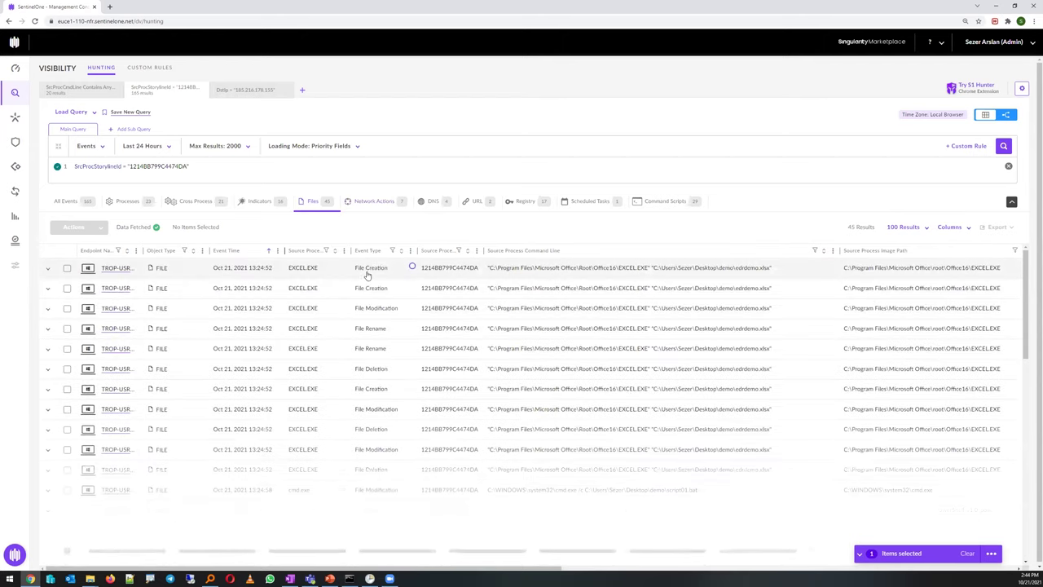
Filter the Event Type to File Deletion only, excluding Rename, Modification and Creation
left_click(392, 250)
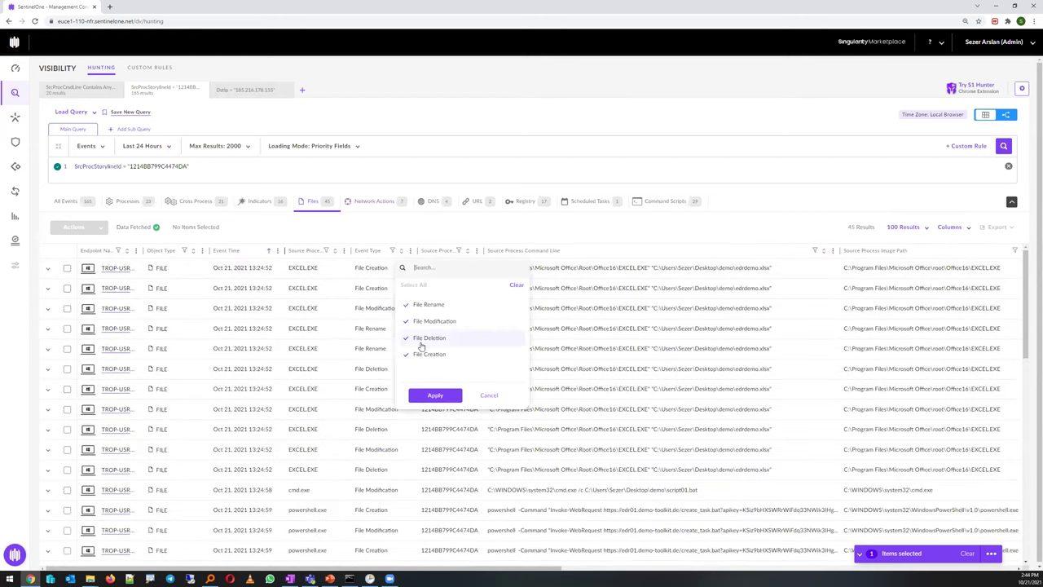
left_click(430, 353)
left_click(434, 321)
left_click(429, 304)
left_click(435, 395)
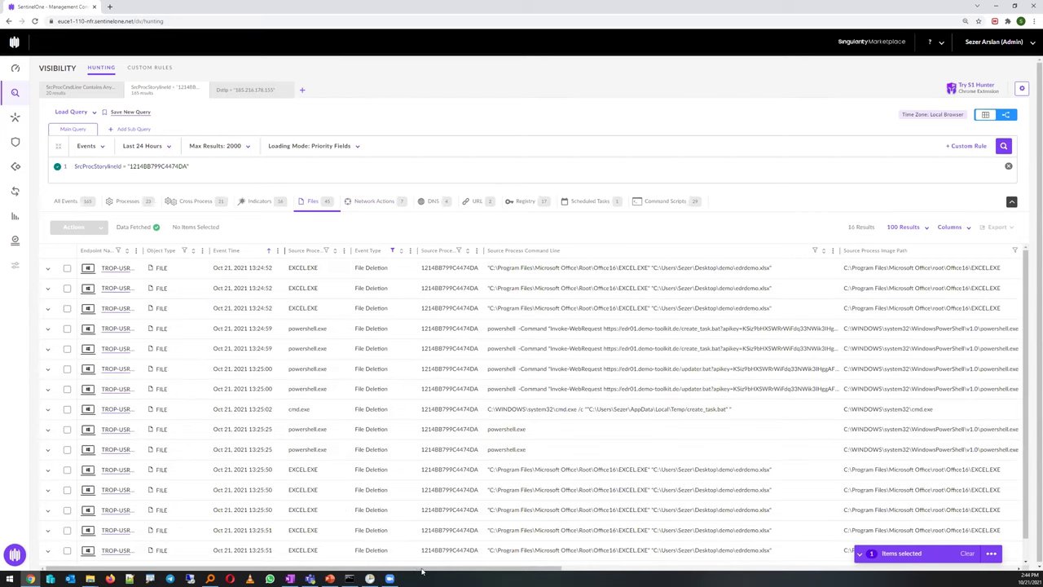
Open the deleted 2020.accdb event's details, then list the storyline's 29 command-script events
left_click_drag(464, 568, 709, 538)
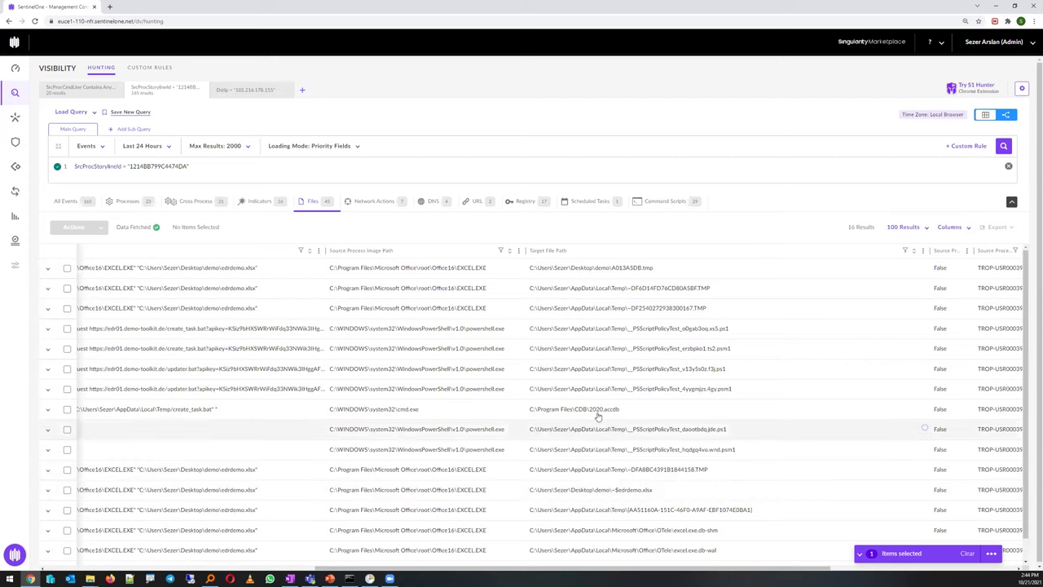
left_click_drag(615, 415, 530, 413)
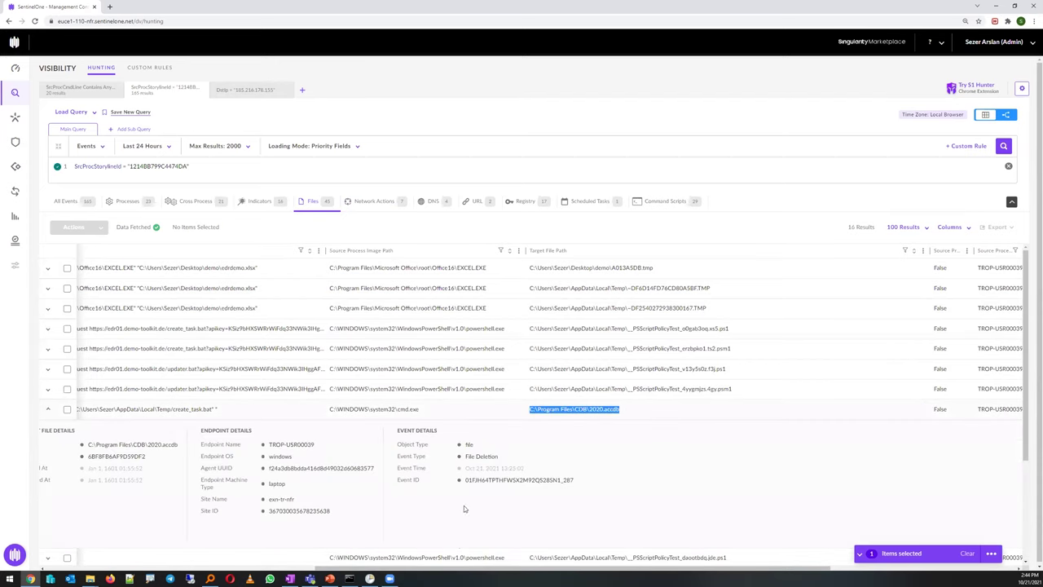
left_click_drag(448, 568, 414, 575)
scroll(277, 573, "left", 5)
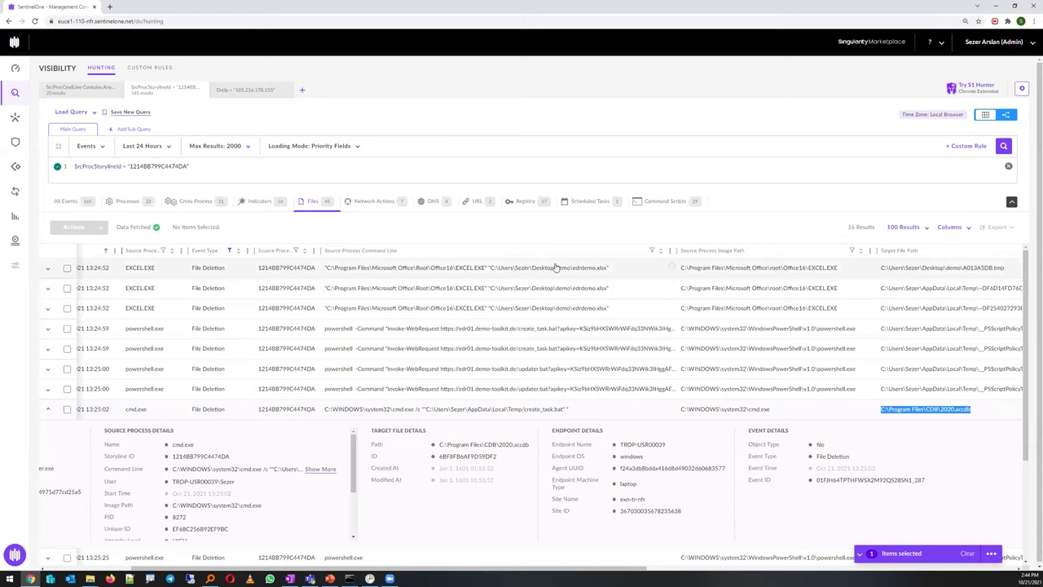
left_click(665, 202)
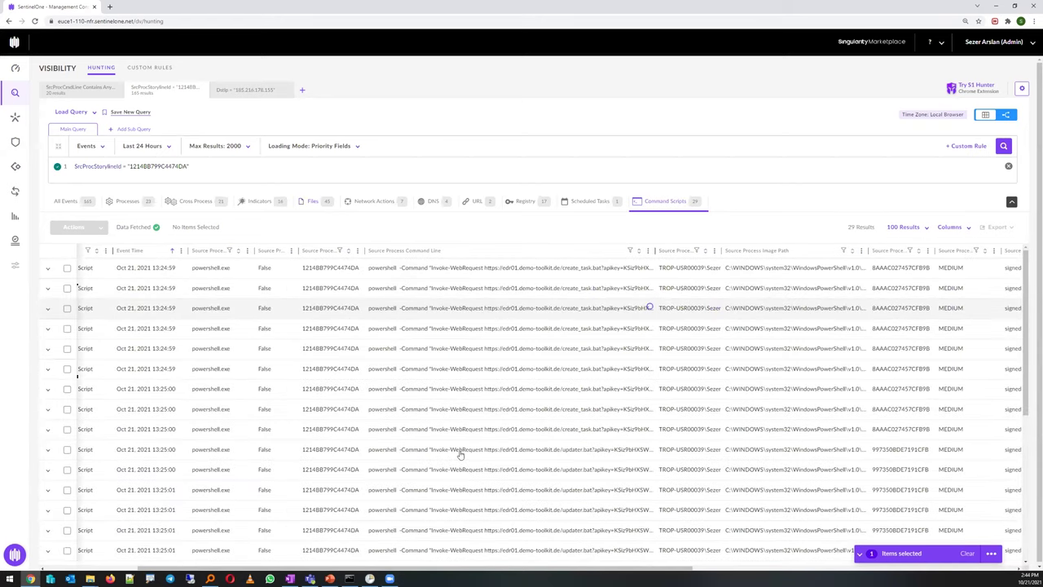
Expand the 13:25:00 updater.bat download script event and review its full PowerShell command line
left_click(412, 453)
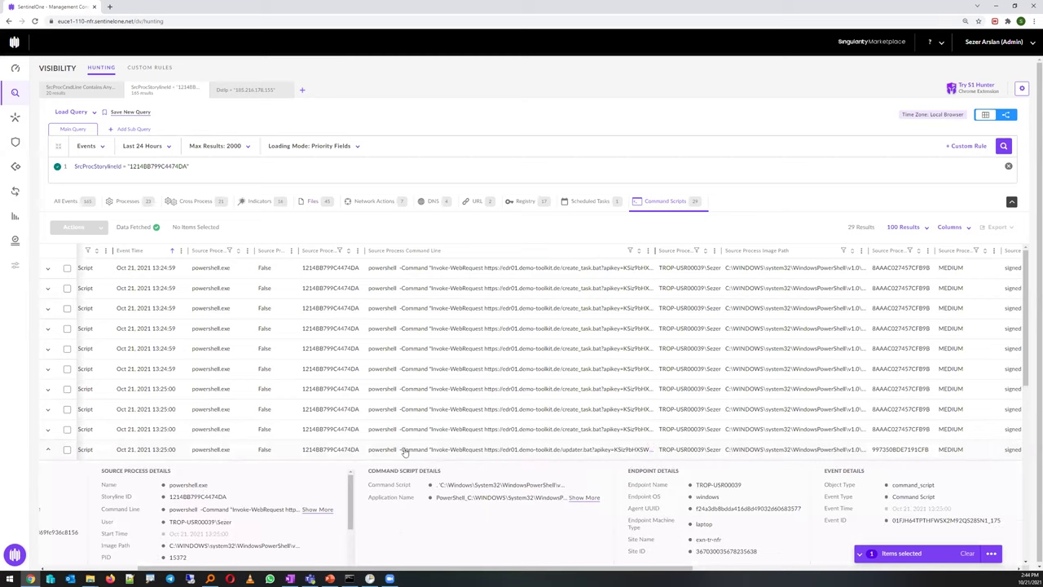
left_click(311, 510)
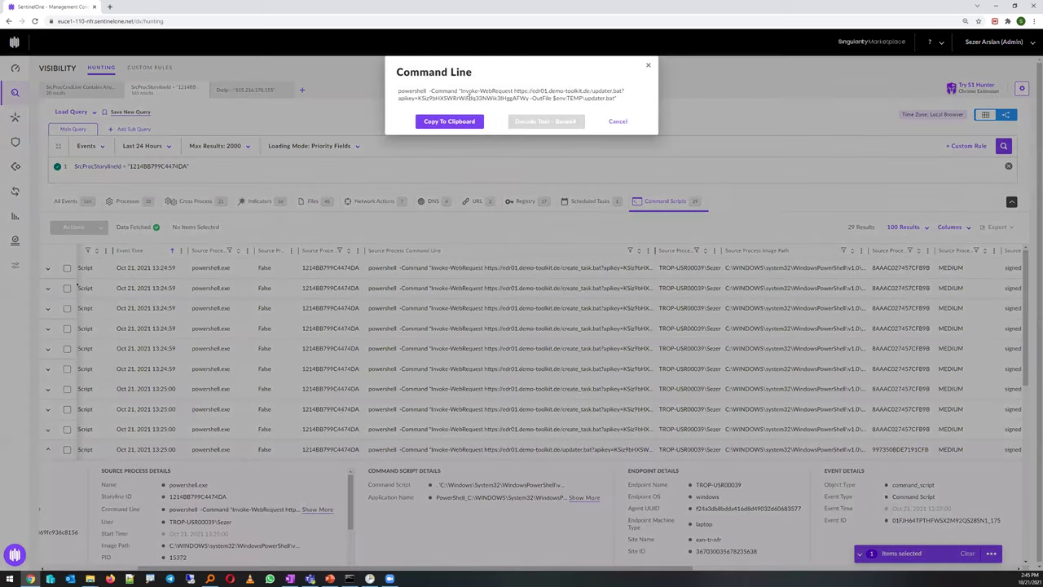
left_click_drag(616, 99, 405, 92)
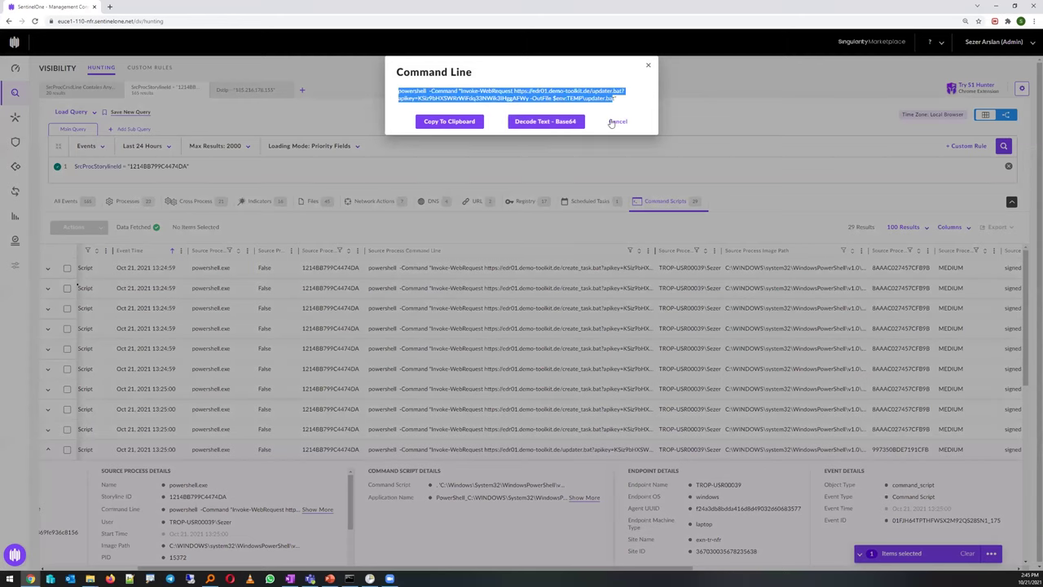
left_click(577, 206)
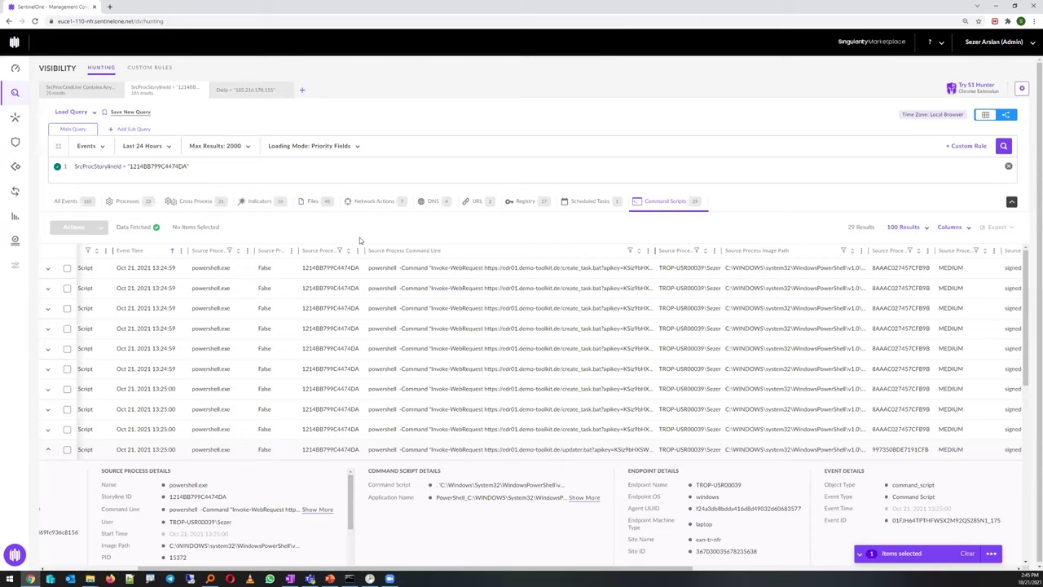
Show the Indicators, expand the schtasks IndirectExecution indicator and open its MITRE T1218 reference
left_click(256, 202)
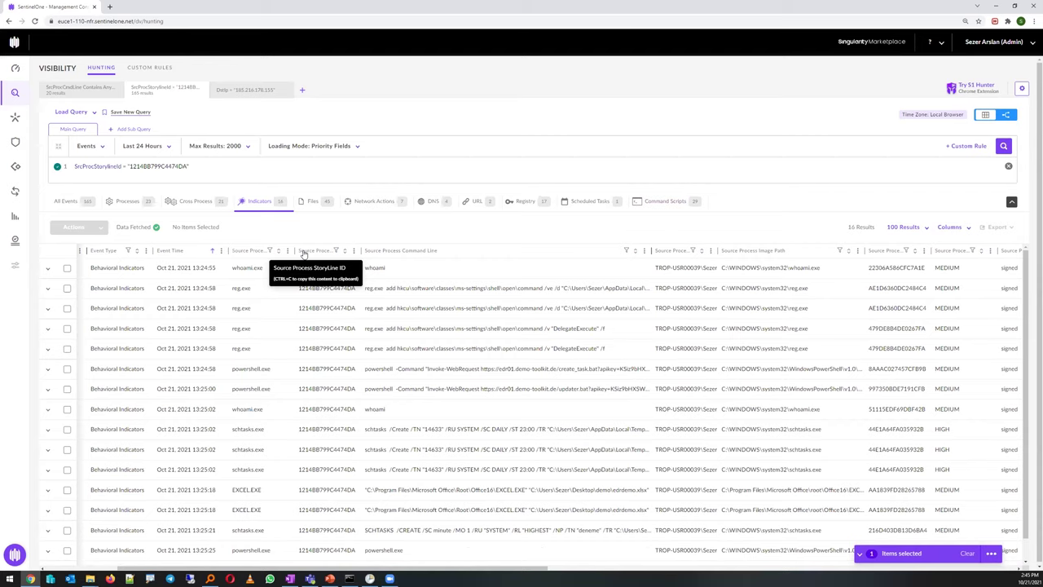
left_click(387, 432)
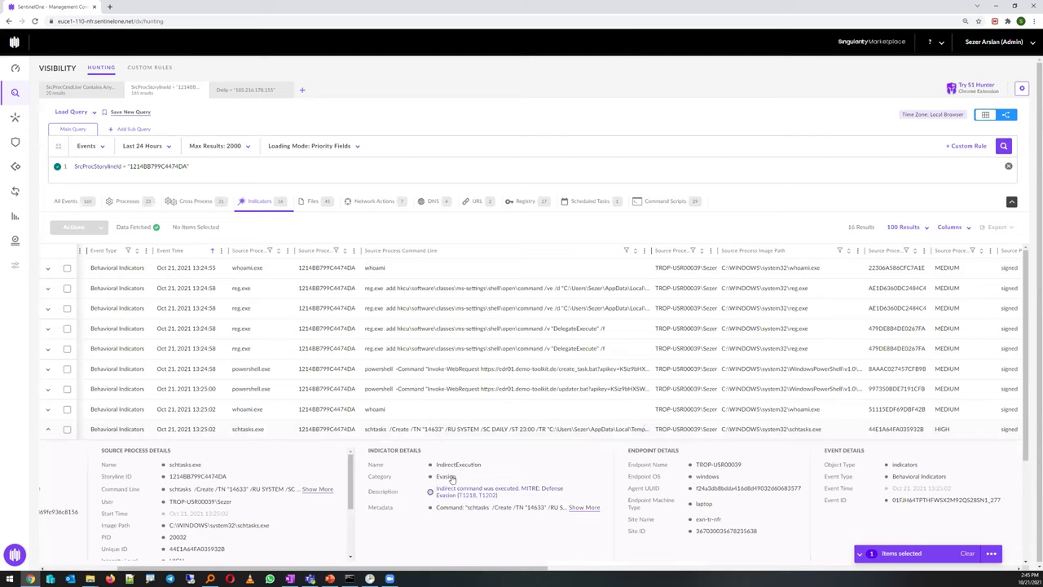
left_click_drag(484, 468, 432, 465)
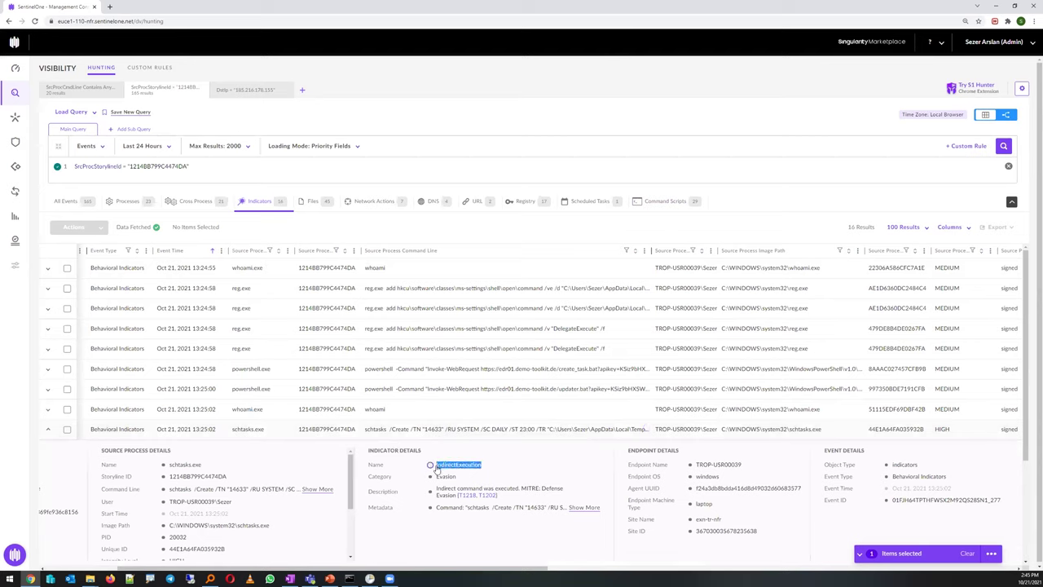
left_click(459, 548)
left_click(467, 494)
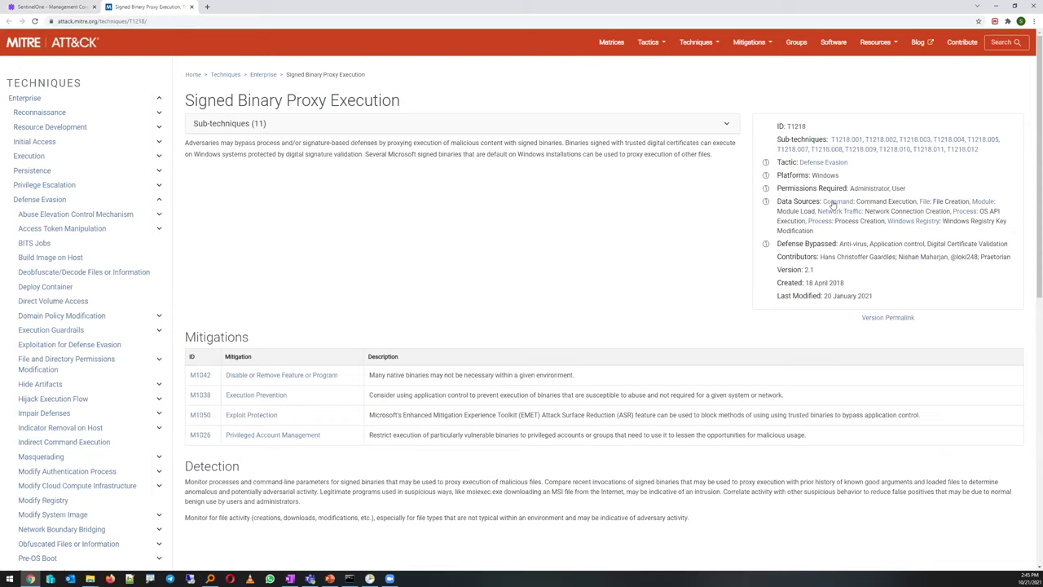
Leave the T1218 Signed Binary Proxy Execution page and return to the SentinelOne console tab
left_click(41, 12)
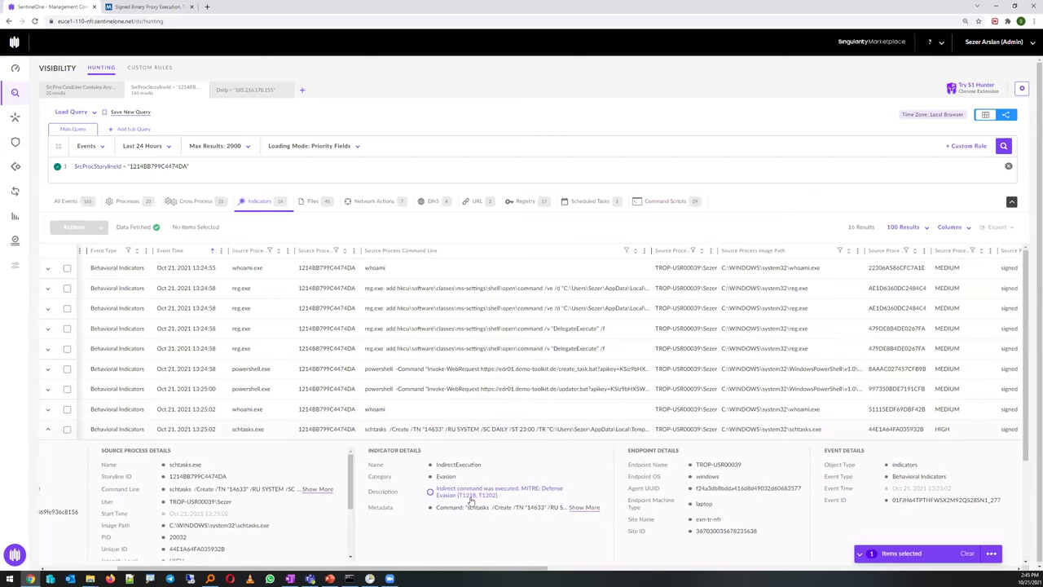
Inspect and collapse the powershell updater.bat and schtasks indicator rows, then switch to graph view
left_click_drag(483, 470, 436, 469)
left_click(430, 389)
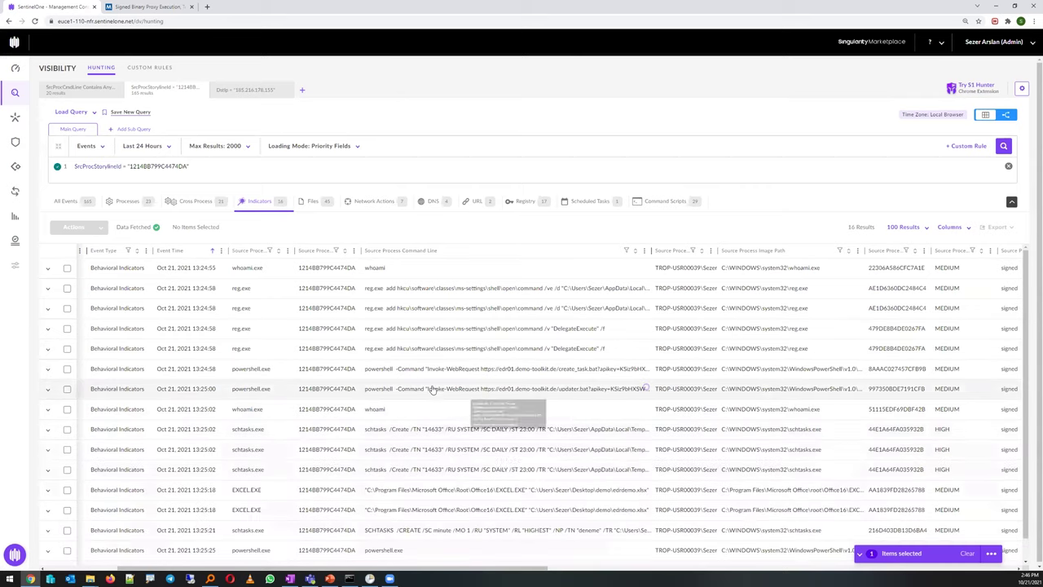
left_click(430, 390)
left_click(433, 470)
left_click(425, 470)
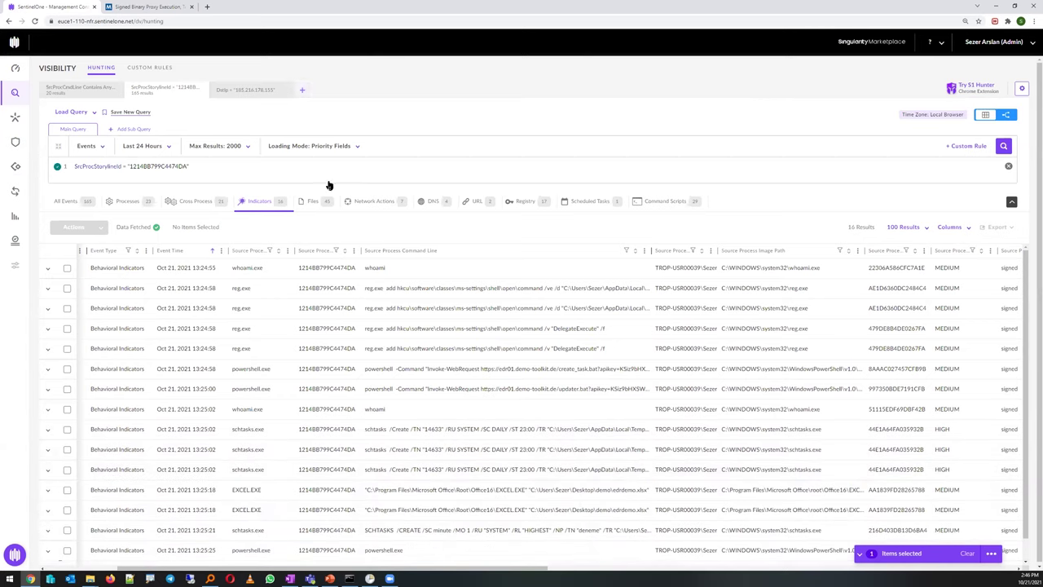
left_click(1006, 116)
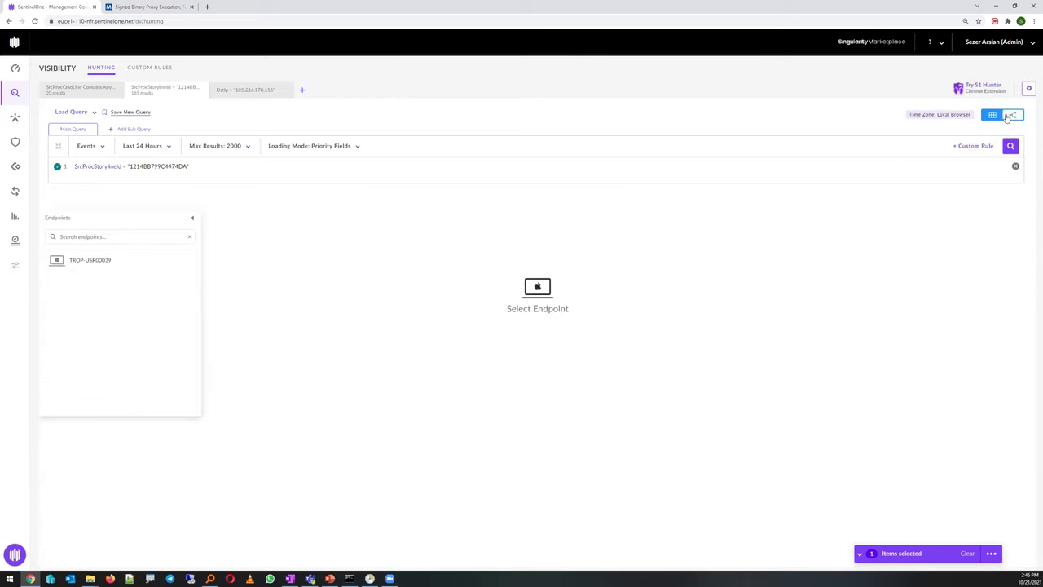
Pick endpoint TROP-USR00039 and show the process tree for cmd.exe's PING.EXE child
left_click(89, 260)
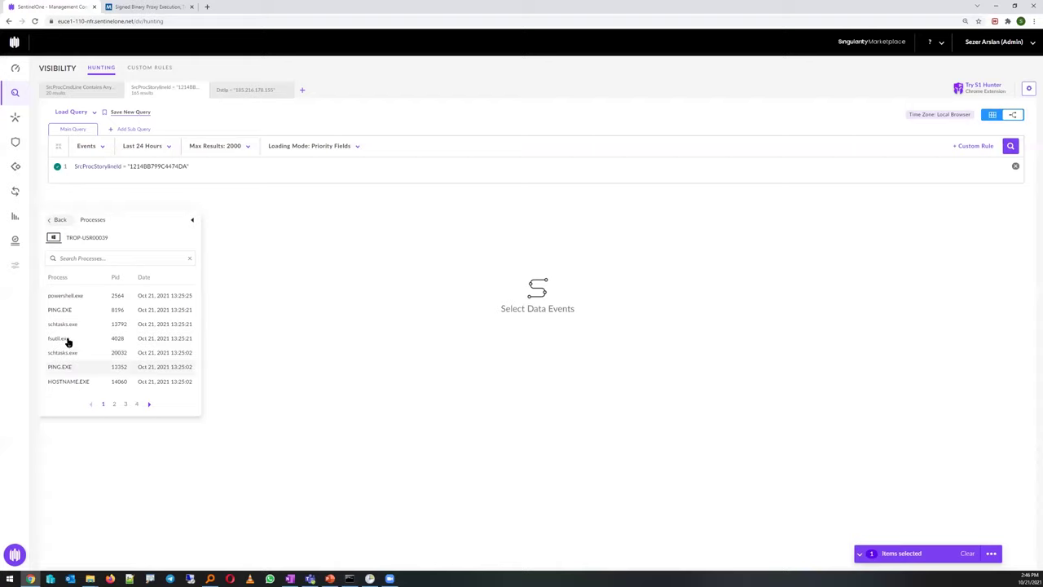
left_click(70, 309)
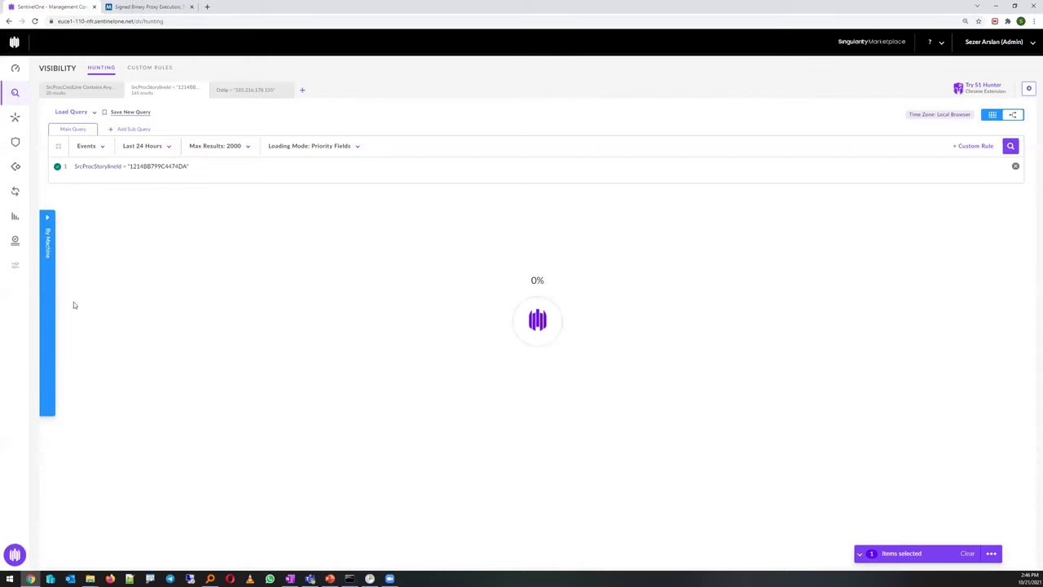
left_click_drag(189, 166, 70, 169)
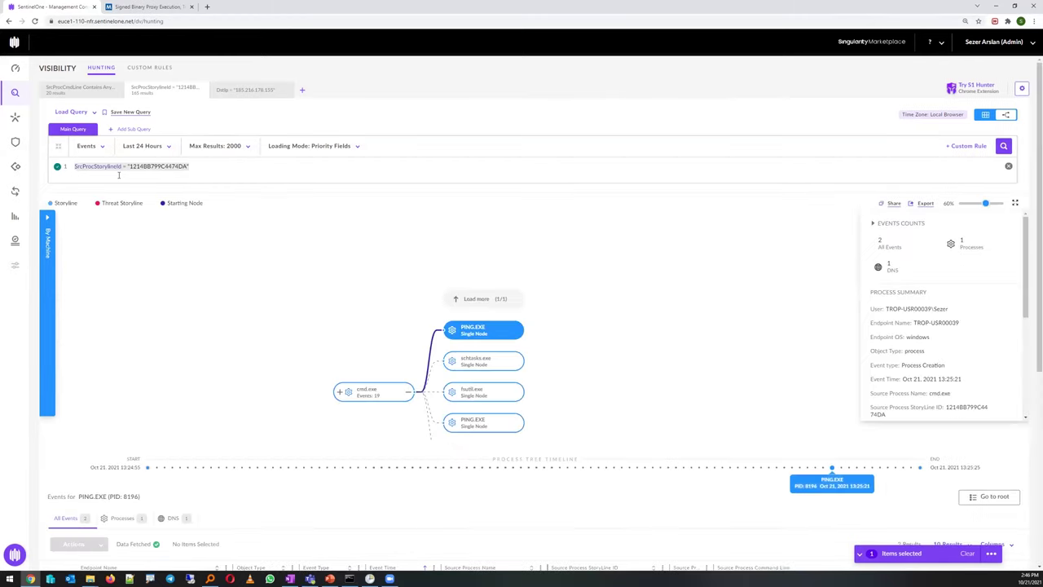
Inspect cmd.exe's command lines including script01.bat, then load its remaining children whoami.exe, fodhelper.exe, consent.exe
left_click_drag(592, 400, 559, 330)
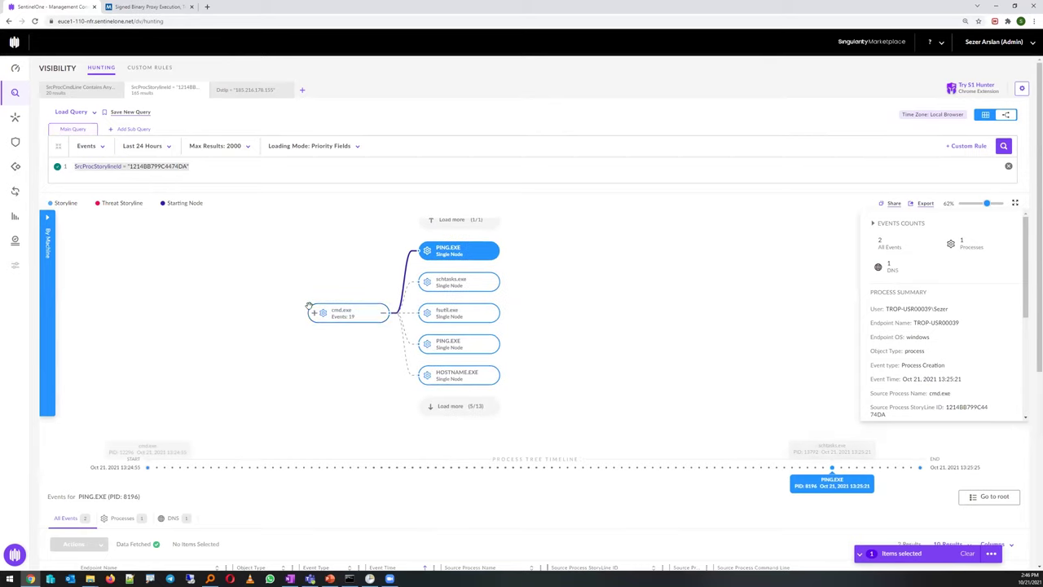
left_click(343, 318)
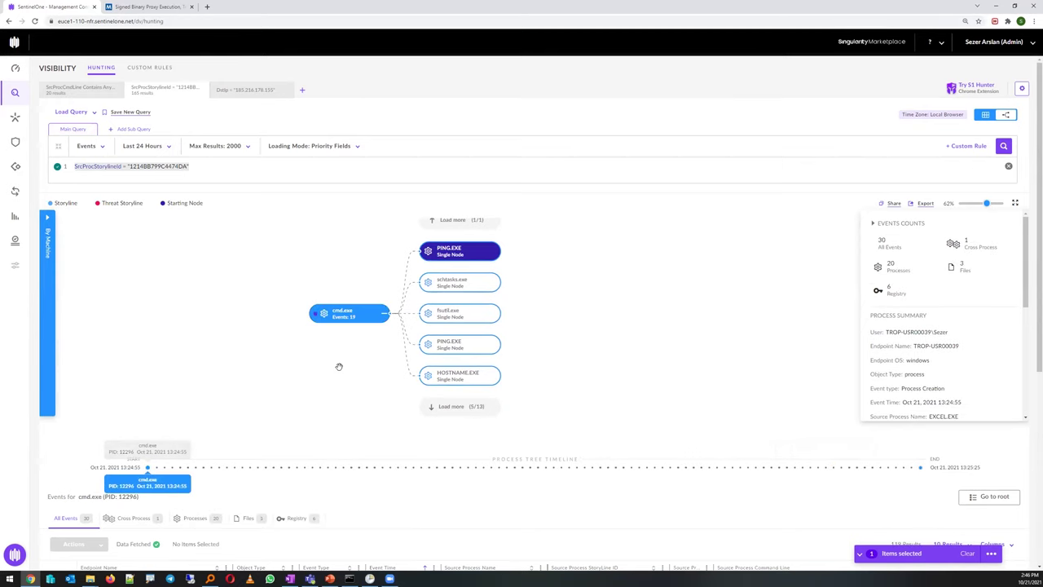
left_click_drag(329, 295, 338, 294)
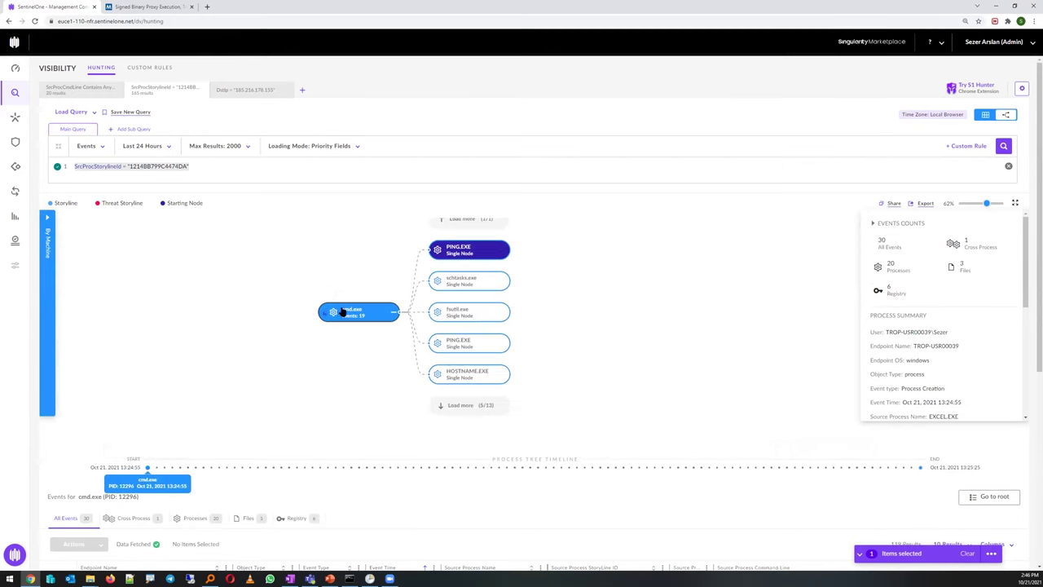
scroll(1025, 275, "down", 3)
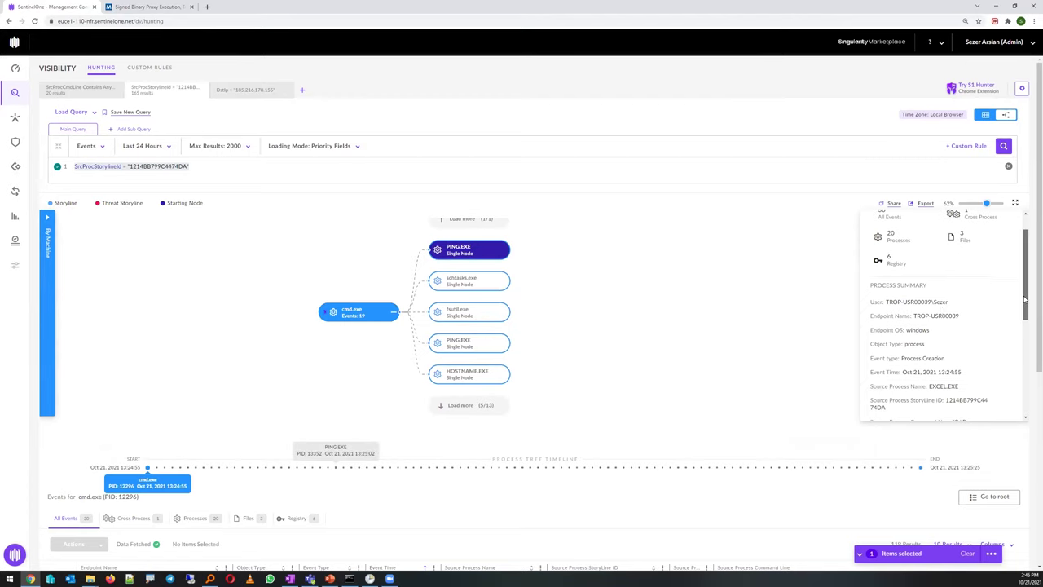
left_click_drag(893, 358, 970, 348)
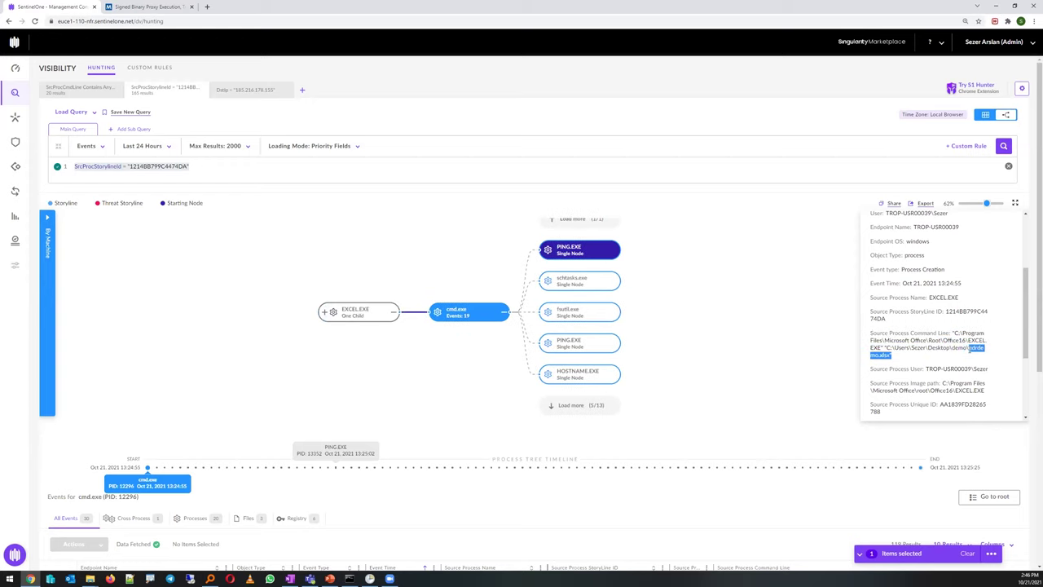
scroll(1023, 329, "down", 3)
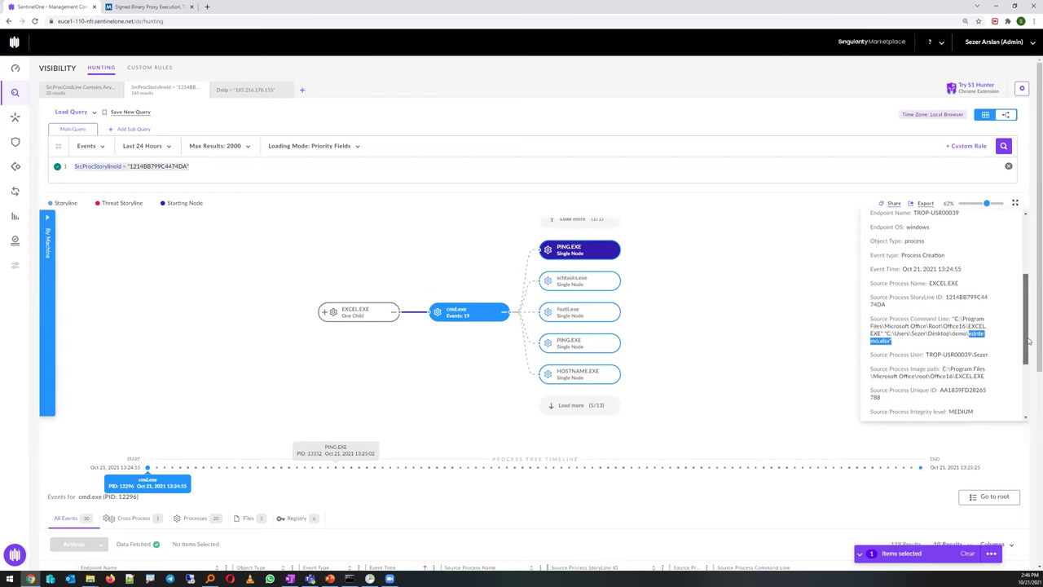
left_click_drag(931, 407, 900, 406)
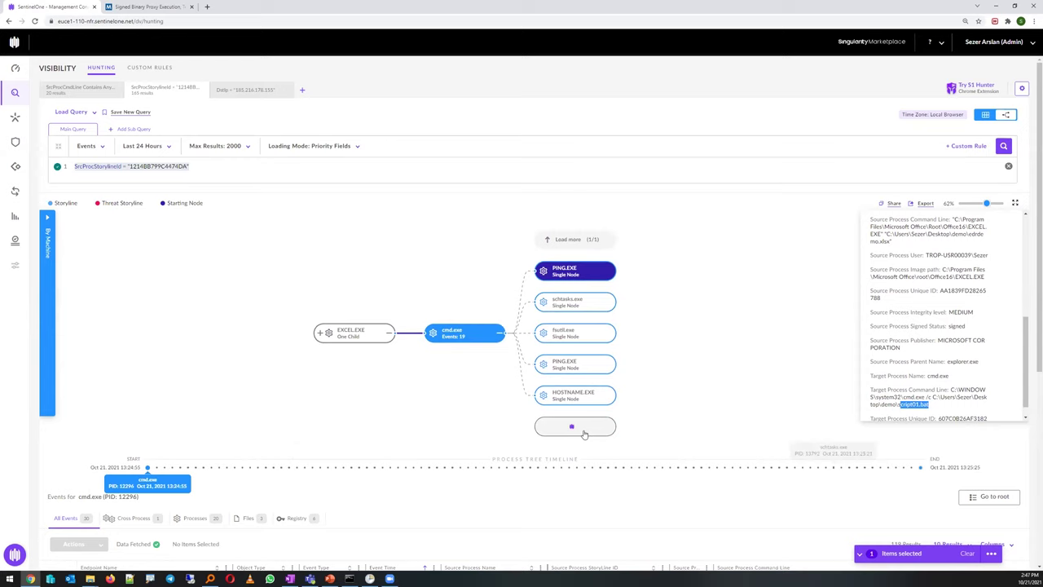
left_click(588, 430)
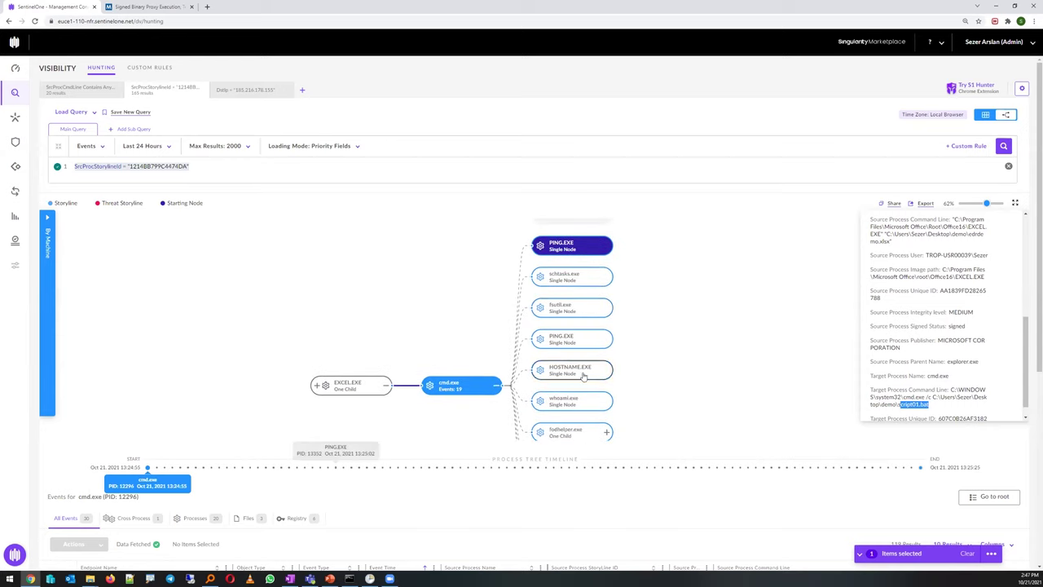
scroll(639, 353, "down", 2)
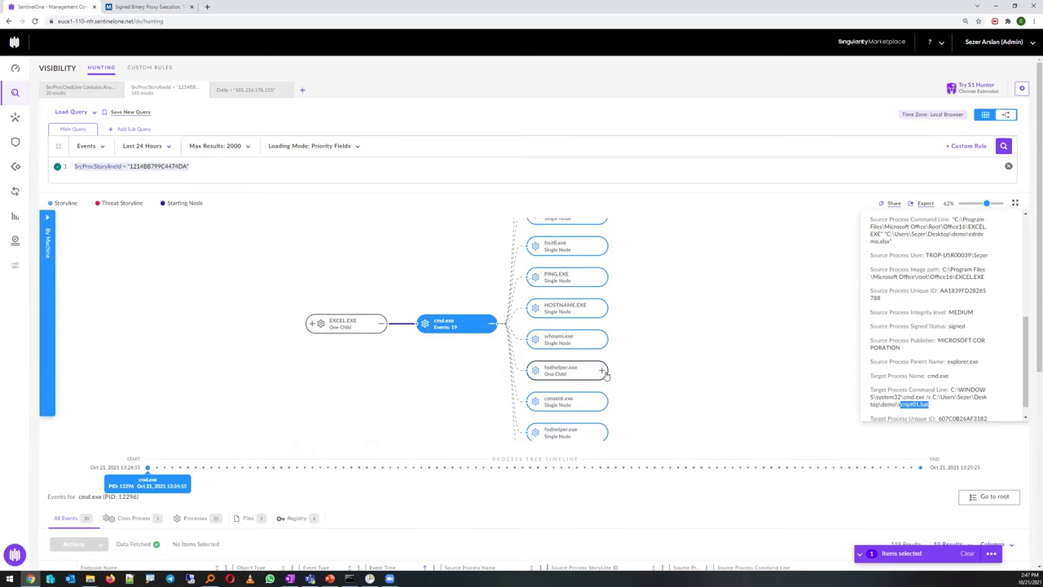
Expand fodhelper.exe and its cmd.exe child to show schtasks.exe creating SYSTEM daily task 14633
left_click(602, 371)
left_click(688, 373)
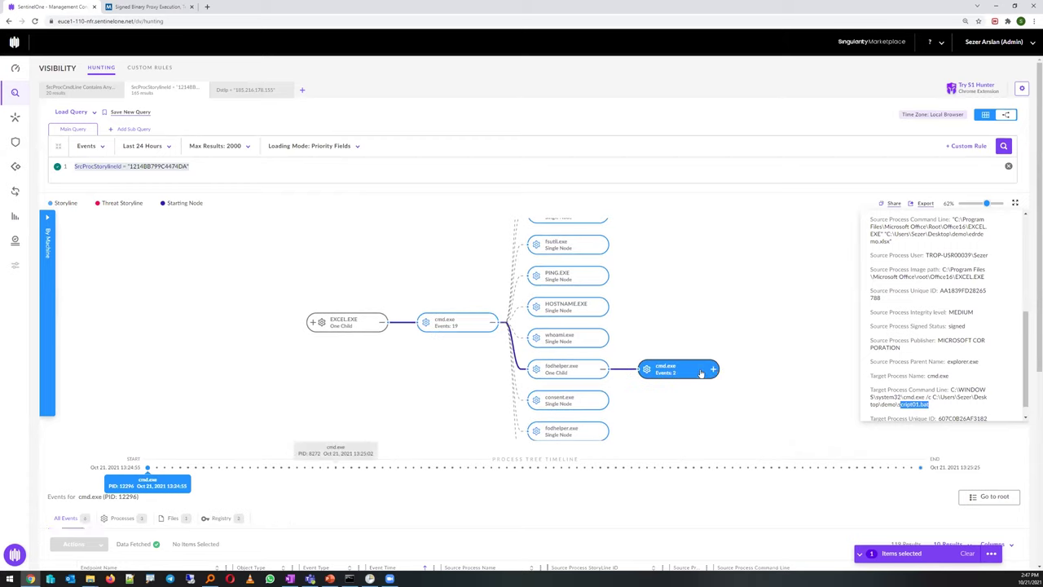
left_click(714, 370)
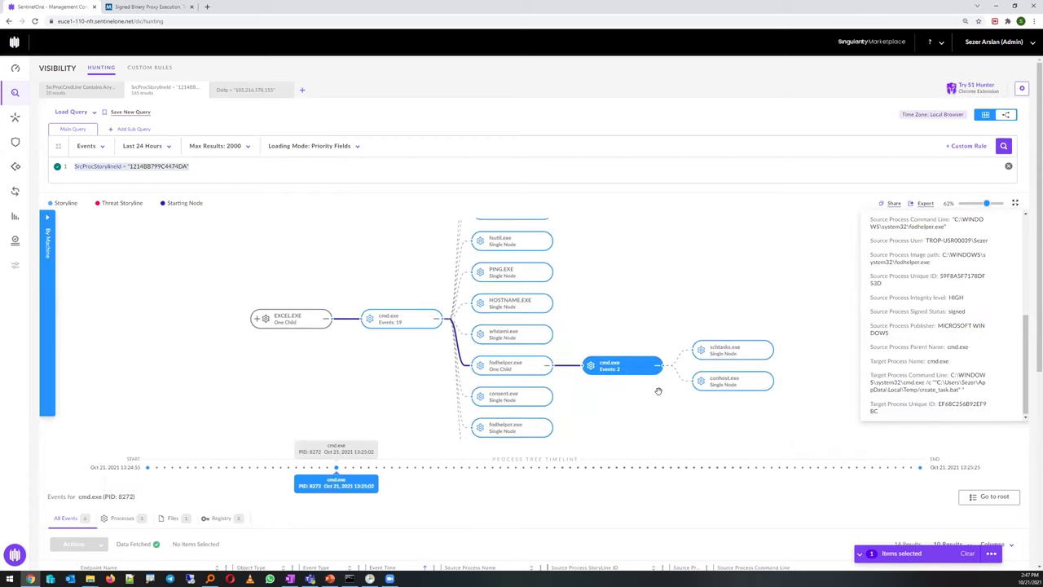
left_click(725, 352)
scroll(607, 379, "down", 2)
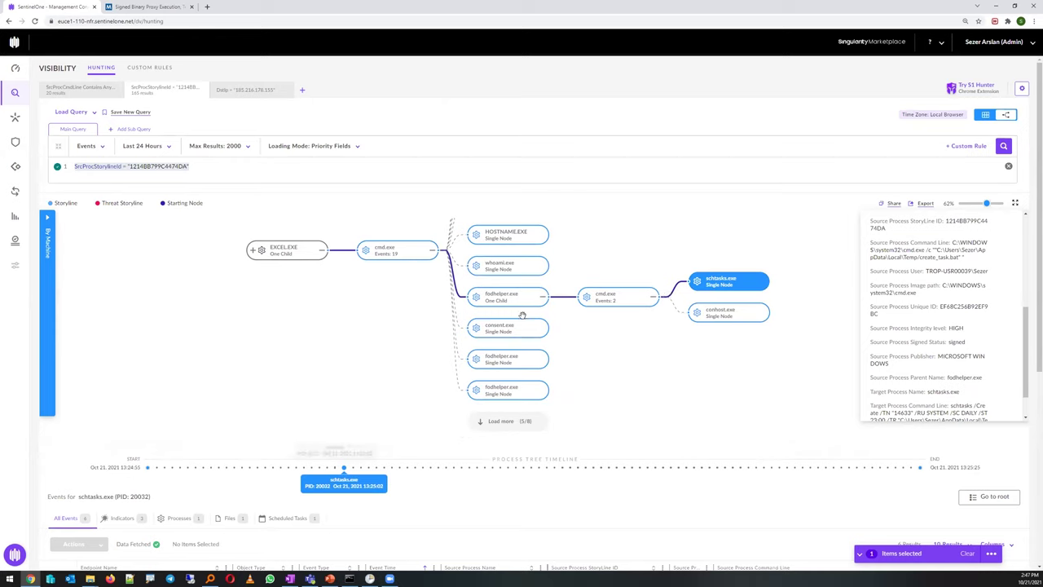
left_click_drag(610, 342, 620, 414)
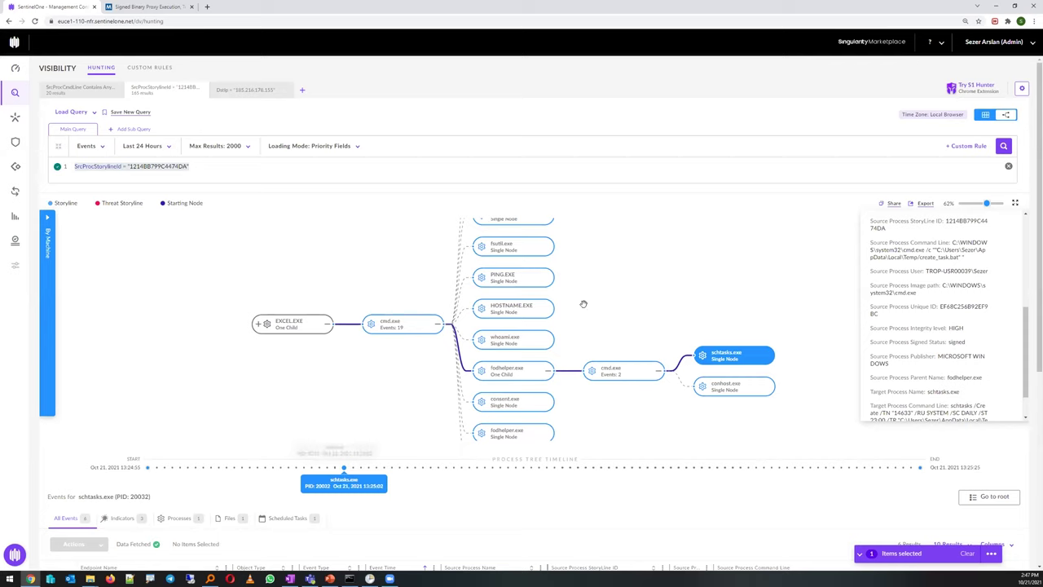
left_click_drag(580, 304, 588, 335)
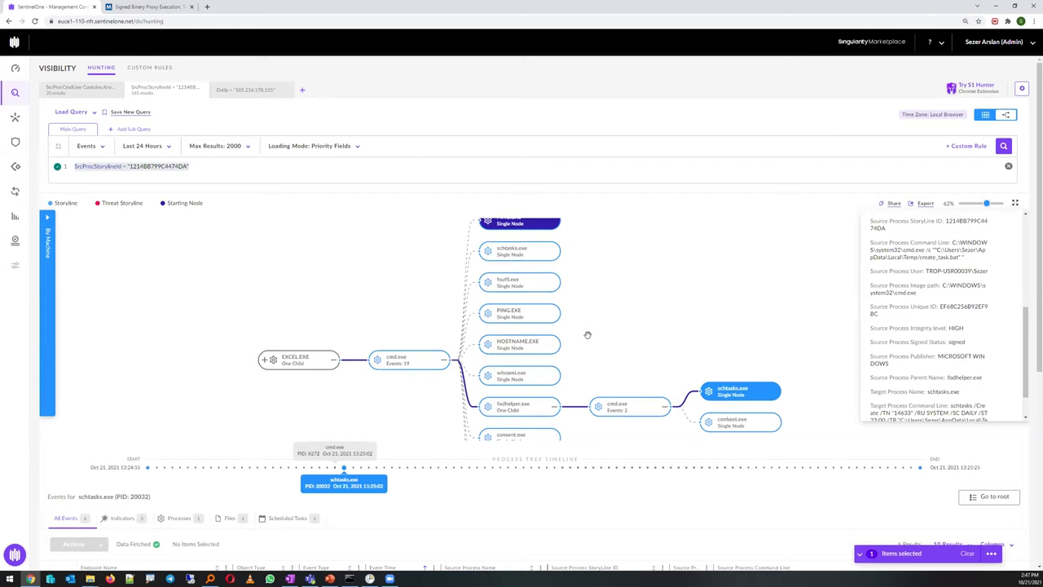
Return to table view, tick the first indicator and open its Actions menu, then list file events
left_click(985, 116)
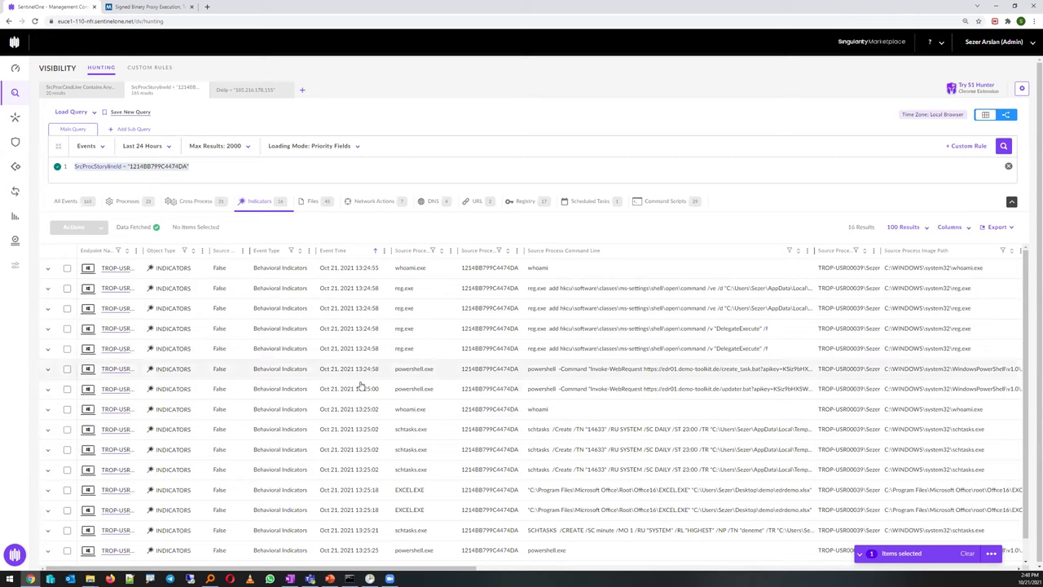
left_click(66, 269)
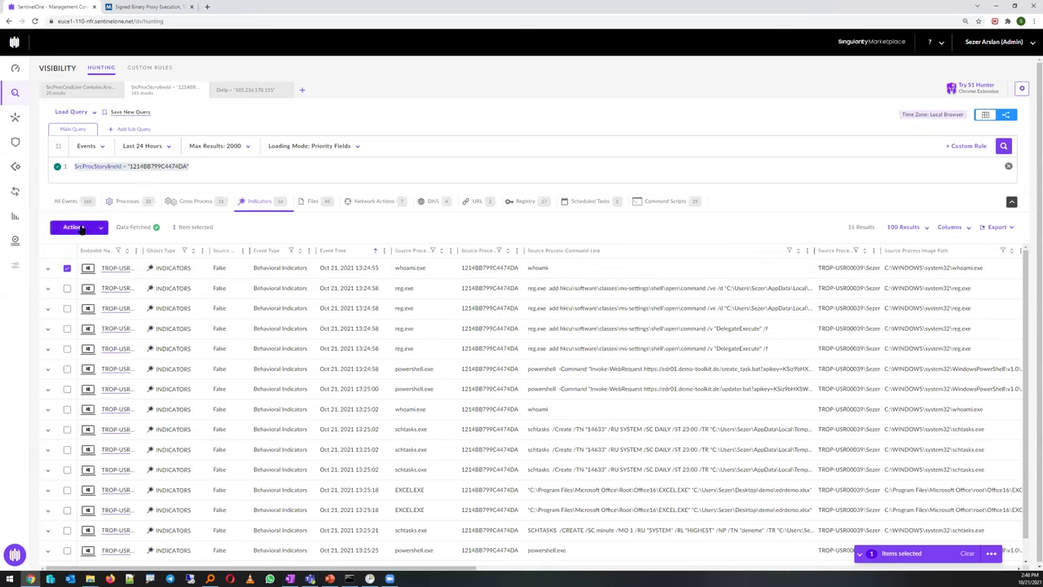
left_click(88, 228)
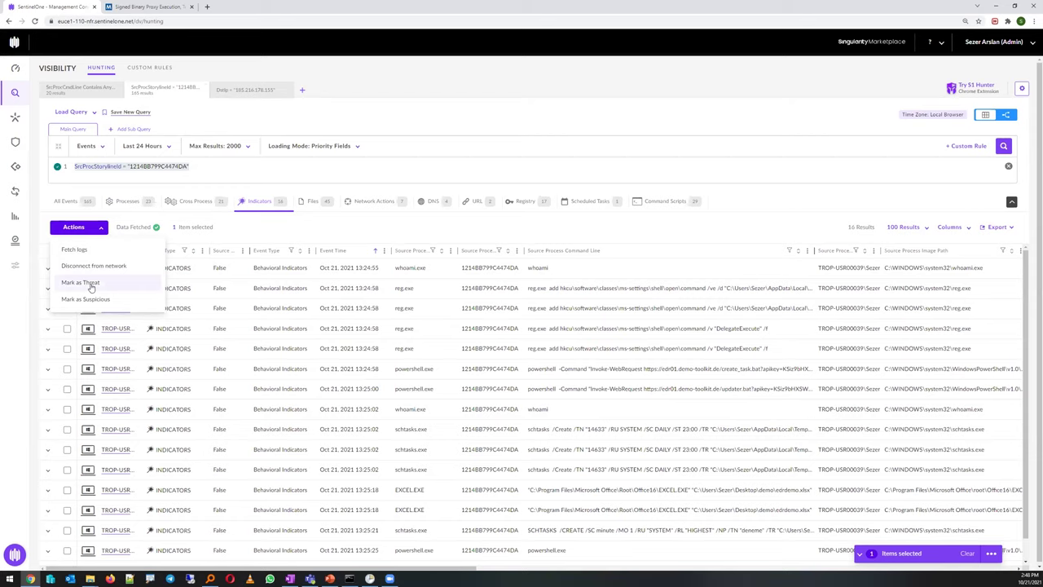
left_click(313, 200)
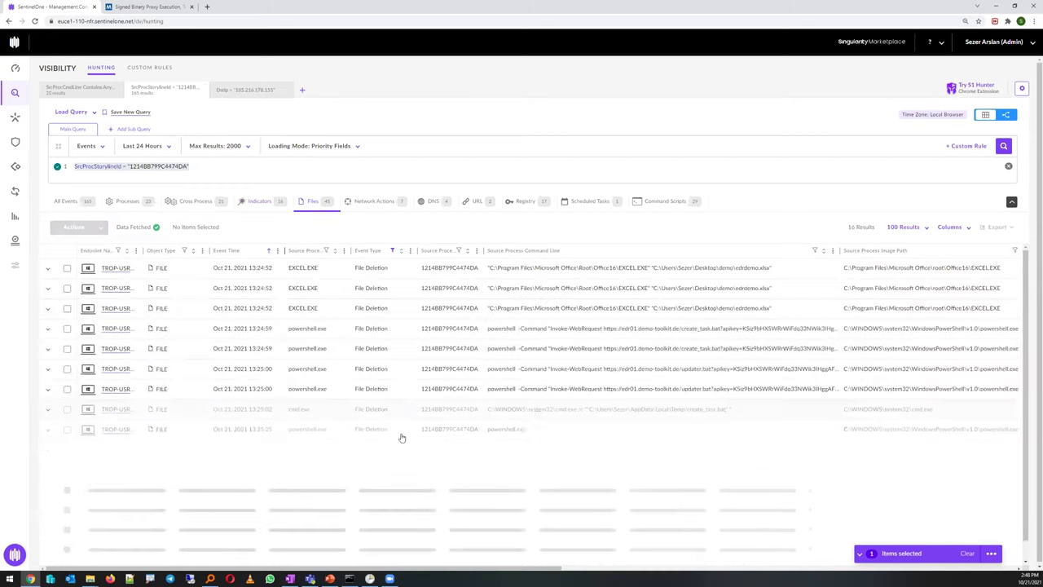
Select the C:\Program Files\CDB\2020.accdb path in cmd.exe's deletion event, then switch to the endpoint
scroll(505, 569, "right", 3)
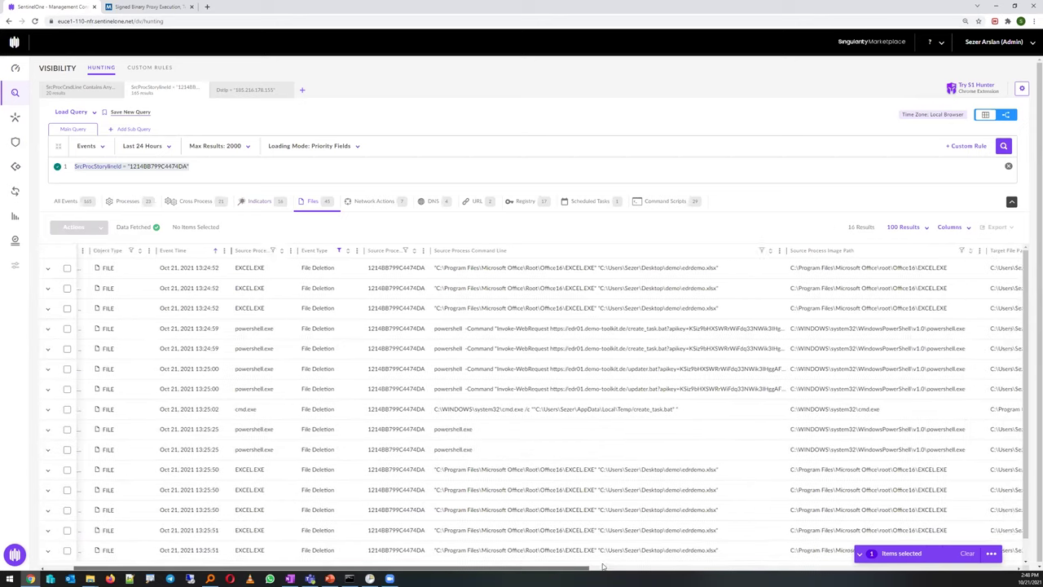
scroll(694, 395, "right", 3)
left_click_drag(745, 412, 654, 410)
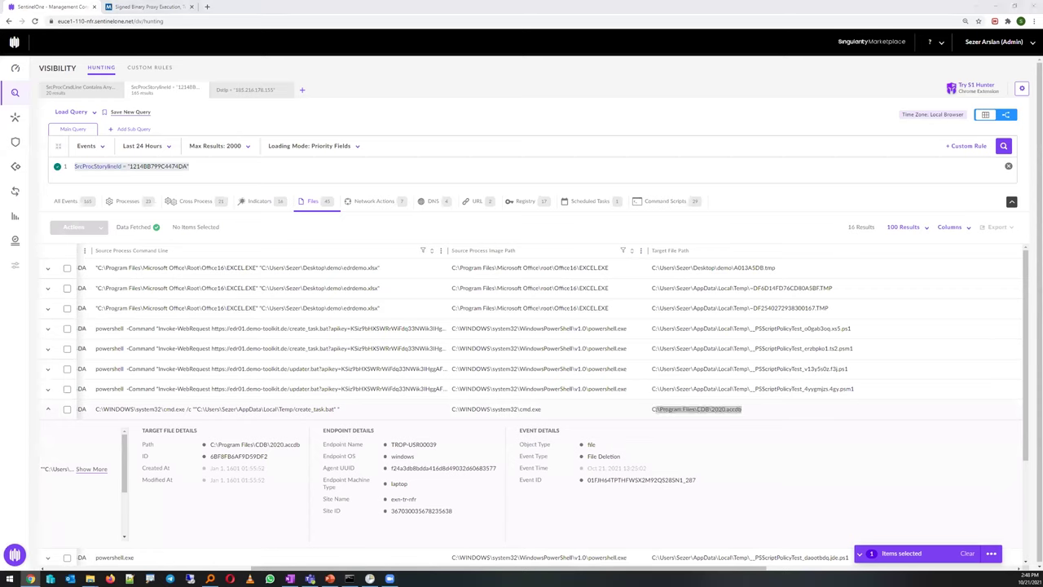
key("alt+Tab")
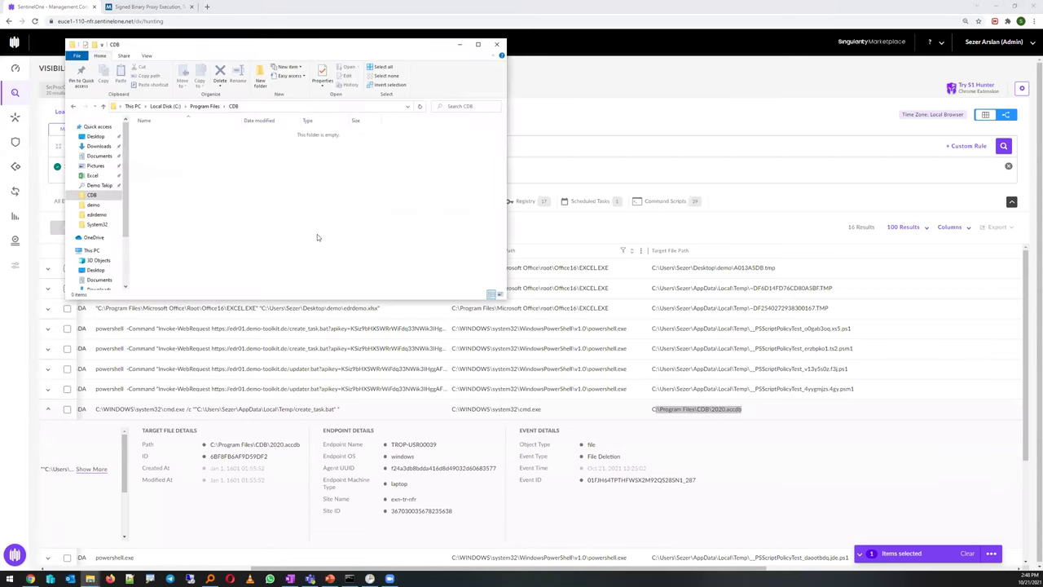
Confirm task 14633 exists in the Task Scheduler Library, then go back to the SentinelOne console
left_click_drag(224, 210, 163, 203)
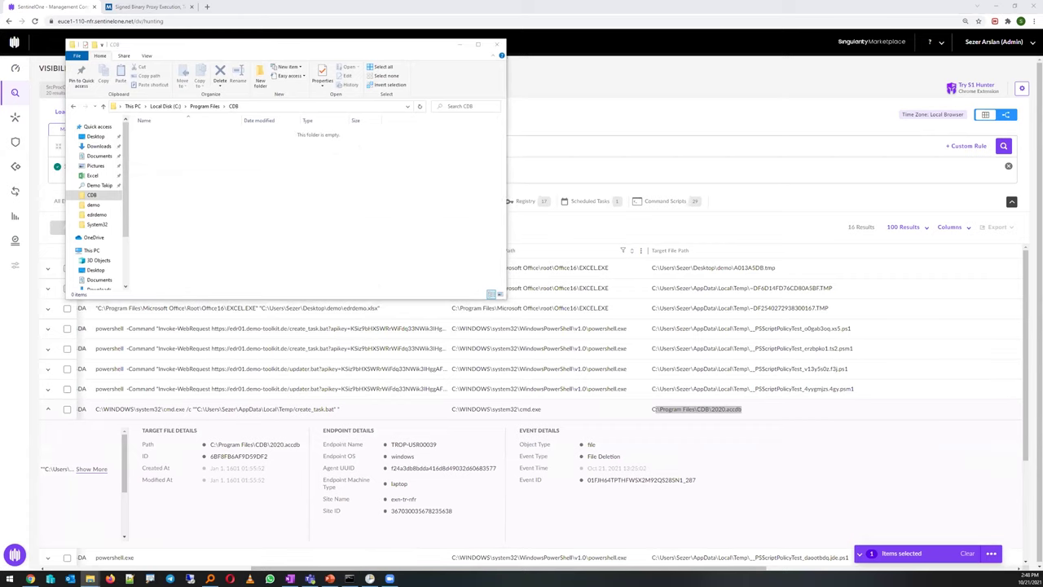
key("alt+Tab")
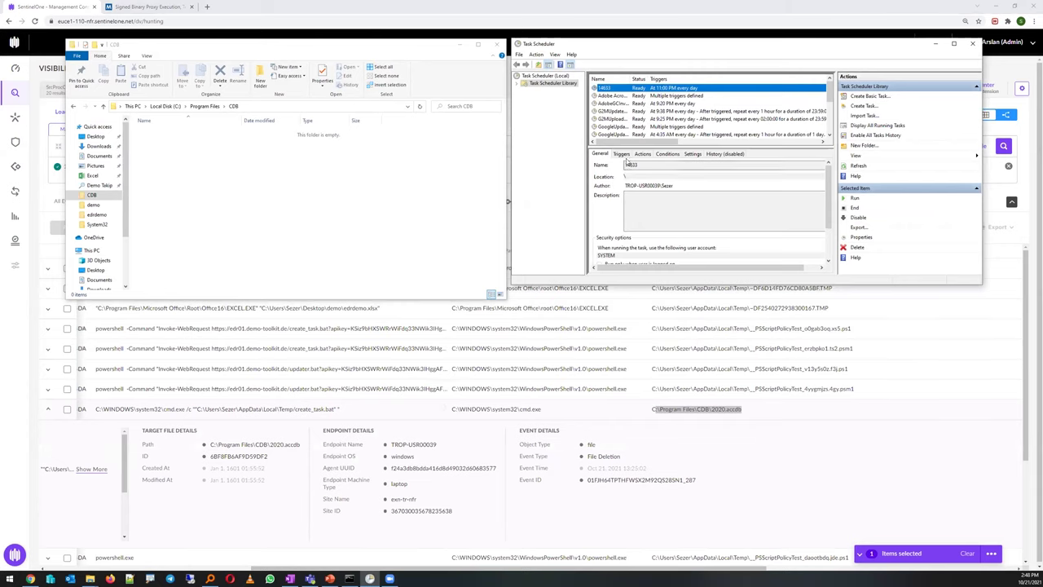
left_click(603, 88)
left_click(748, 466)
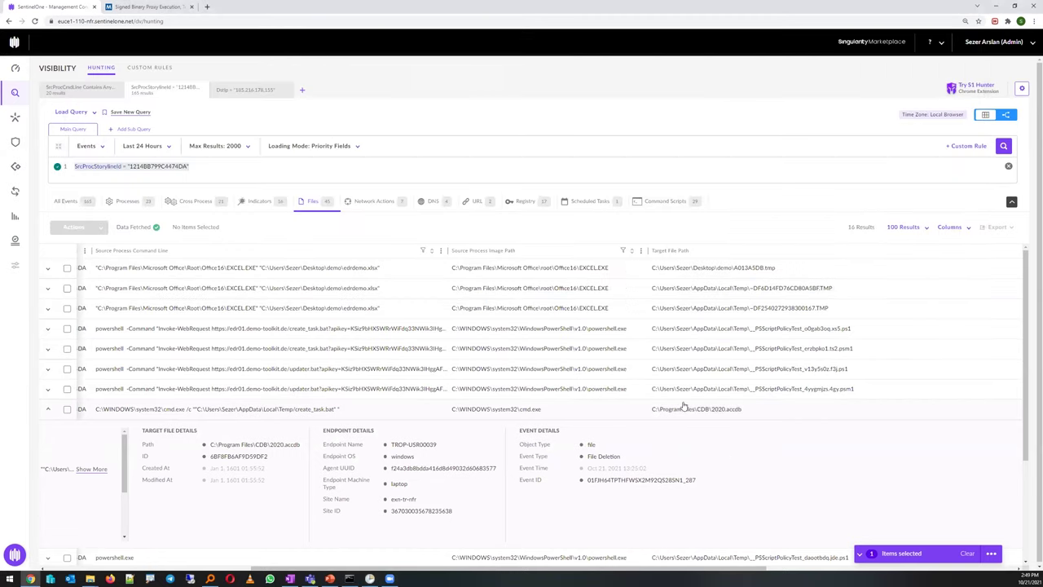
Review the script01.bat and powershell.exe registry modifications, then return to the 165 All Events
left_click(526, 204)
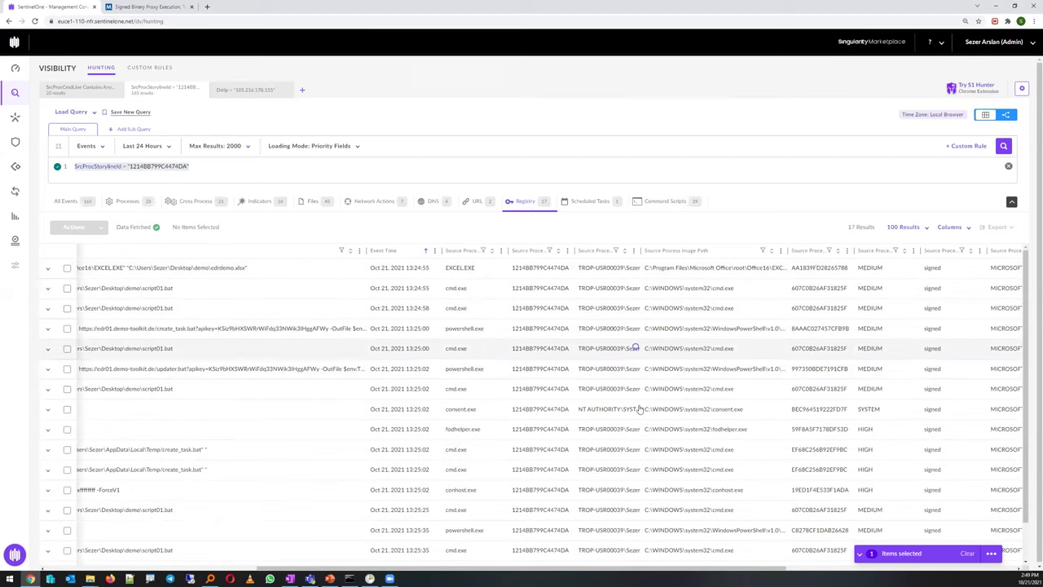
left_click(611, 350)
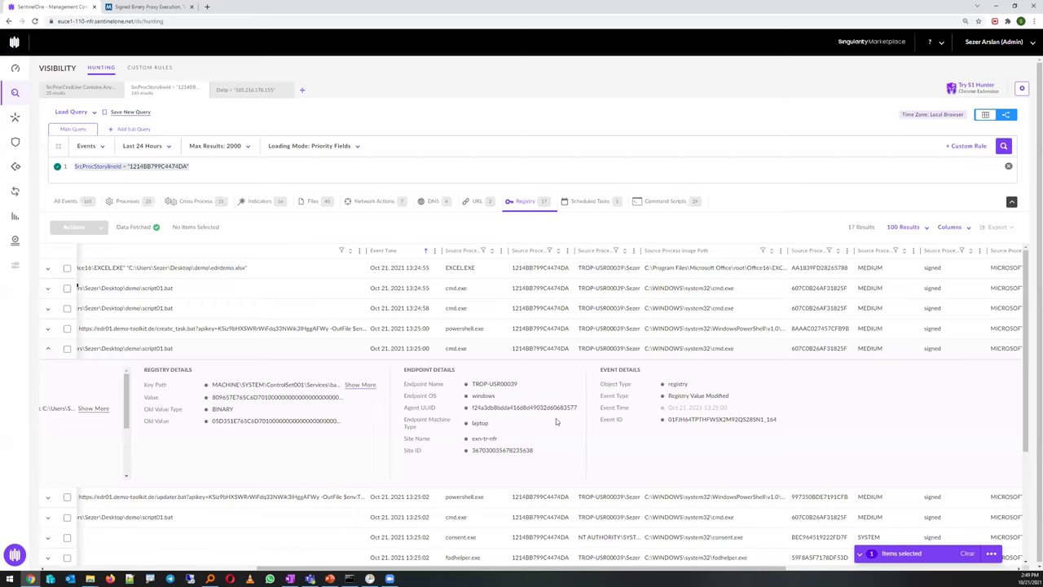
left_click(669, 330)
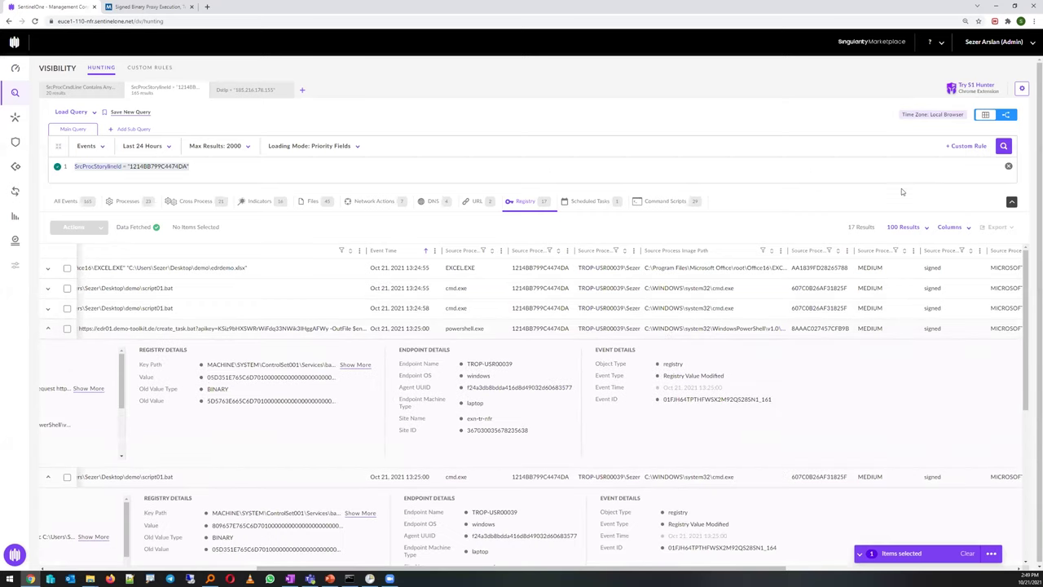
left_click(65, 202)
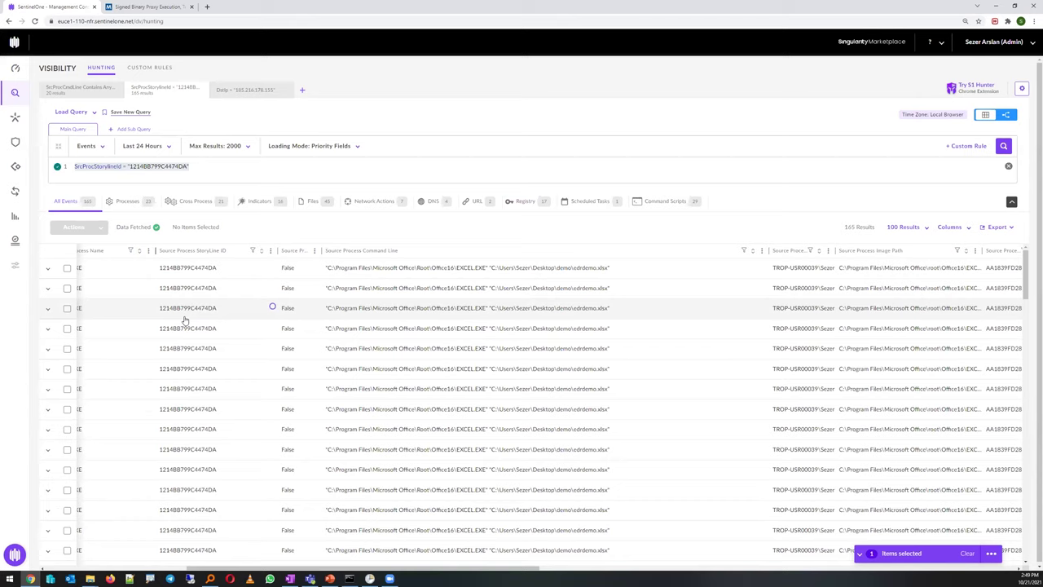
Set the Sentinels policy Protect Level to Kill & Quarantine, save it, and return to Visibility
mouse_move(23, 151)
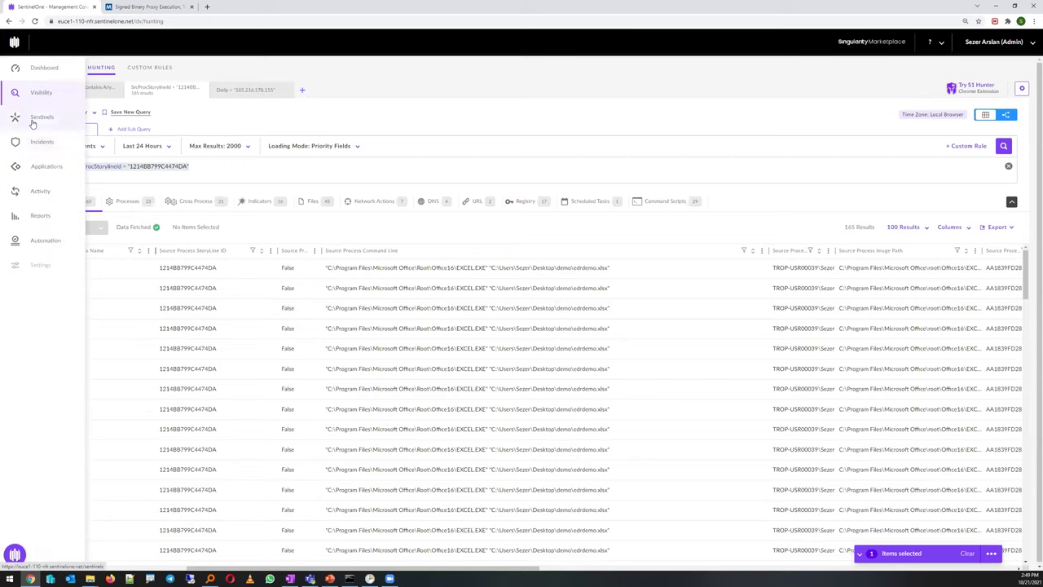
left_click(33, 120)
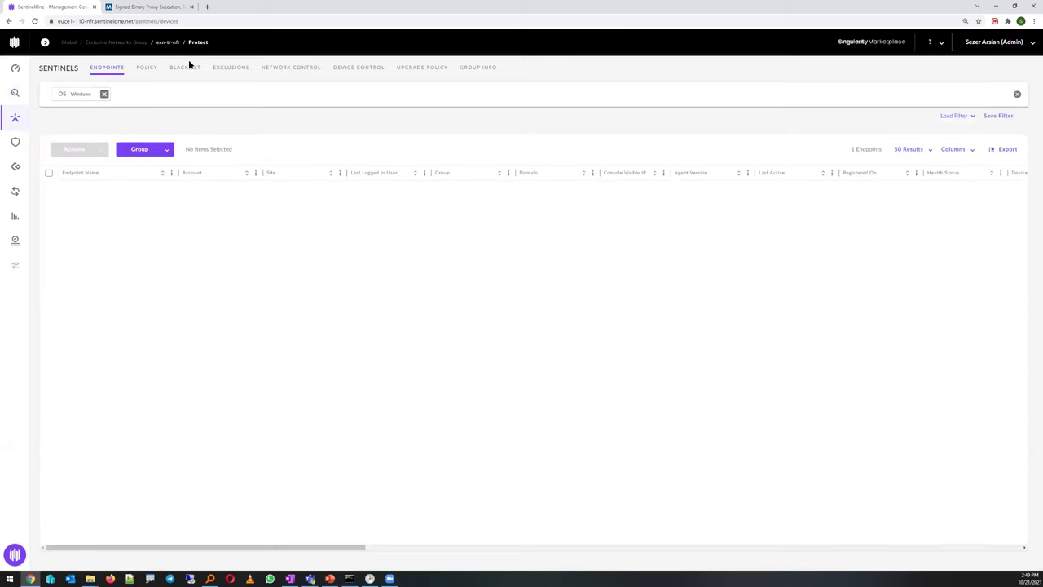
left_click(147, 67)
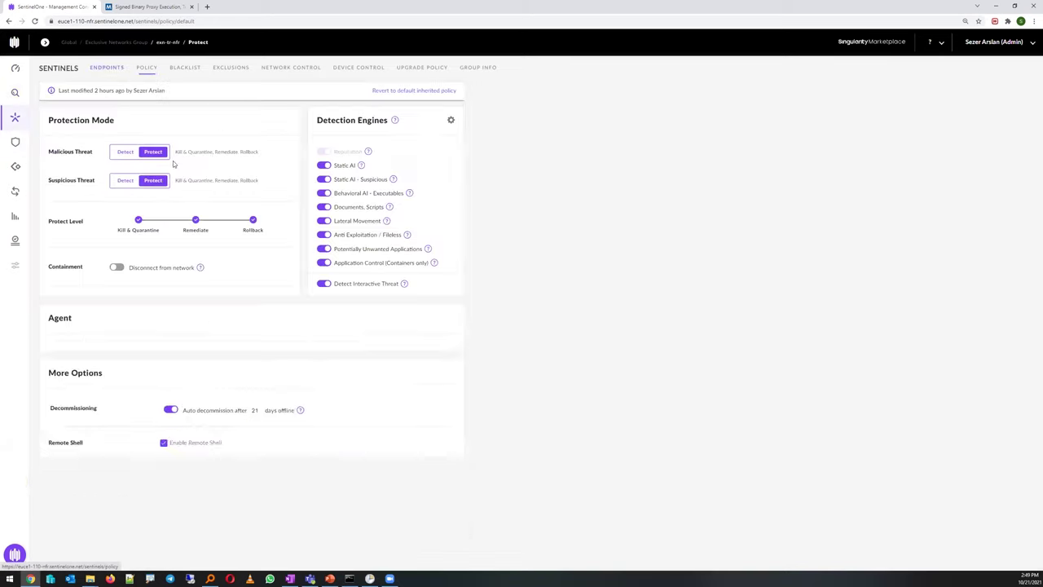
left_click(138, 226)
left_click(436, 531)
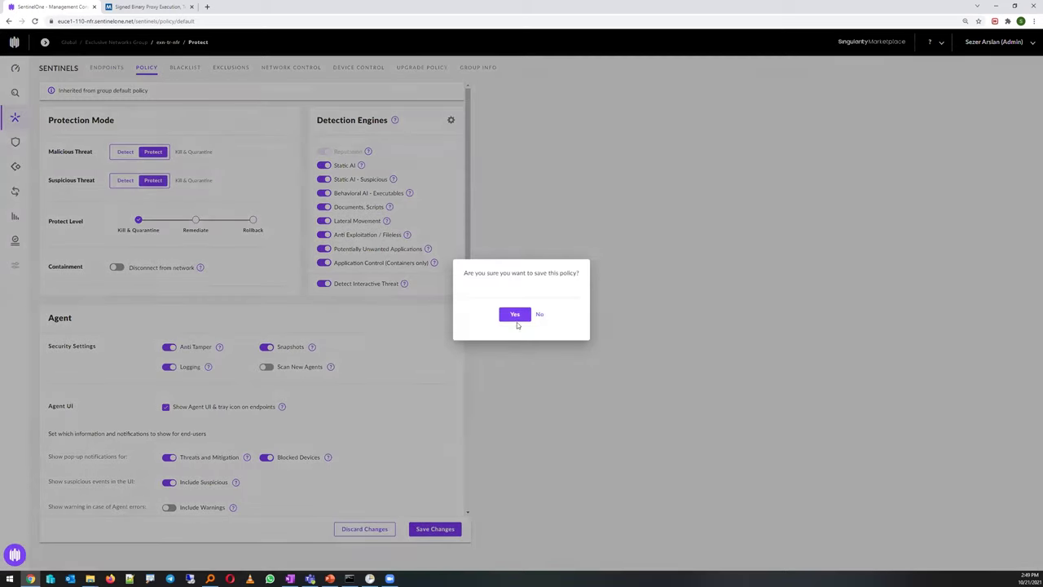
left_click(516, 318)
mouse_move(36, 104)
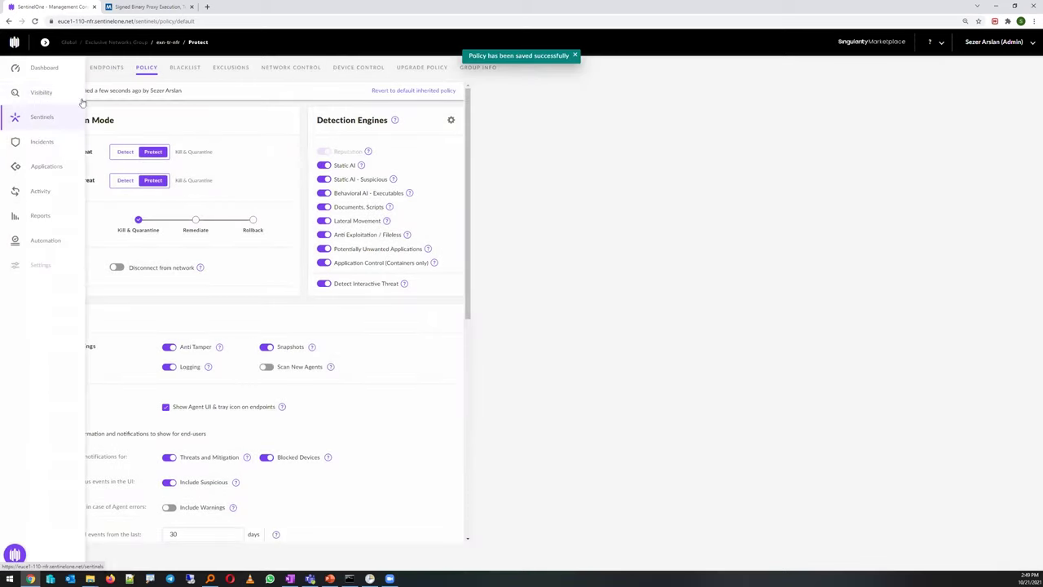
left_click(41, 92)
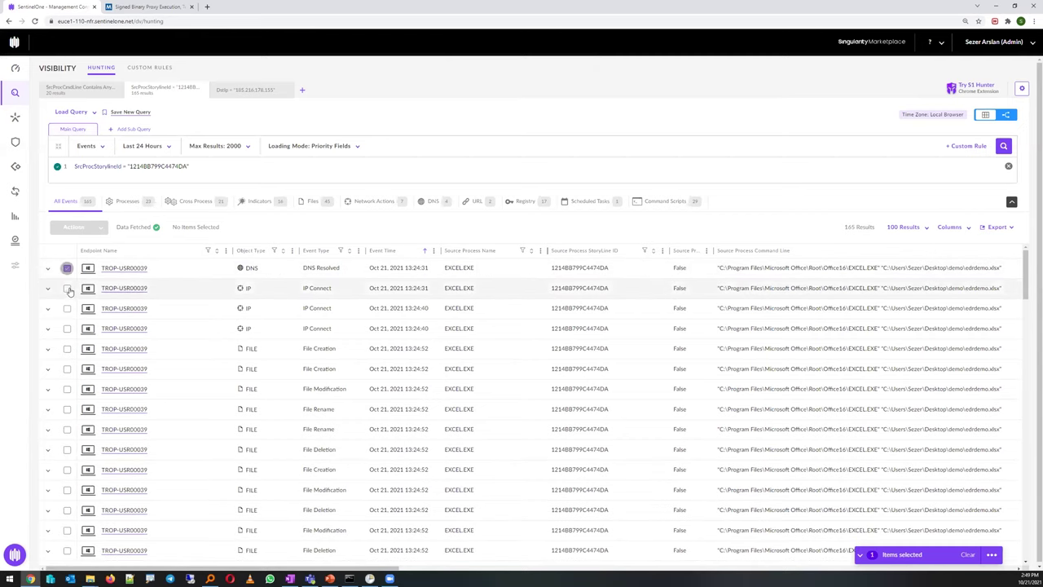
Mark the first EXCEL.EXE event's storyline as a threat and confirm with OK
left_click(74, 226)
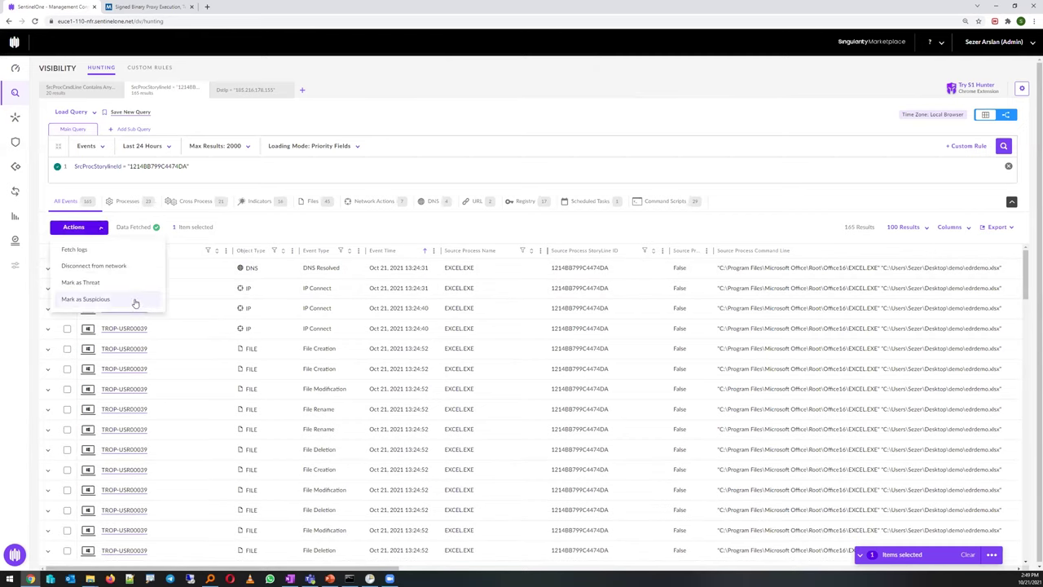
left_click(88, 283)
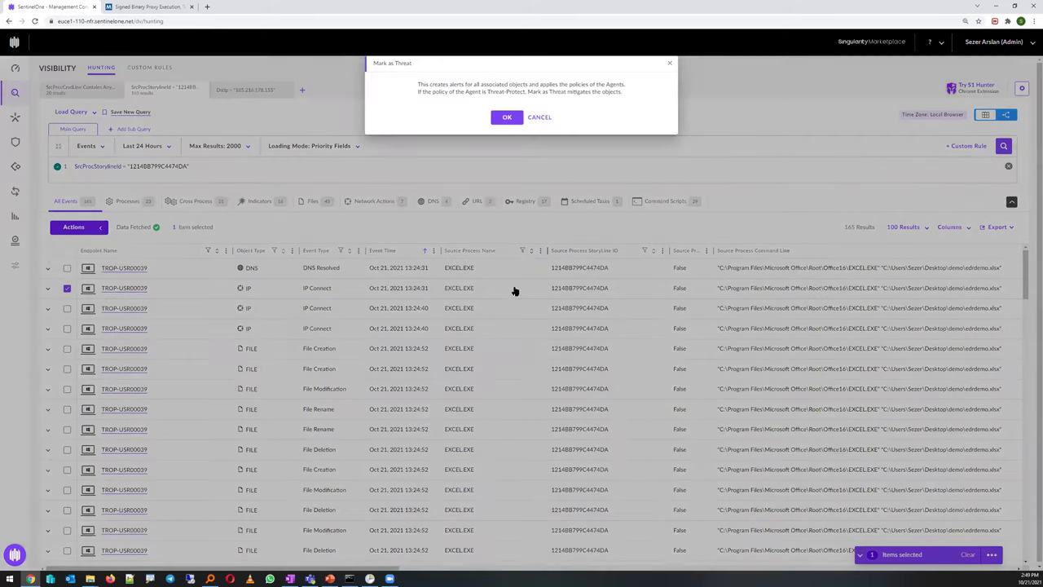
key("Return")
mouse_move(59, 111)
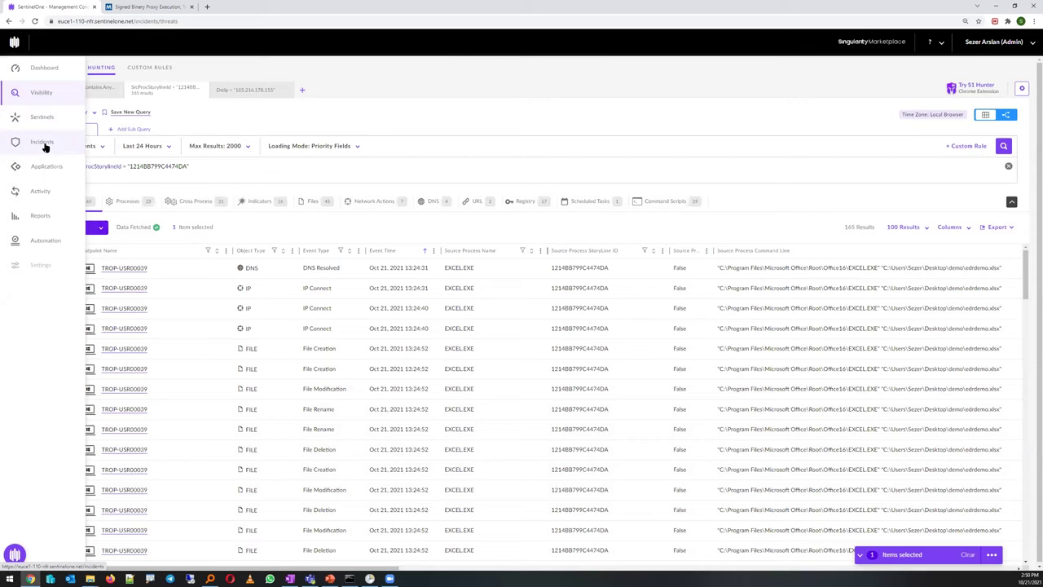
Open the edrdemo.xlsx threat and review its SHA1 hash, detection engine and indicators
left_click(43, 142)
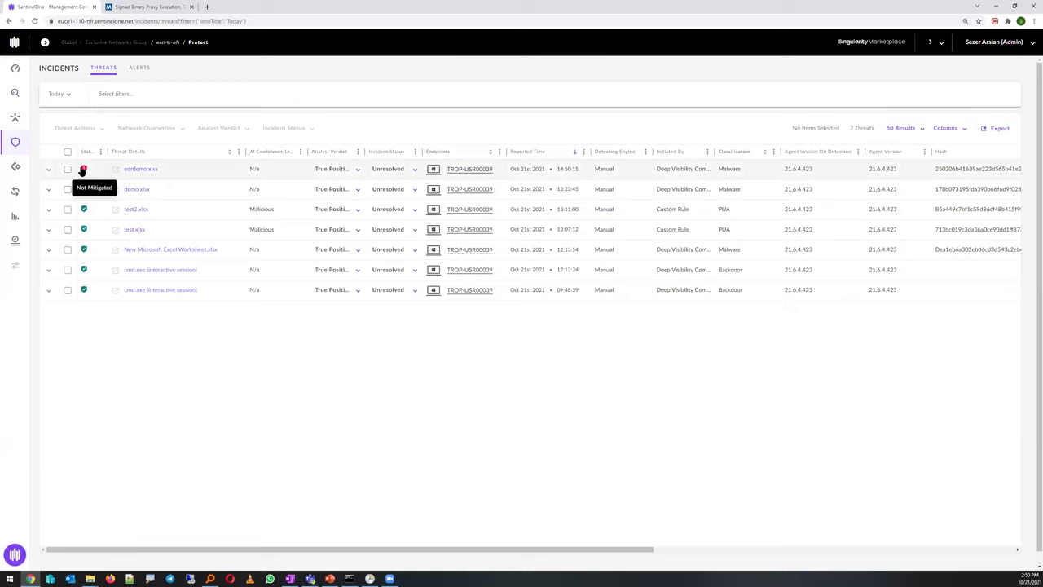
left_click(140, 170)
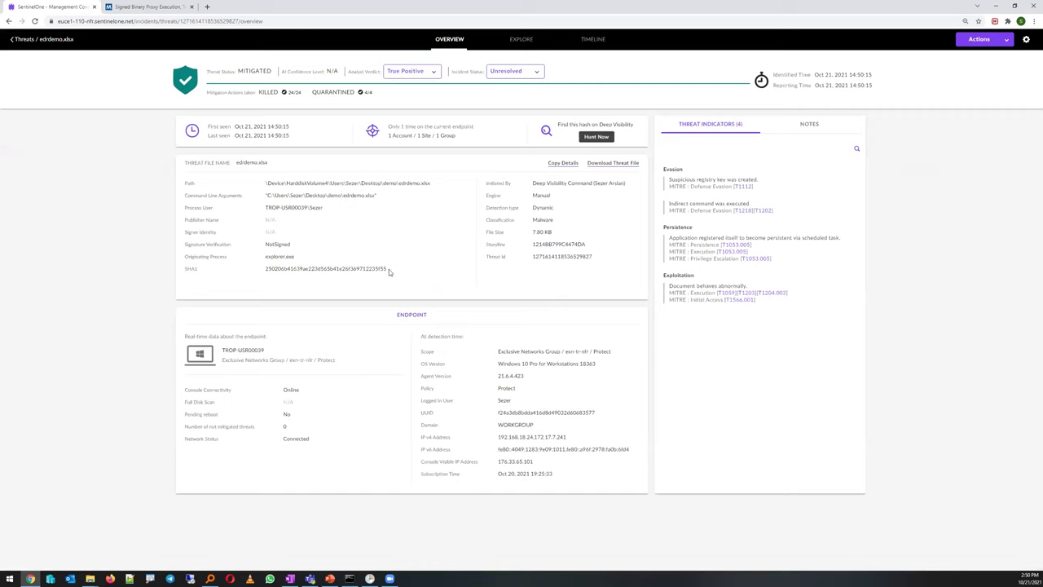
left_click_drag(389, 269, 261, 270)
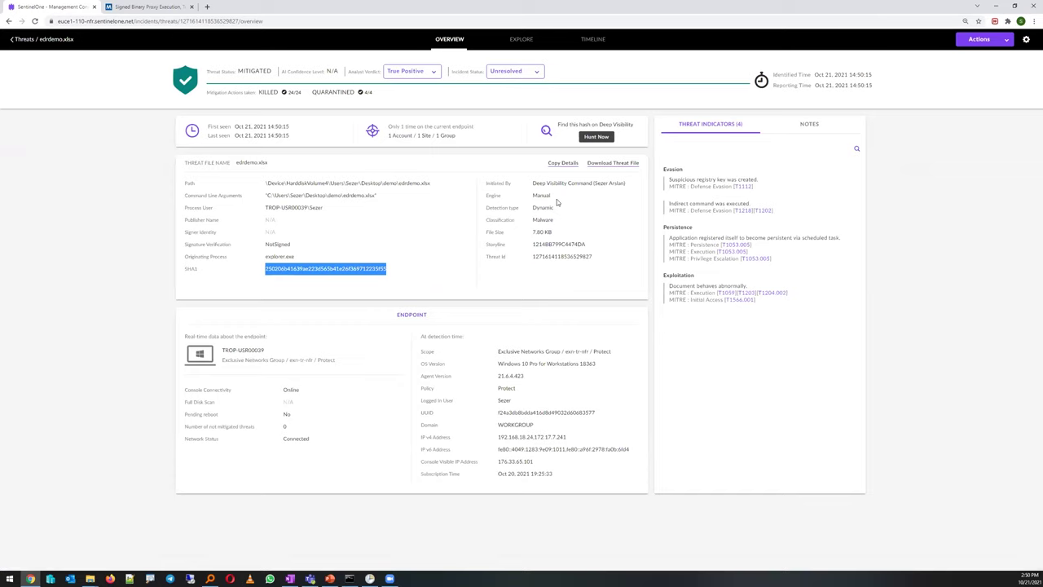
left_click_drag(556, 199, 530, 196)
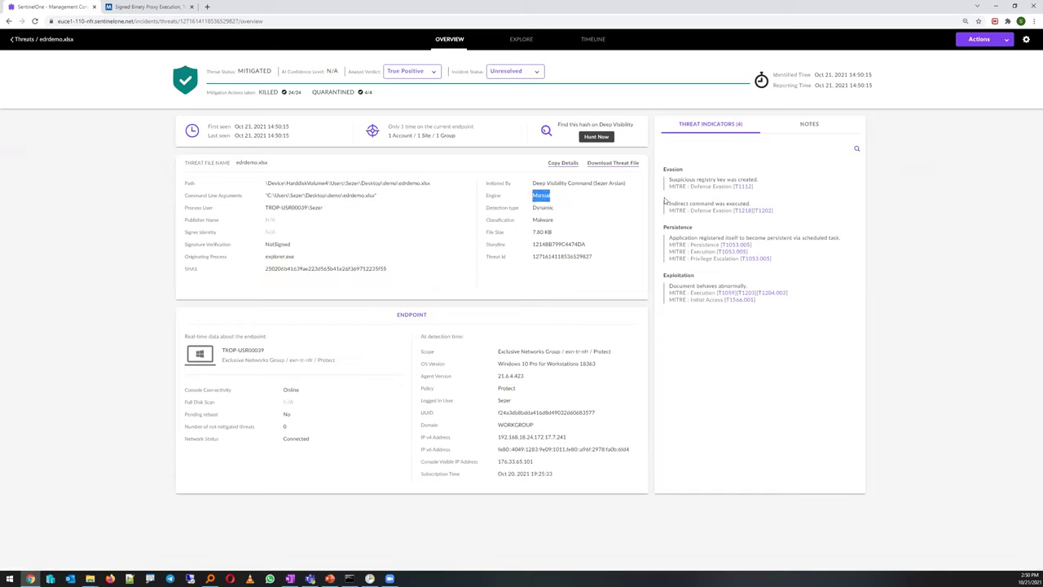
mouse_move(769, 321)
left_mouse_down()
mouse_move(730, 279)
mouse_move(676, 167)
mouse_move(762, 304)
left_mouse_up()
View the threat's Explore process graph, then check the 24/24 killed and 4/4 quarantined counts
left_click(524, 41)
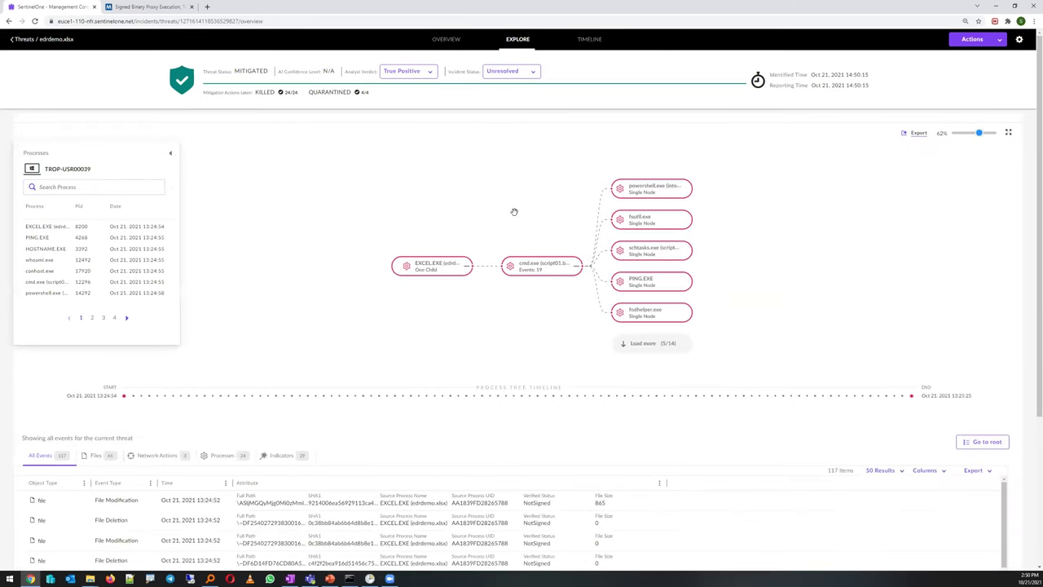
left_click(445, 40)
mouse_move(292, 94)
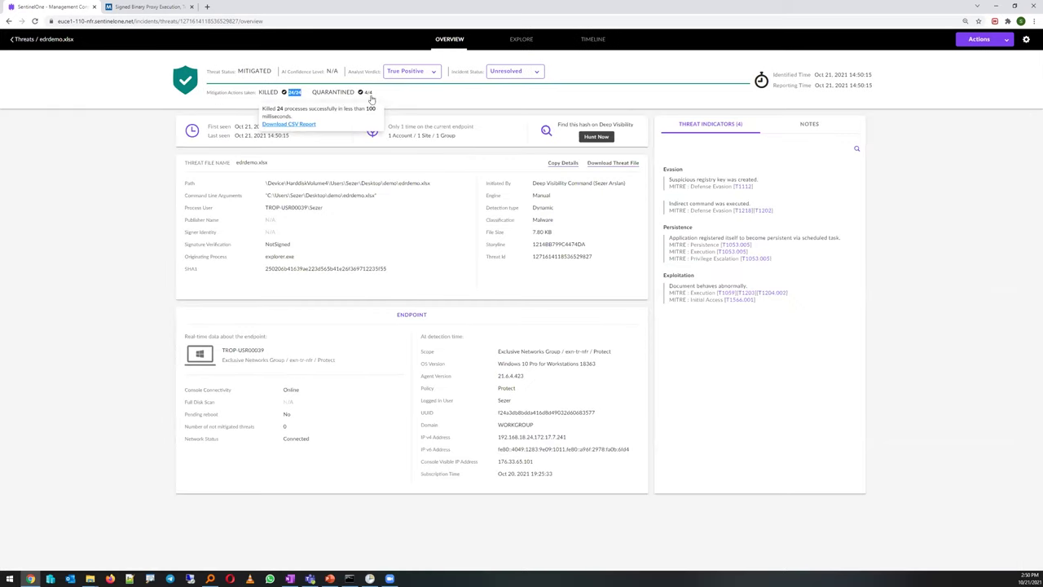
mouse_move(364, 95)
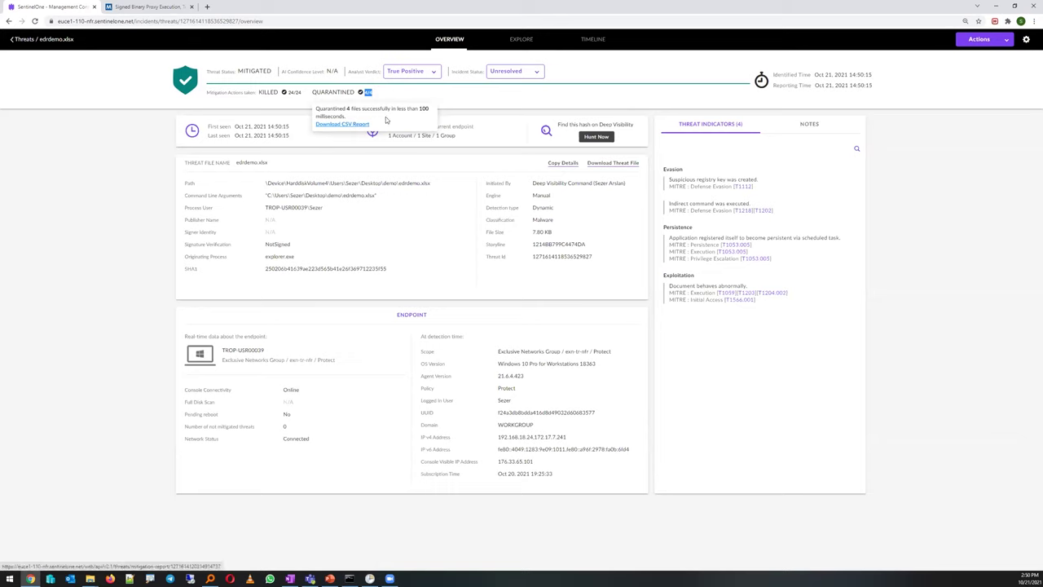
Refresh Task Scheduler's task list before remediating the threat
left_click(972, 45)
left_click(369, 578)
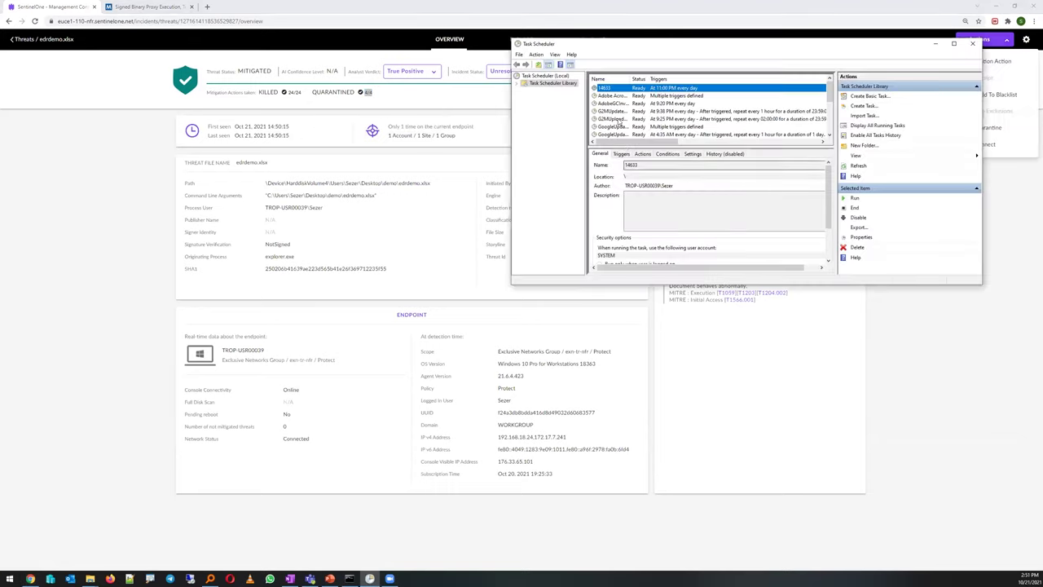
left_click(857, 167)
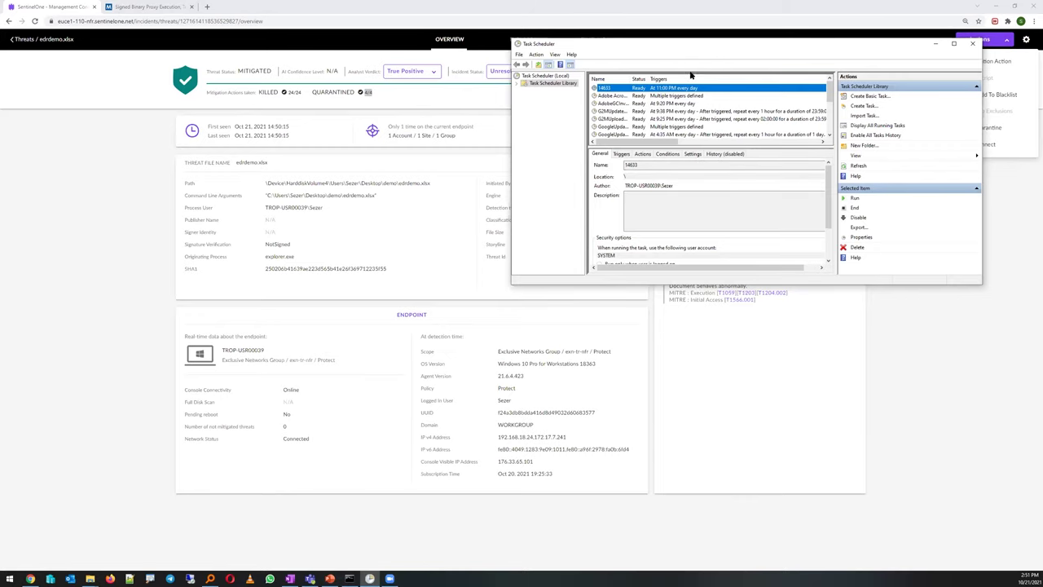
Apply the Remediate mitigation to the edrdemo.xlsx threat
left_click(935, 43)
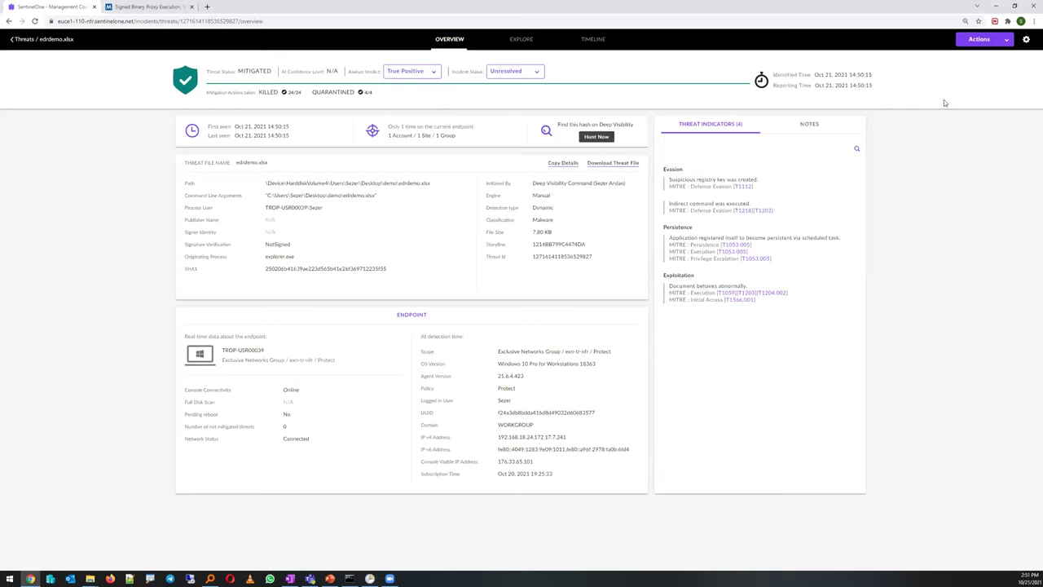
left_click(976, 39)
left_click(981, 63)
left_click(562, 126)
left_click(614, 228)
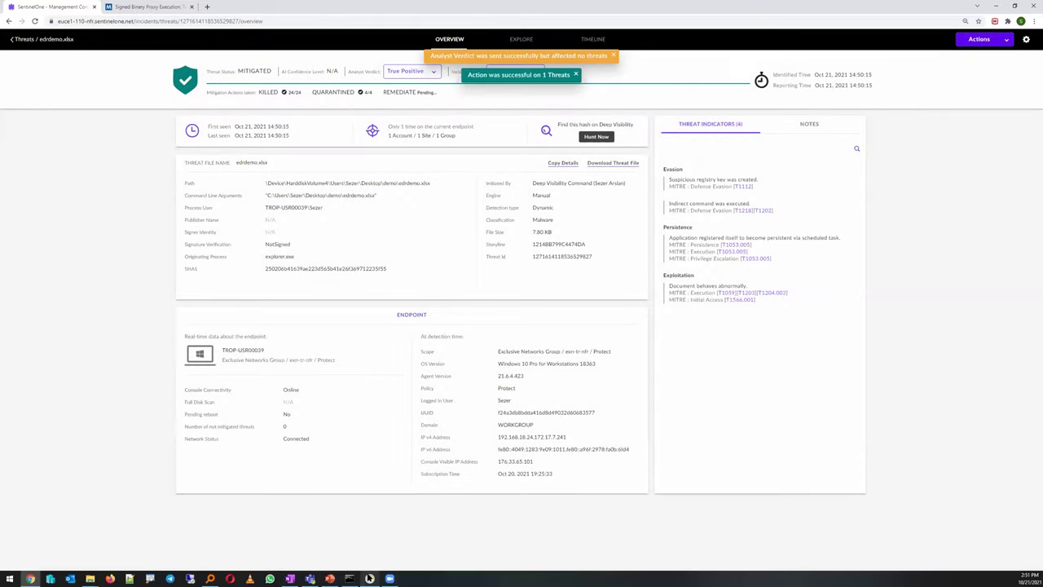
Refresh Task Scheduler repeatedly until persistence task 14633 disappears from the library
key("alt+Tab")
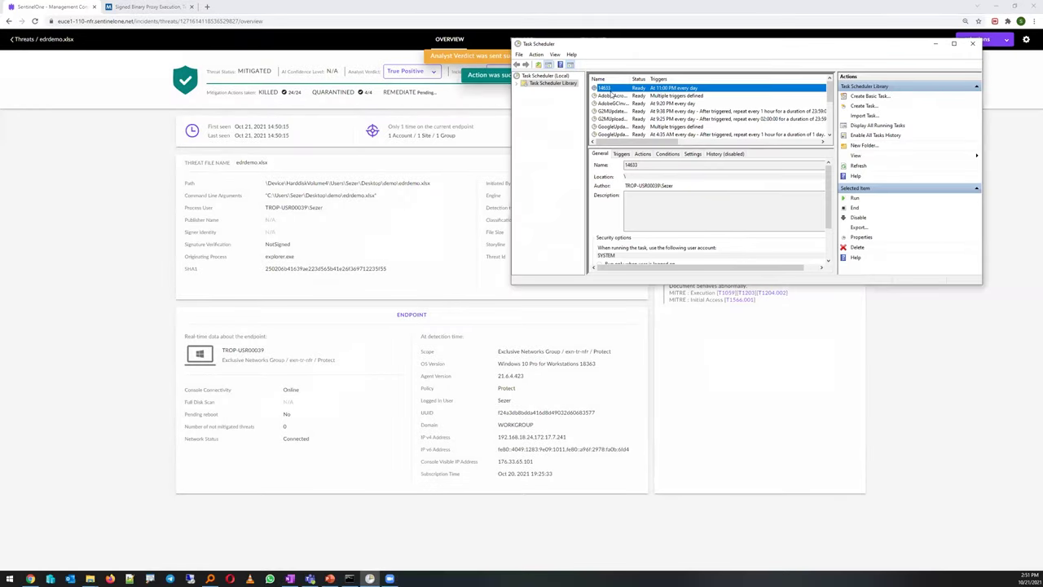
mouse_move(422, 94)
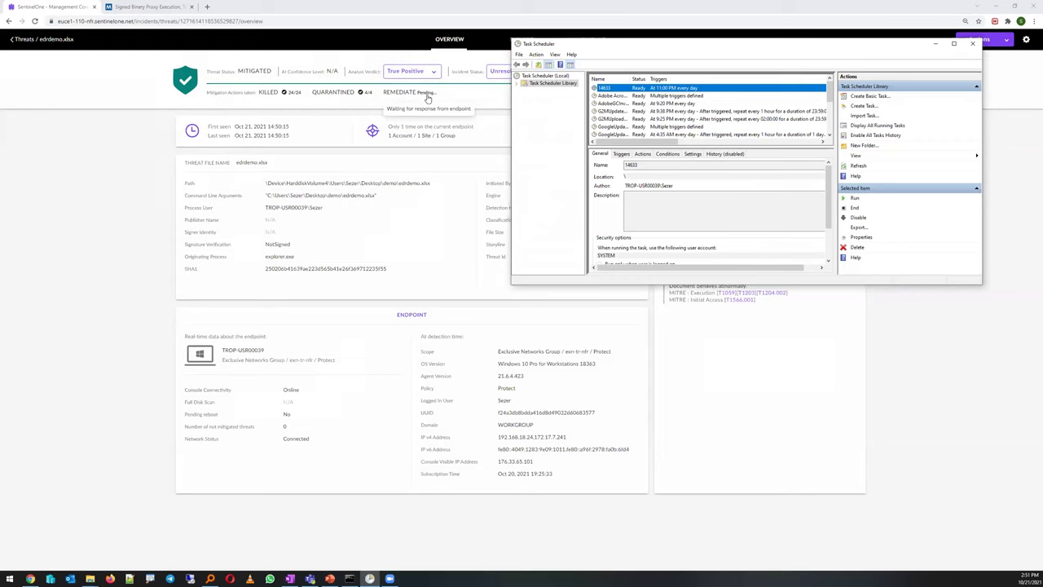
left_click(859, 167)
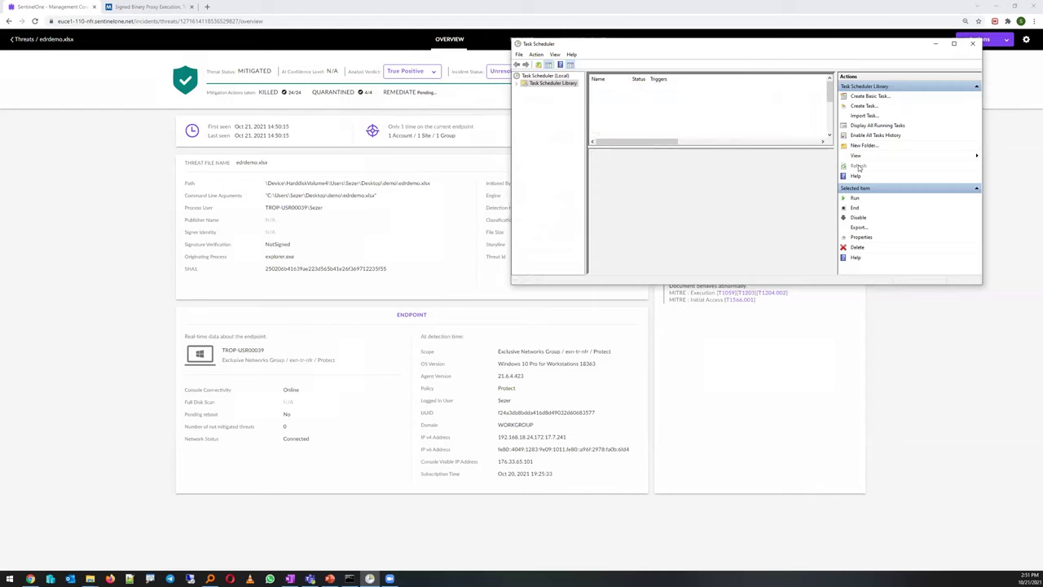
left_click(859, 166)
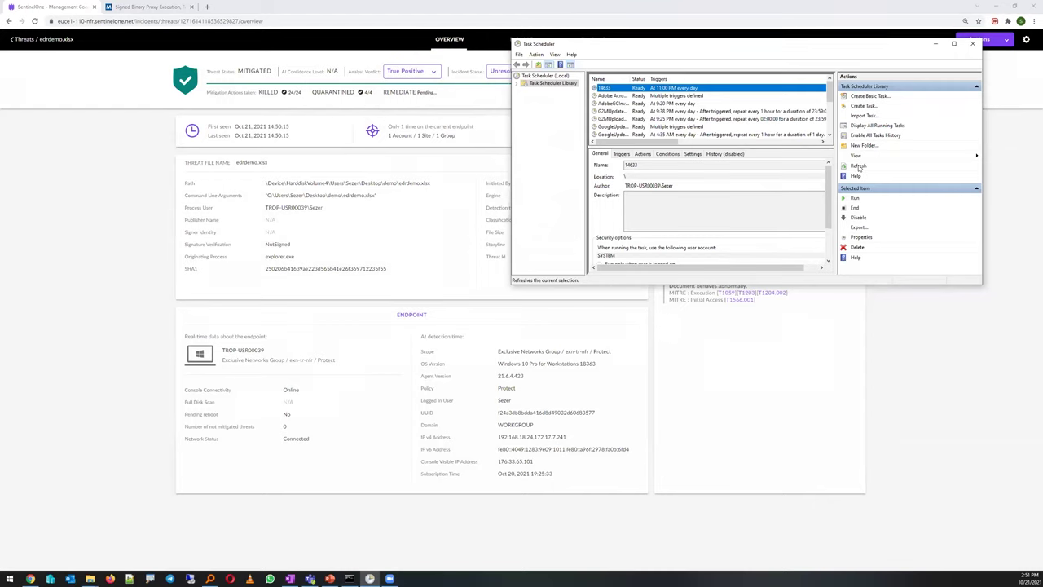
left_click(859, 166)
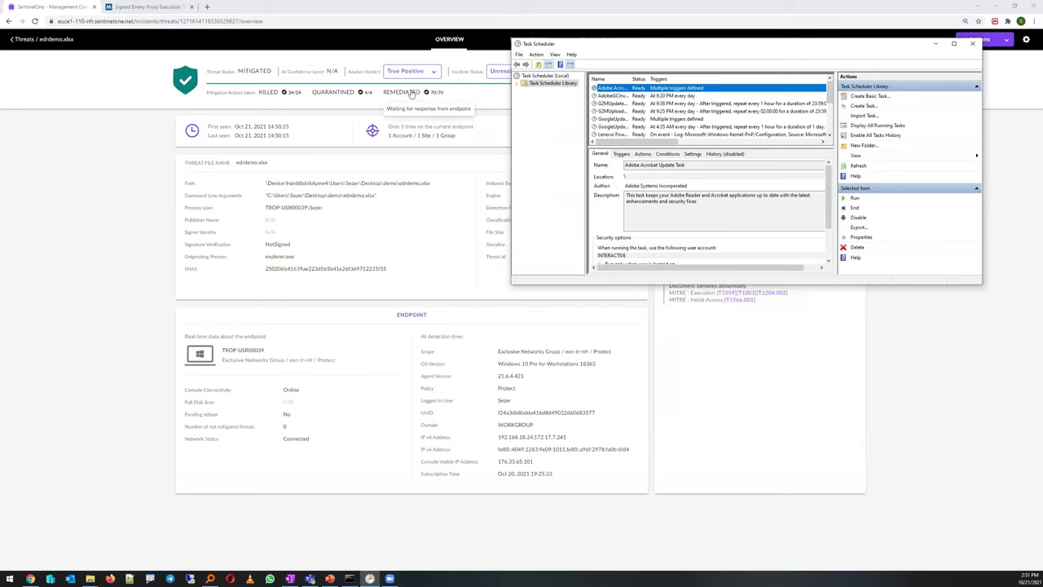
left_click(137, 260)
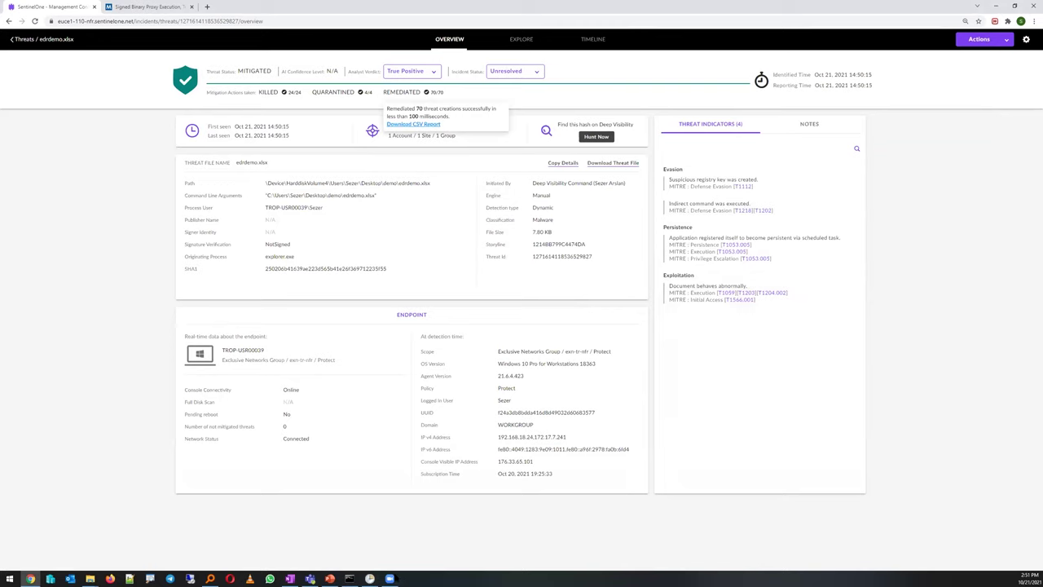
Check that the CDB folder is currently empty
mouse_move(90, 578)
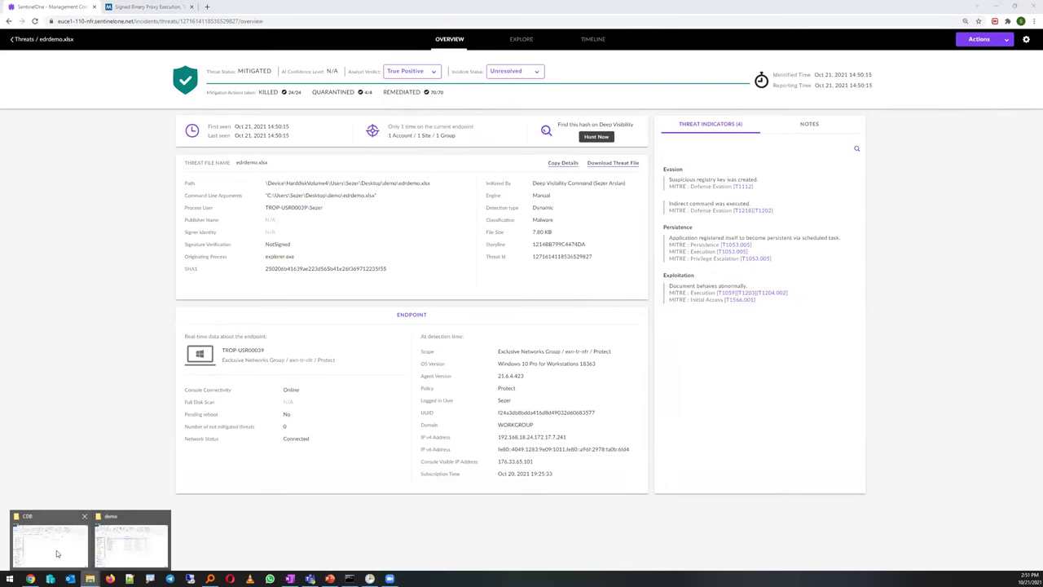
left_click(46, 536)
left_click_drag(361, 214, 54, 71)
left_click_drag(290, 218, 111, 85)
left_click_drag(293, 220, 170, 156)
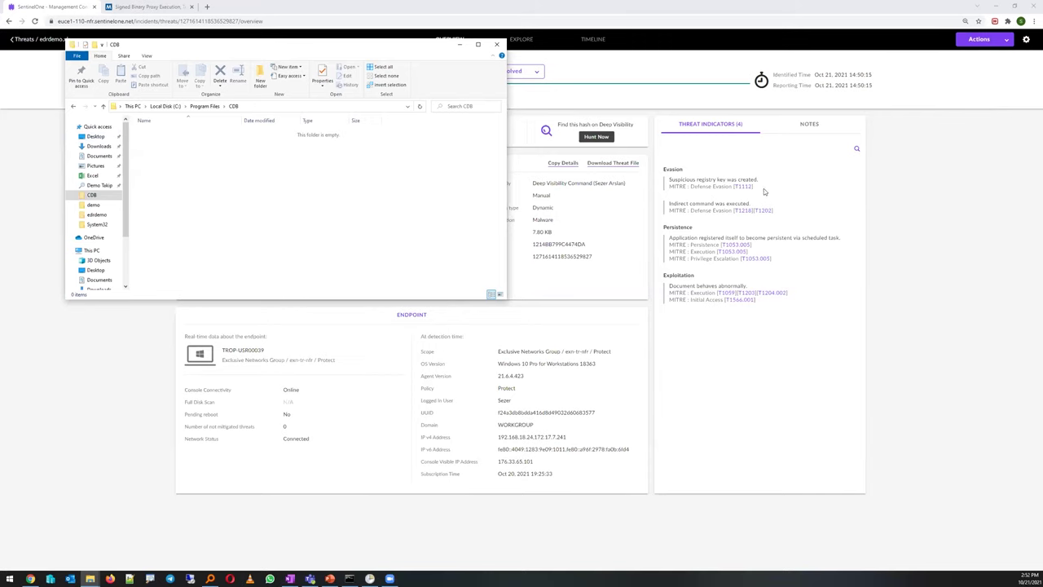
Apply the Rollback mitigation to the edrdemo.xlsx threat and bring the CDB folder back up
left_click(764, 191)
left_click(978, 39)
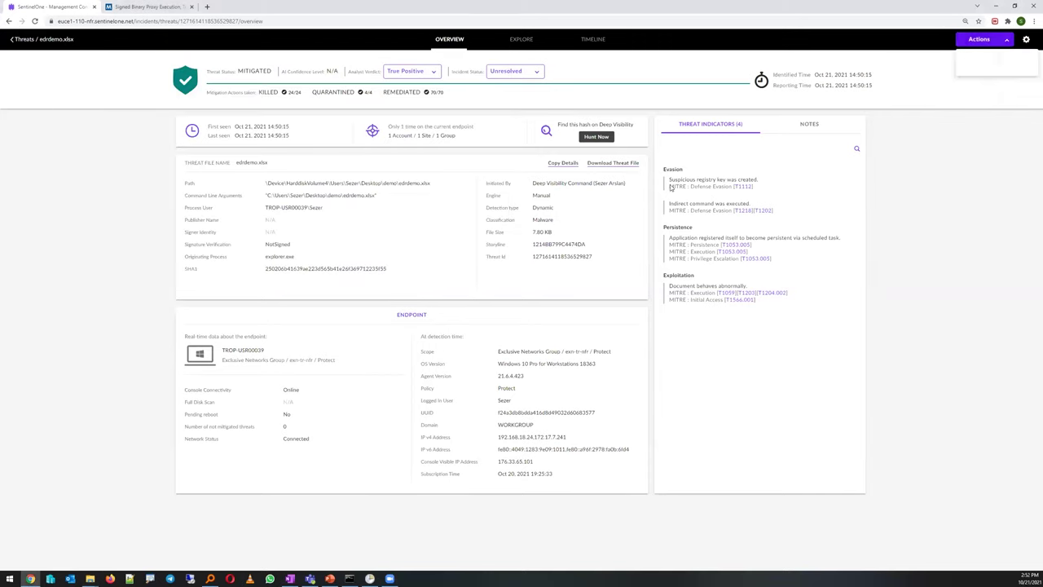
left_click(996, 62)
left_click(639, 113)
left_click(639, 224)
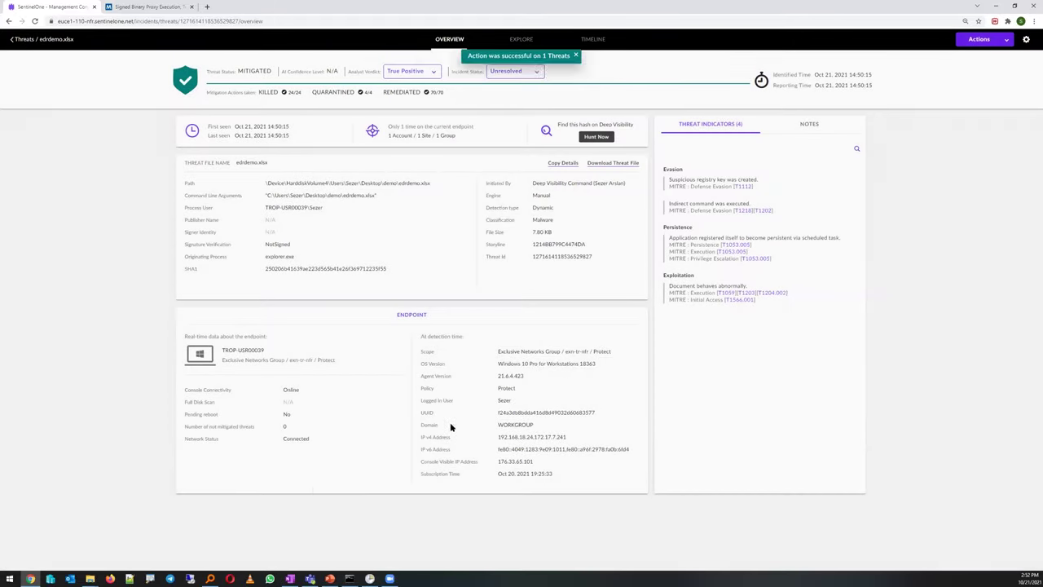
mouse_move(90, 577)
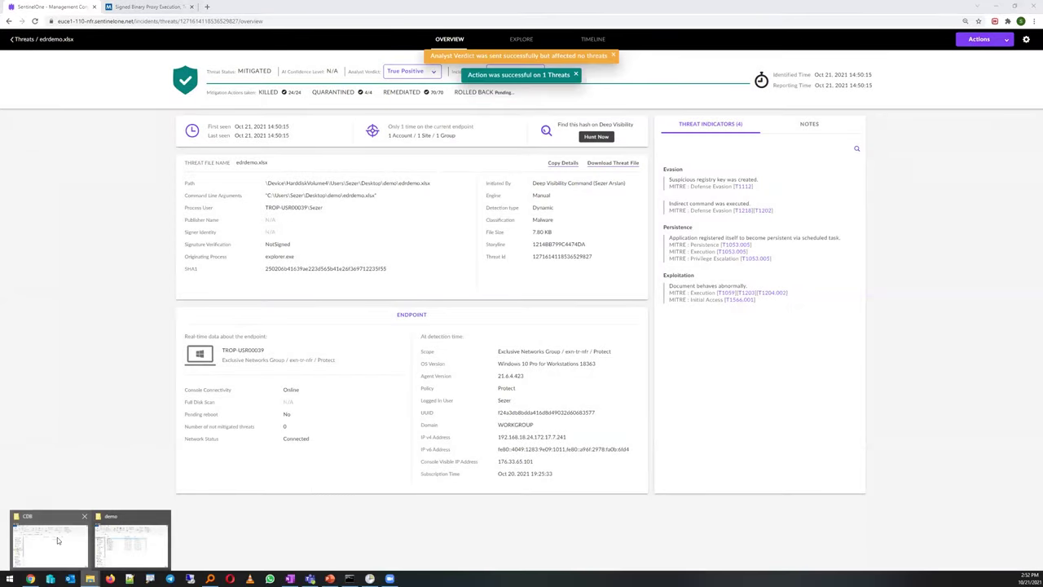
left_click(57, 540)
Confirm the restored 2020.accdb (3,772 KB) is back in C:\Program Files\CDB
left_click_drag(308, 50, 628, 194)
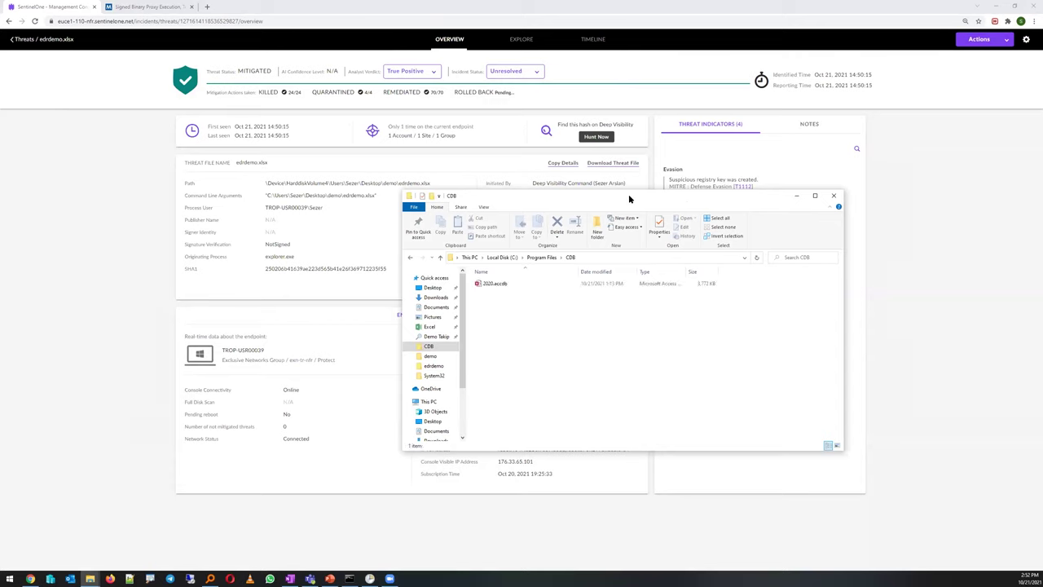
left_click_drag(554, 342, 487, 285)
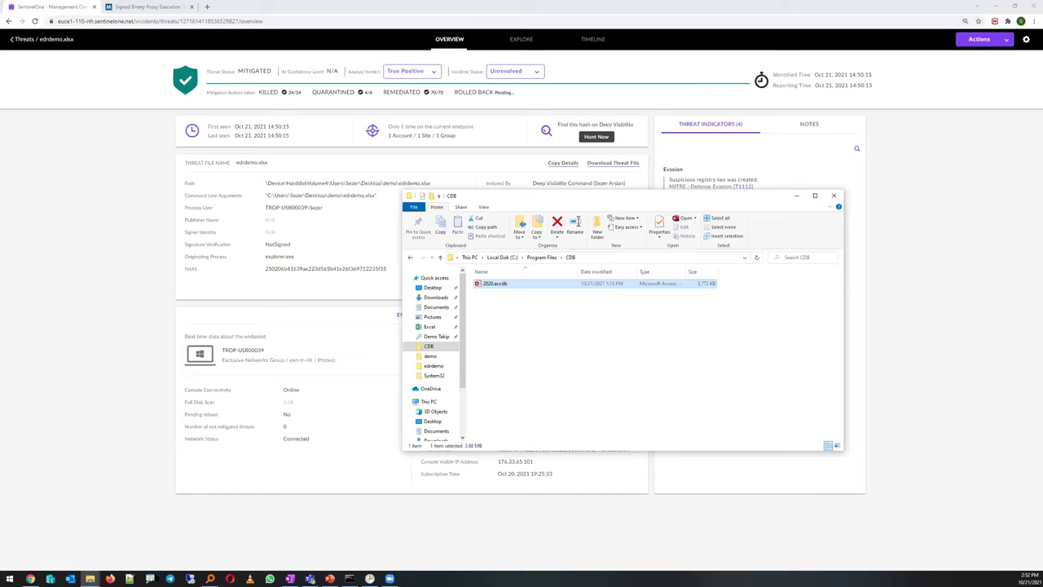
left_click(4, 575)
left_click(4, 575)
Launch Command Prompt as administrator and type a net user command setting the demo account's password
key("super")
type("cmd")
key("Escape")
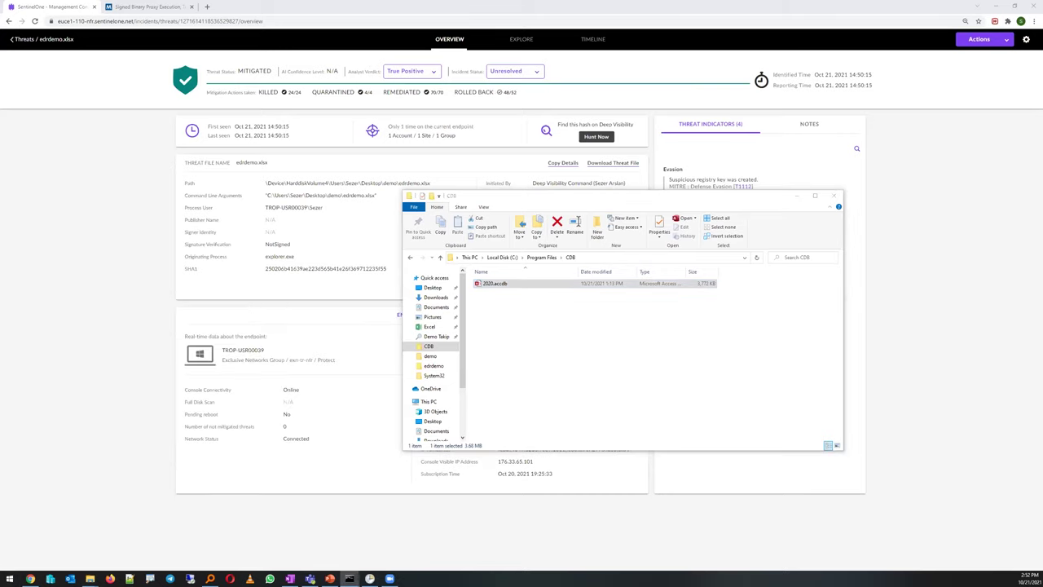
left_click(7, 576)
type("cmd")
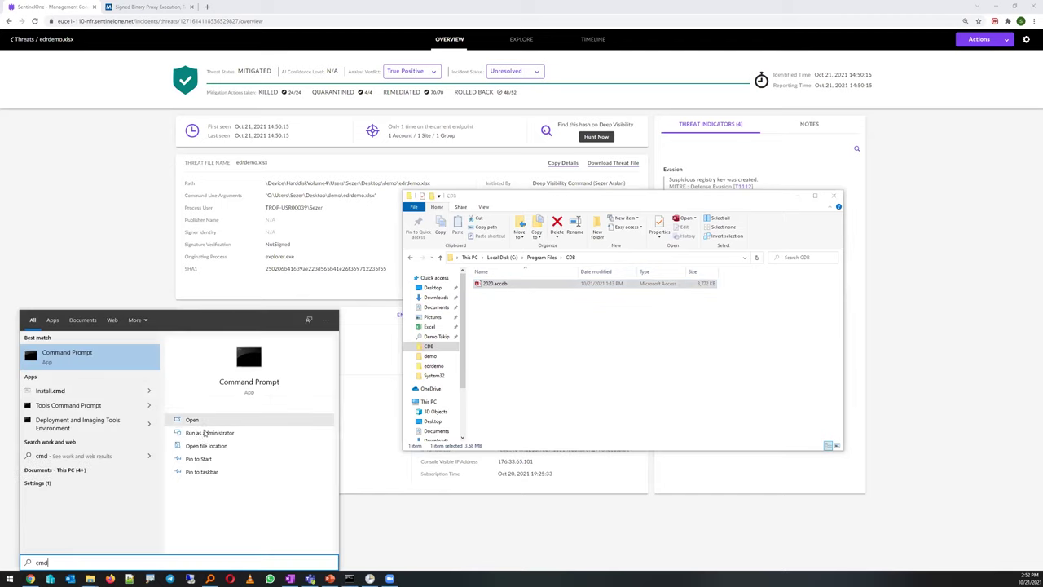
left_click(196, 419)
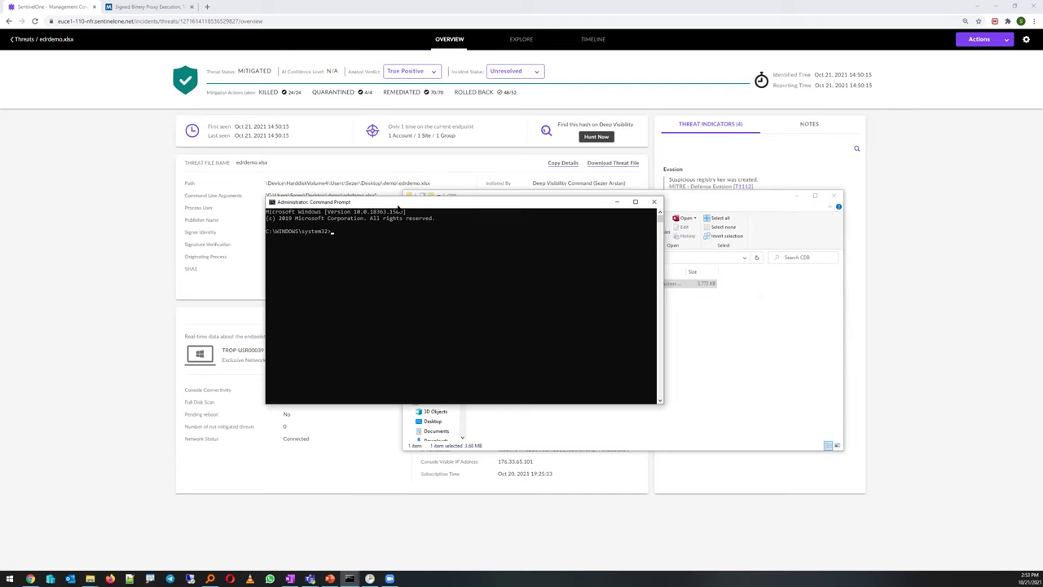
type("et user edrsezerdemo Ab123456 /add")
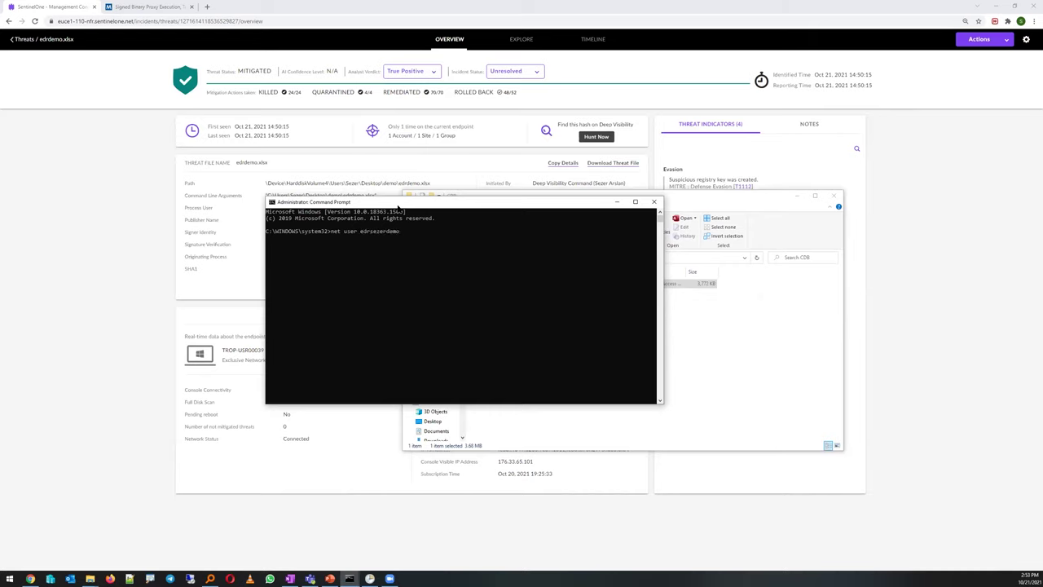
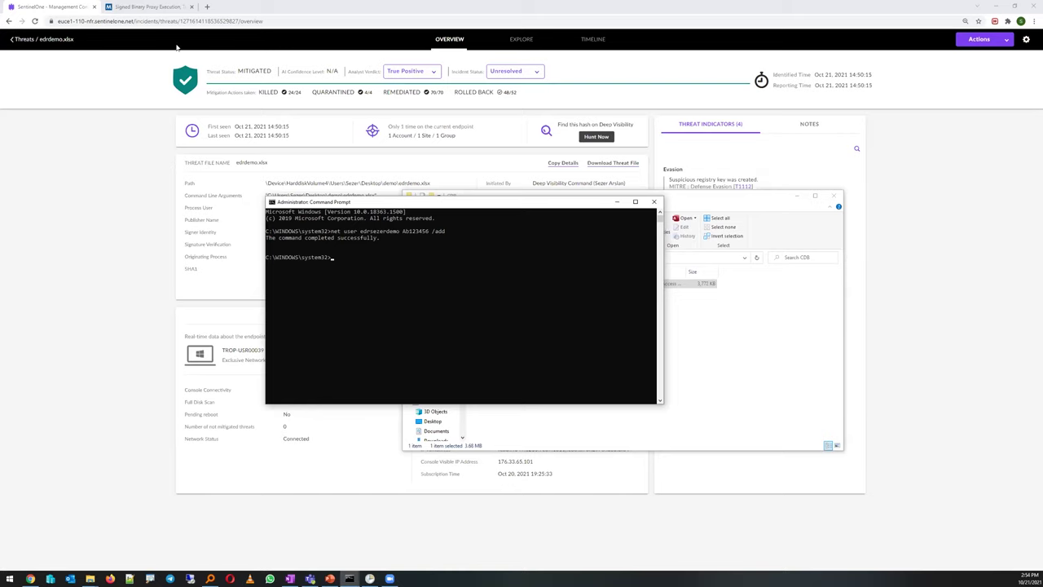
Return to the Incidents > Threats list, then open the Visibility hunting page
left_click(38, 38)
left_click(43, 39)
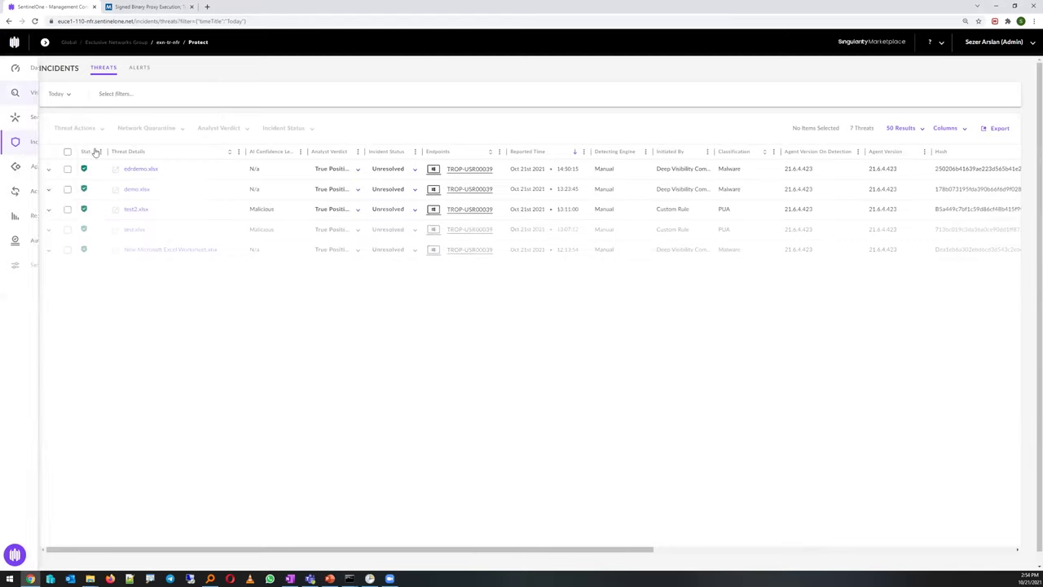
left_click(15, 92)
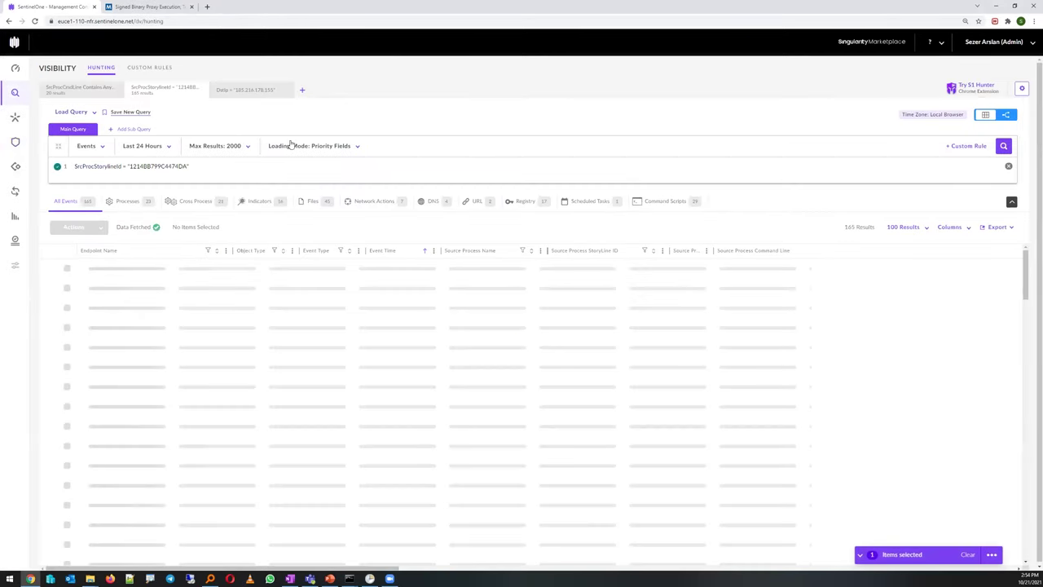
Run a hunt for SrcProcCmdLine Contains Anycase "net user"
left_click(153, 169)
type("src")
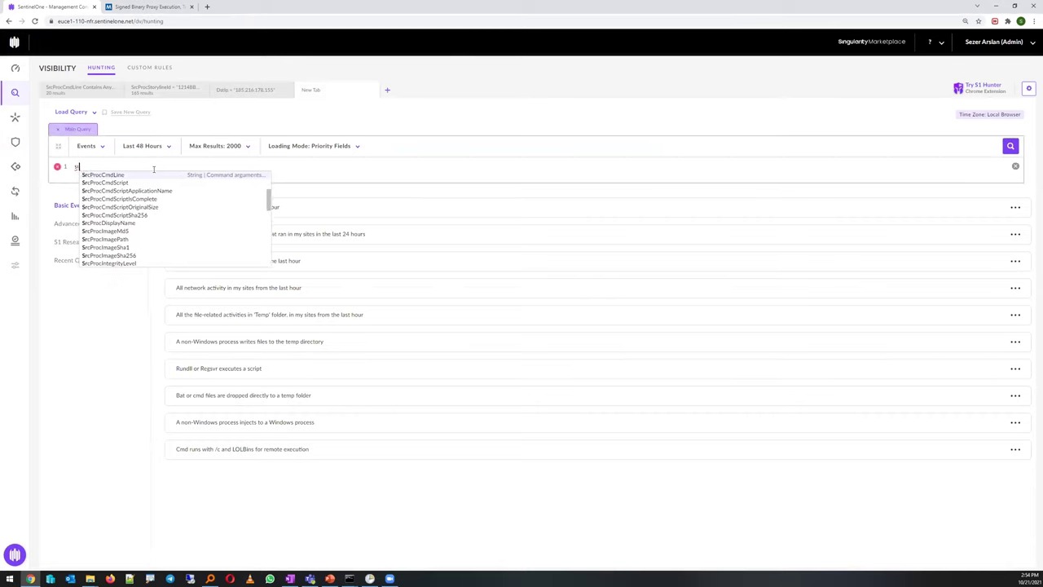
type("procm")
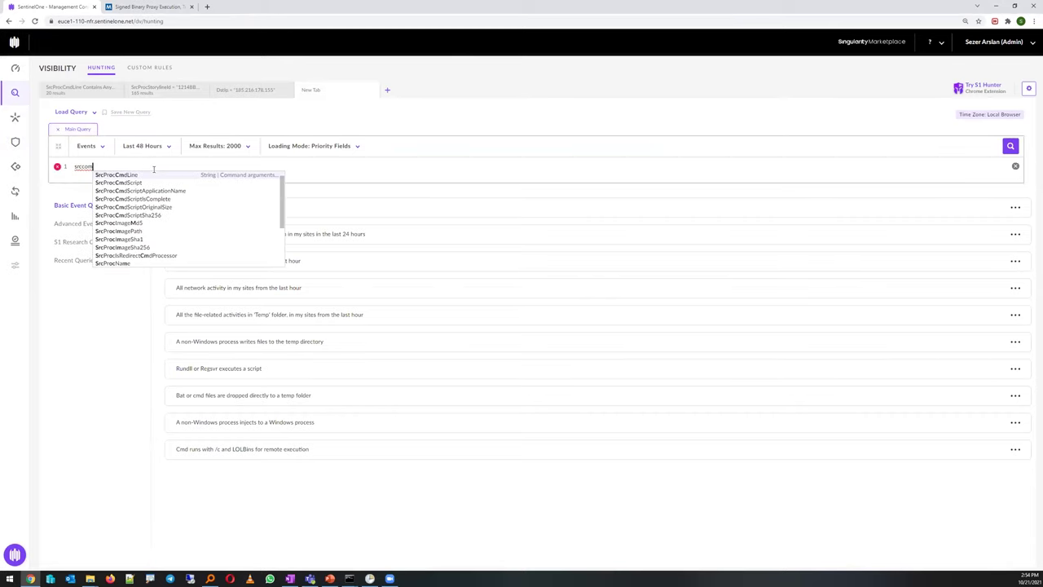
key("Return")
type("con")
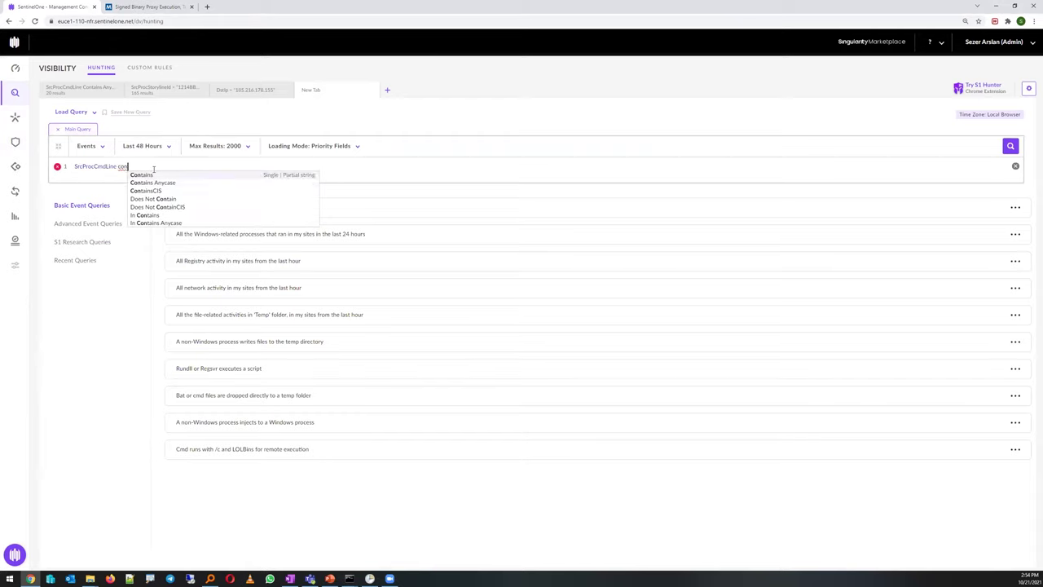
key("Down")
key("Return")
type("net user")
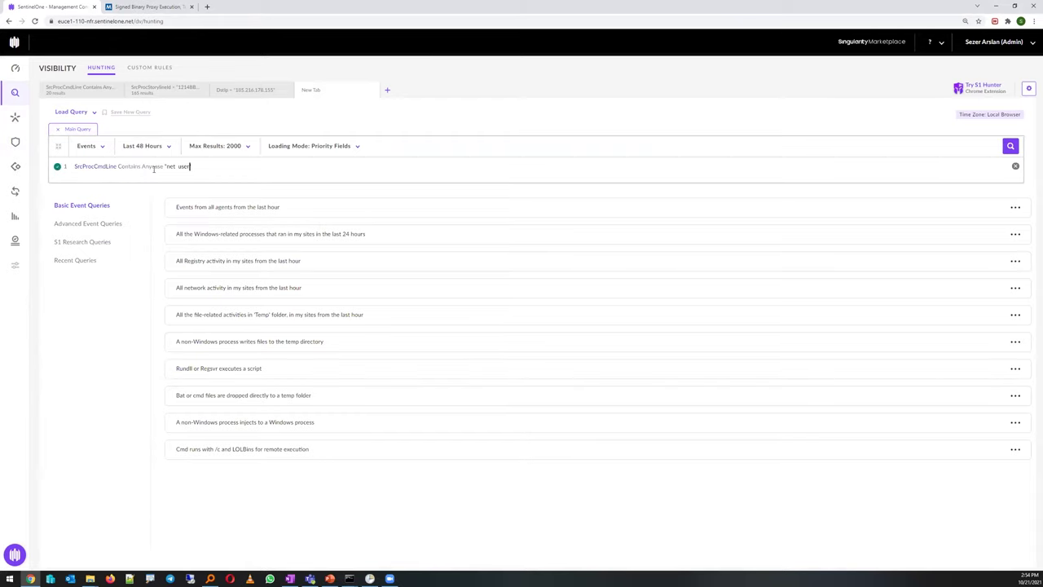
key("Return")
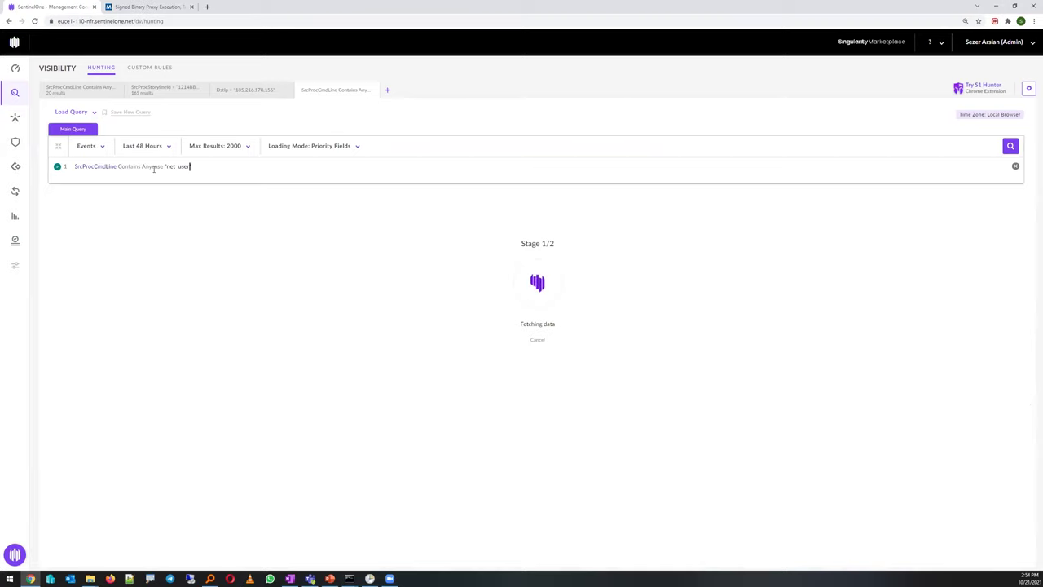
Rerun the net user hunt over the Last Hour, then start a new query tab
left_click(144, 147)
left_click(187, 166)
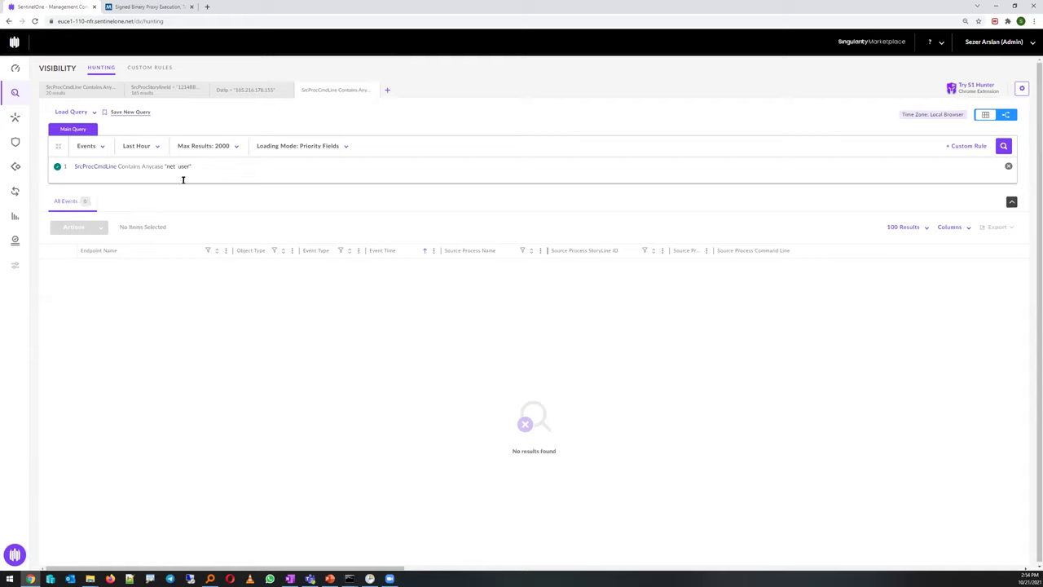
key("Return")
left_click(387, 90)
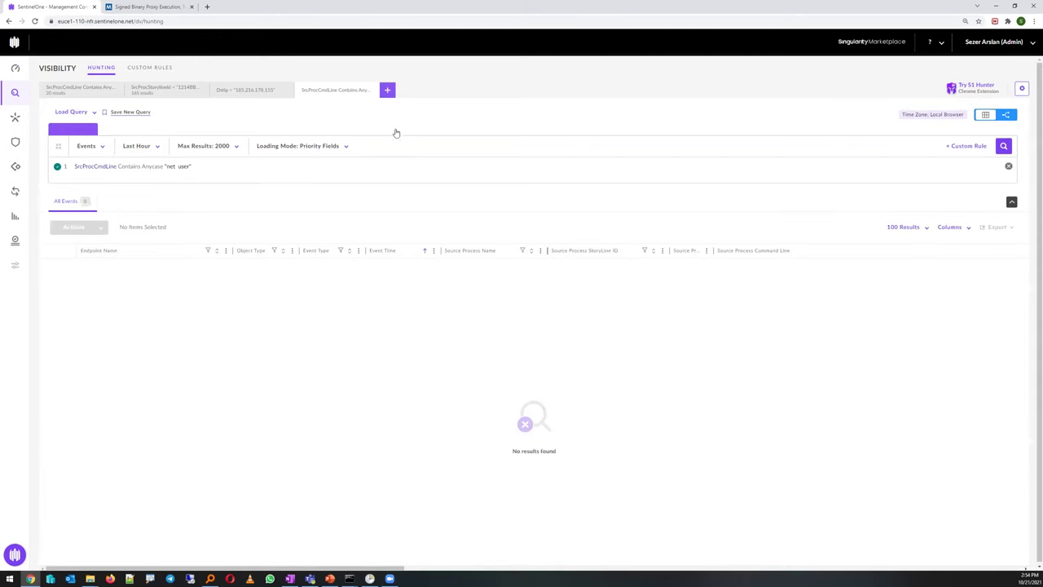
Run a hunt for IndicatorCategory In ("Persistence"), returning 27 results
left_click(202, 173)
type("ind")
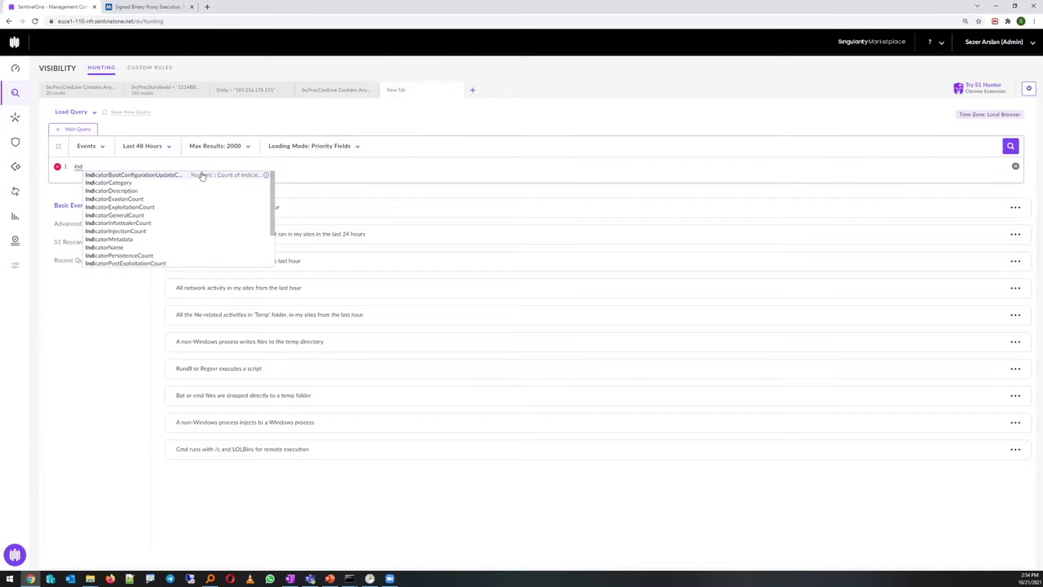
key("Down")
key("Return")
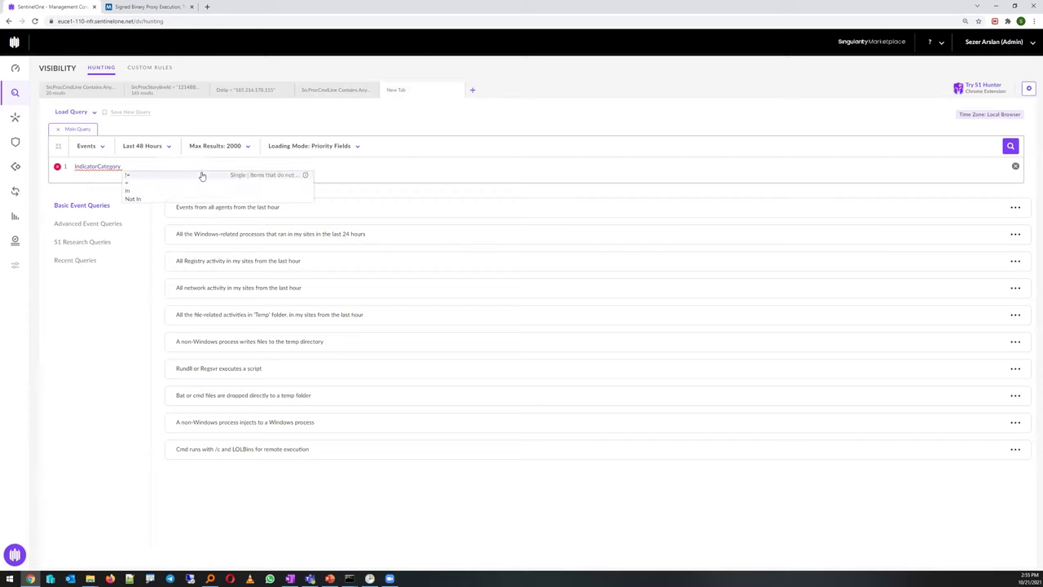
key("Down")
key("Down")
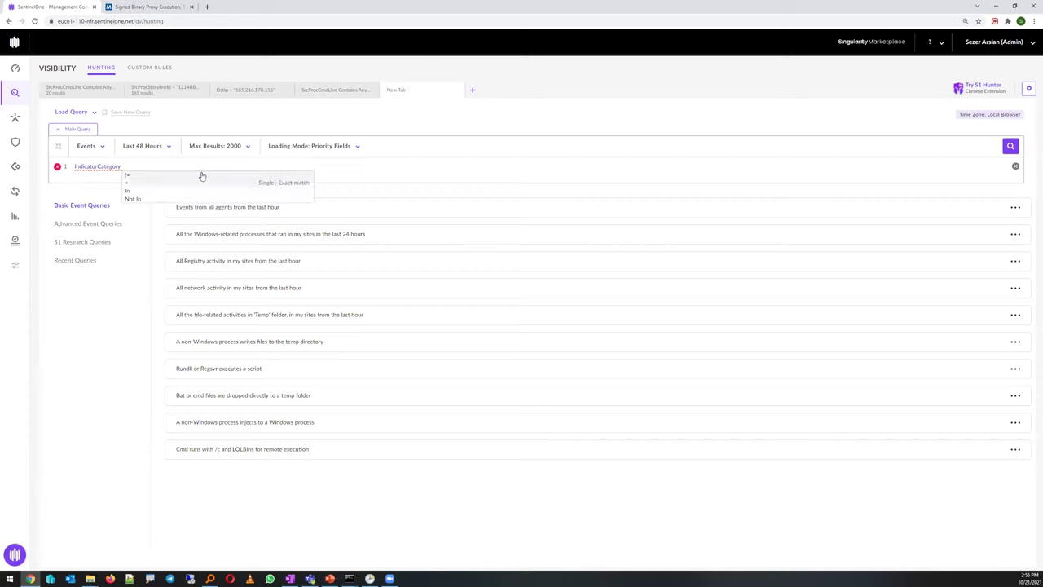
key("Up")
key("Up")
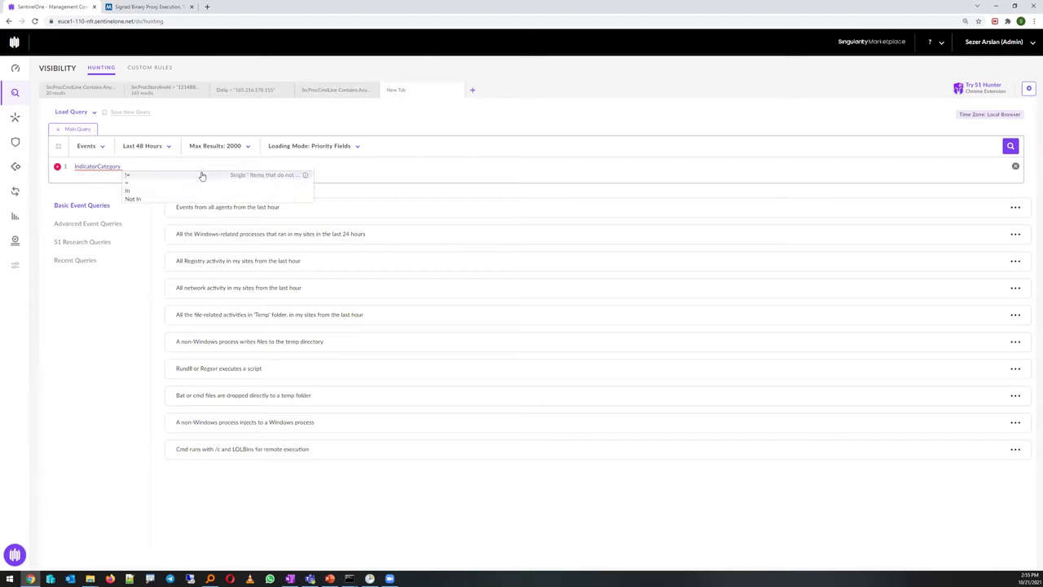
key("Down")
key("Down")
key("Return")
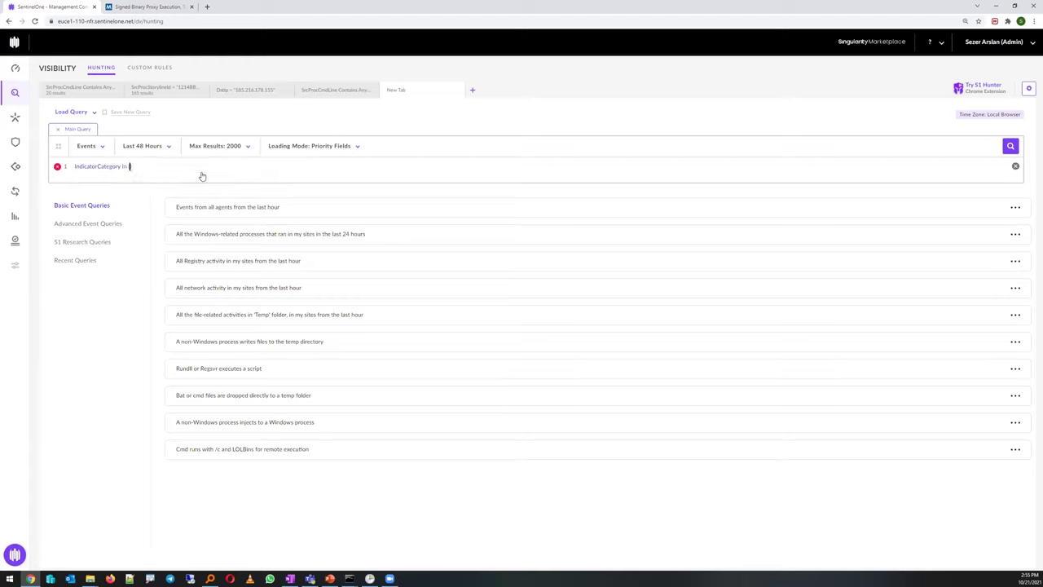
key("Down")
key("Down")
key("Down")
key("Down")
key("Down")
key("Down")
key("Down")
key("Down")
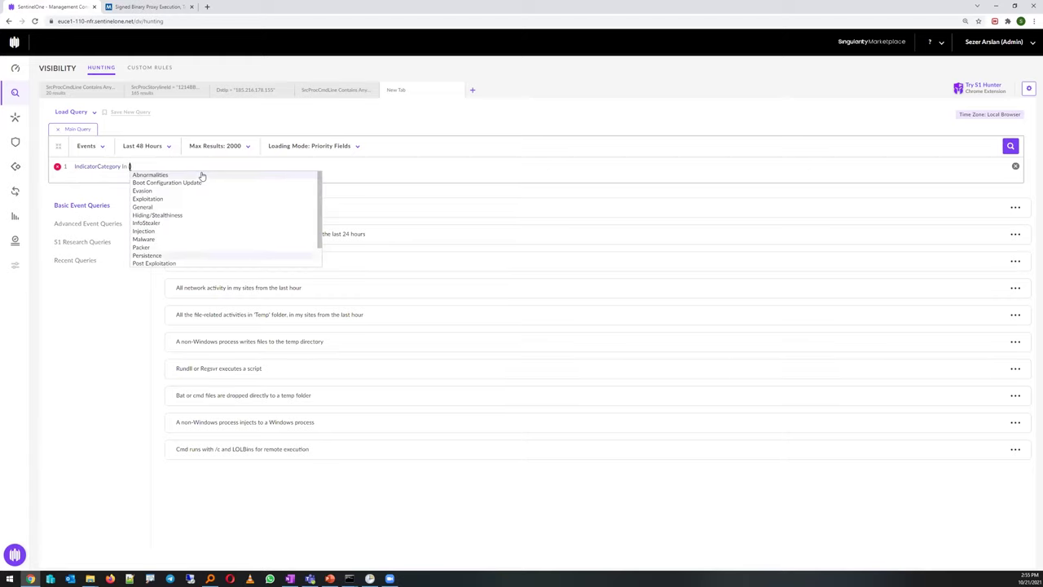
key("Up")
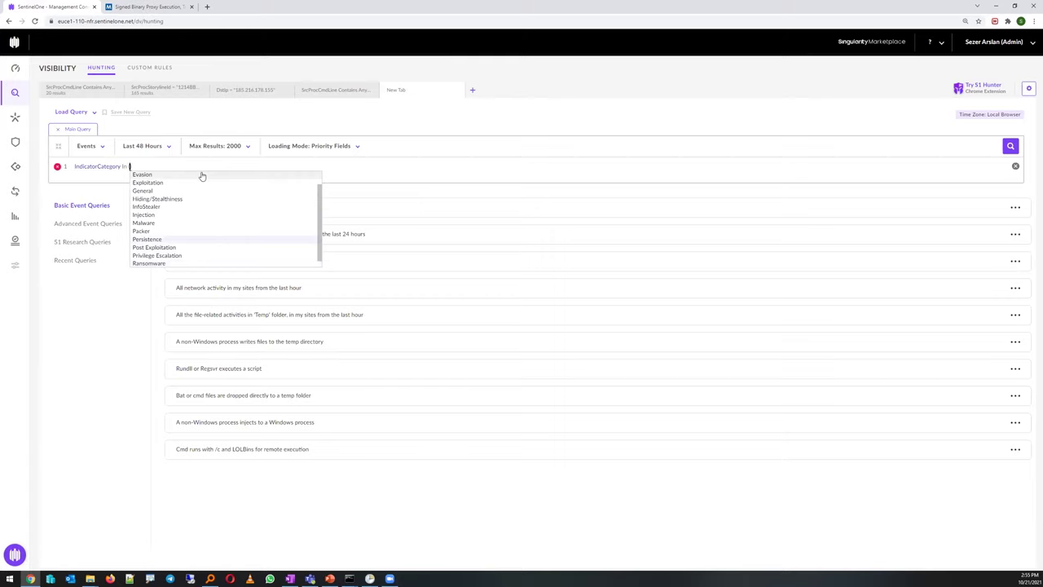
key("Return")
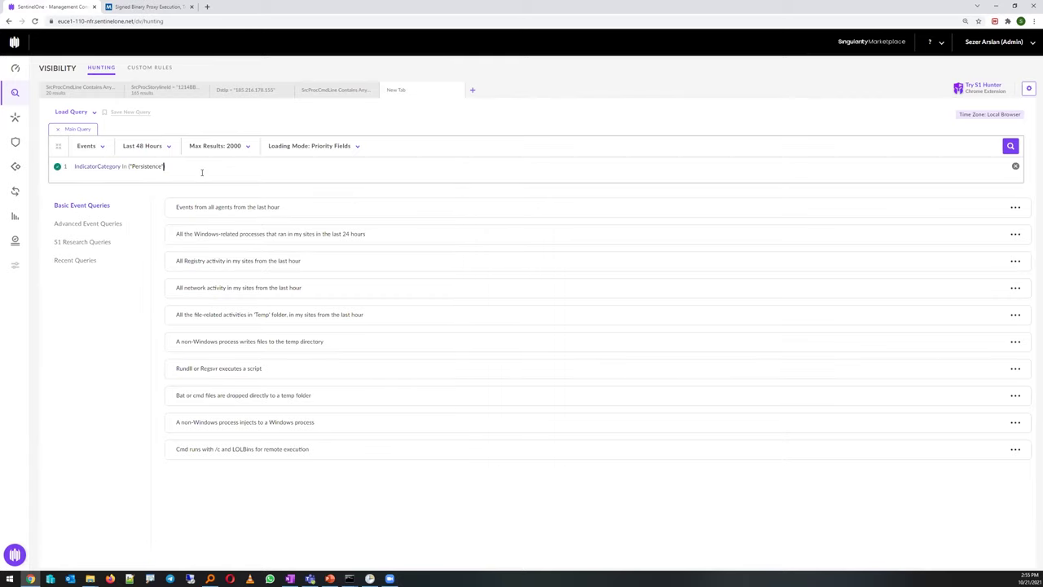
key("Return")
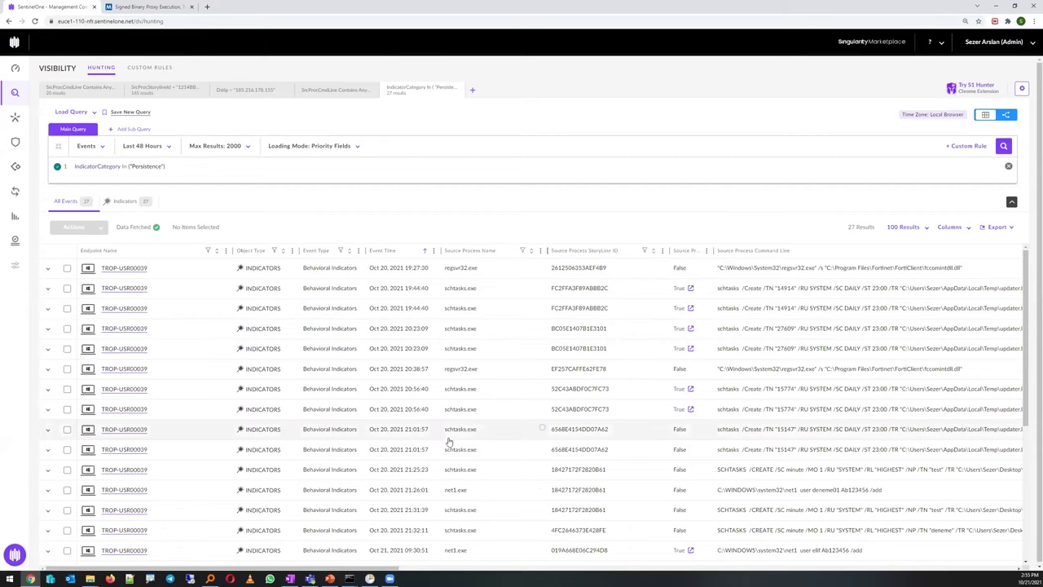
Expand the 21:01:57 schtasks event and select its MITRE technique ID, then start a new tab
left_click(744, 431)
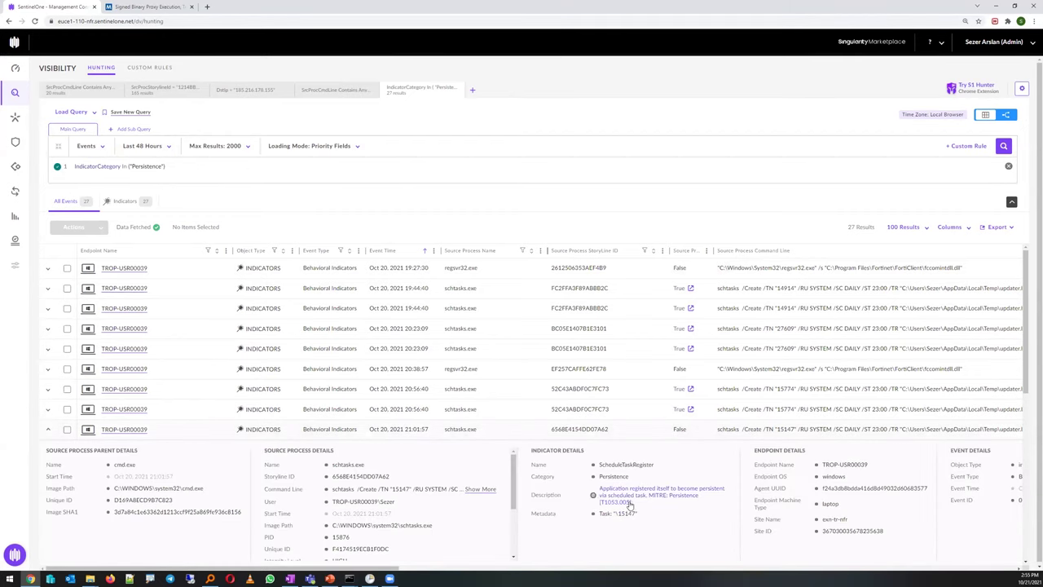
double_click(613, 503)
left_click(472, 90)
Run a hunt for IndicatorDescription Contains Anycase "1053", returning 20 schtasks results
left_click(391, 166)
type("ind")
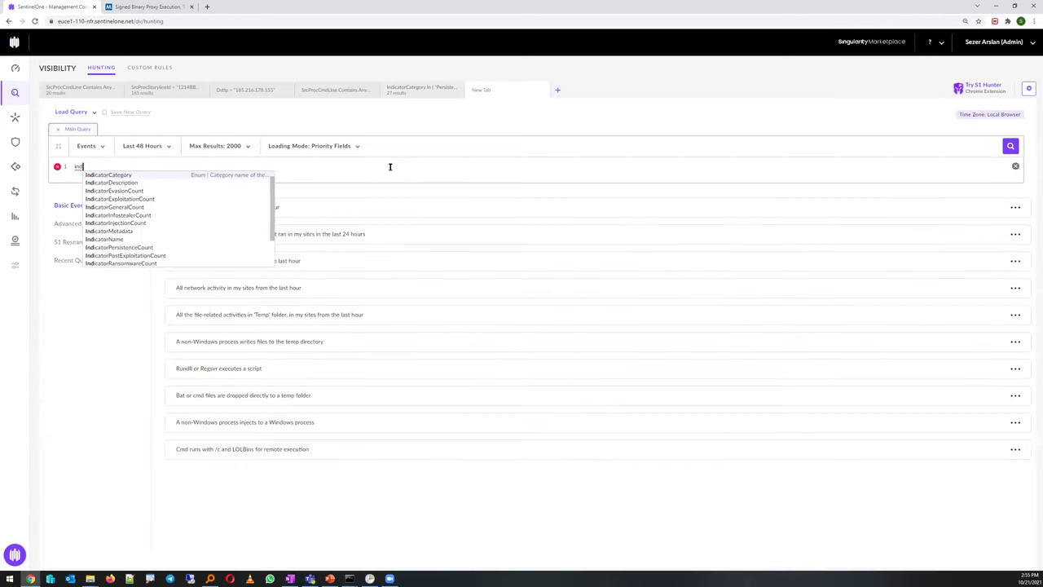
type("i")
key("Down")
key("Return")
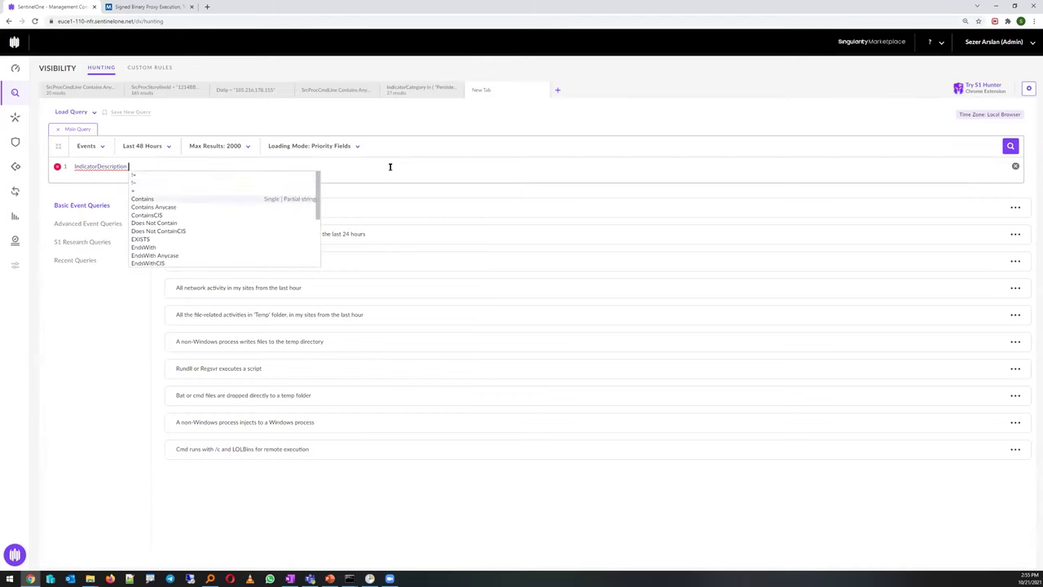
key("Down")
key("Return")
type("\"1053.")
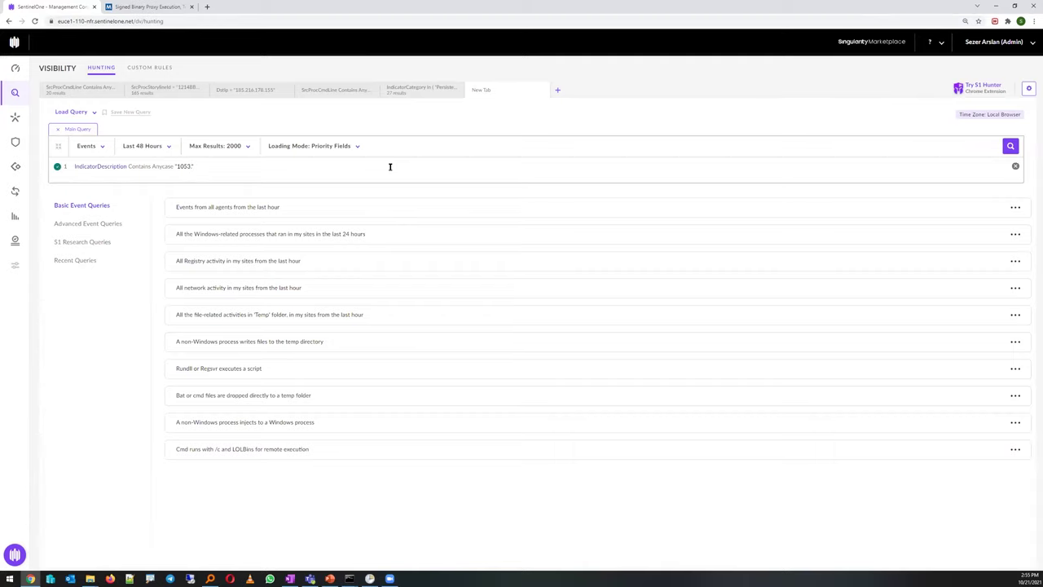
key("Return")
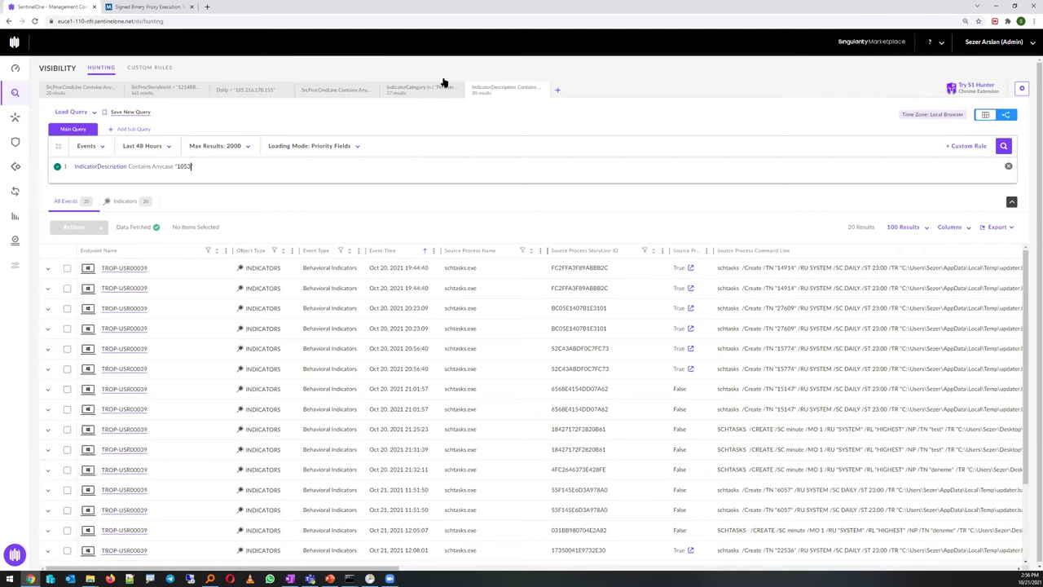
Switch between the Persistence and IndicatorDescription tabs, ending on the net user query tab
left_click(417, 90)
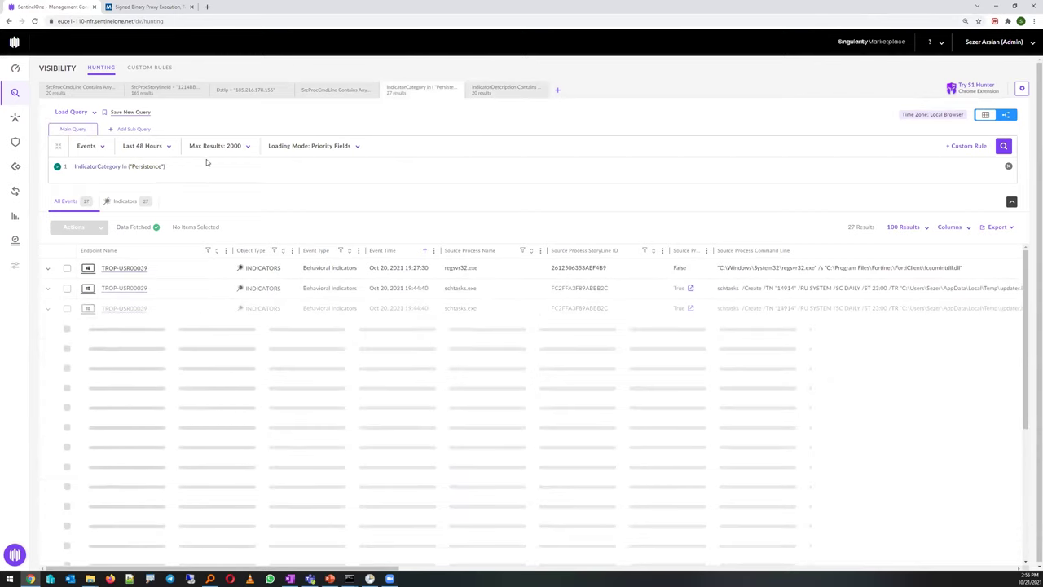
left_click(509, 91)
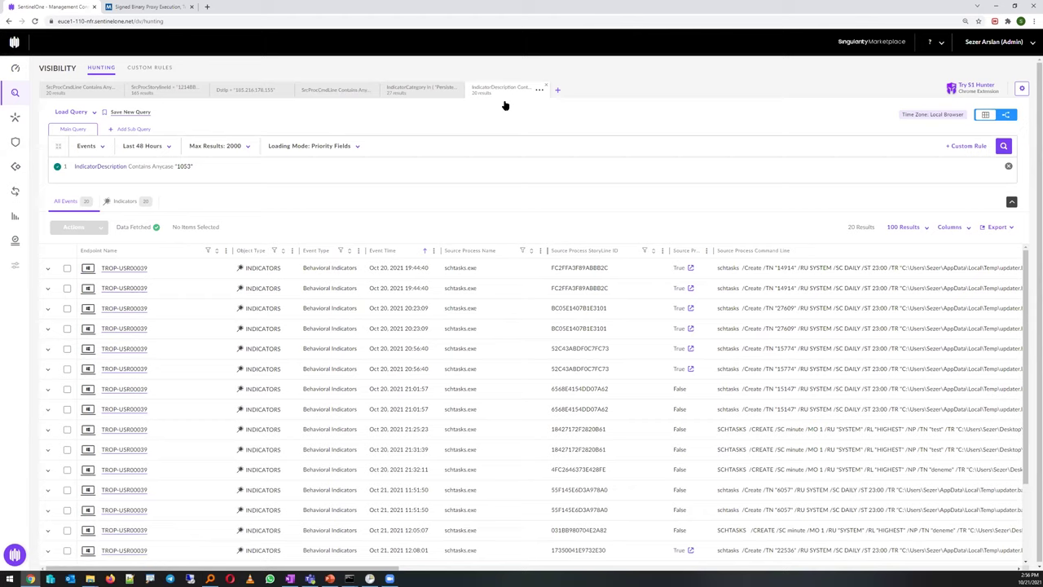
left_click(409, 98)
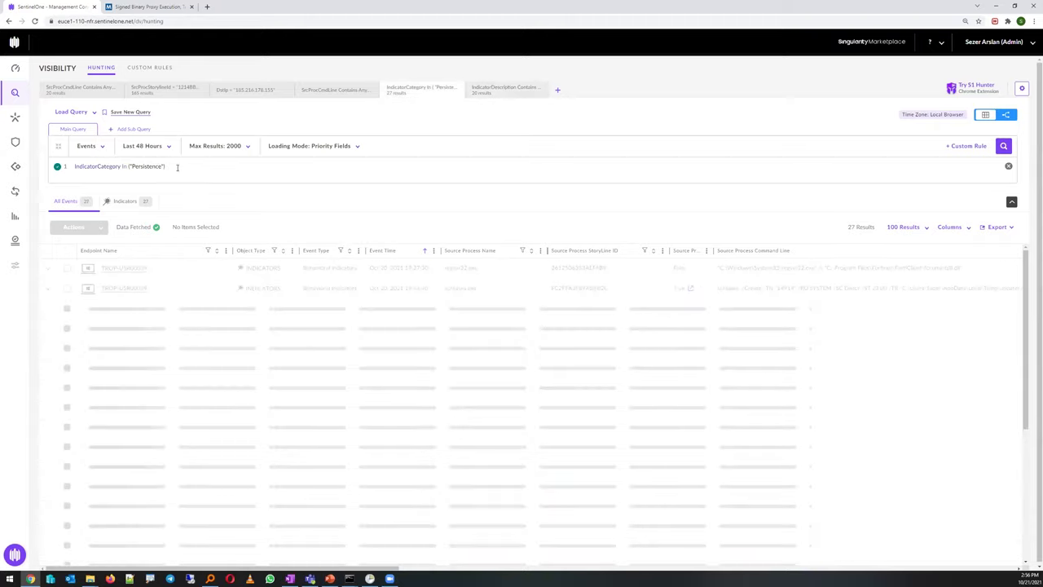
left_click(340, 93)
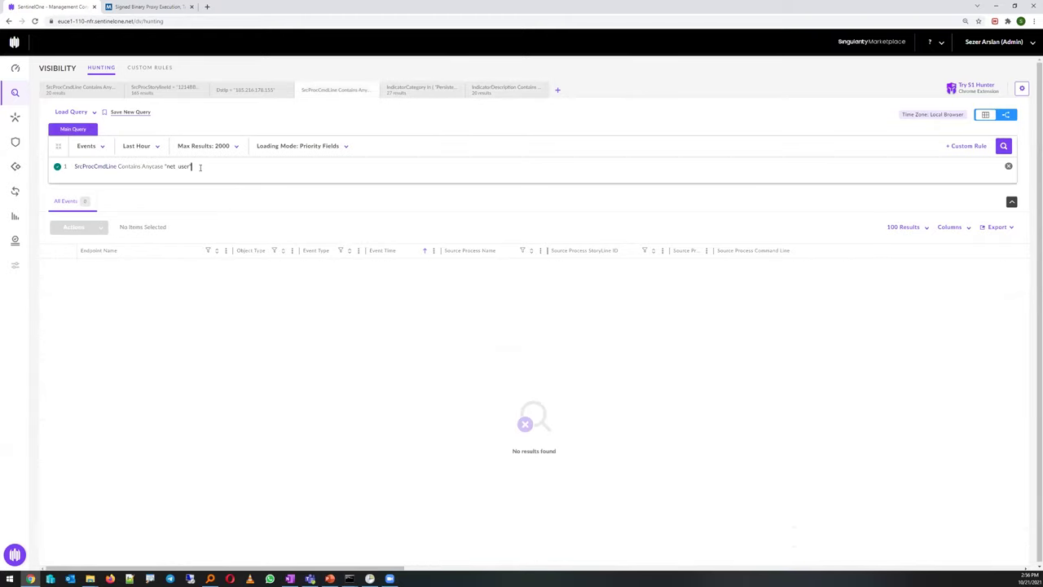
Run the net user hunt and expand the single net.exe event to review its command lines
key("Return")
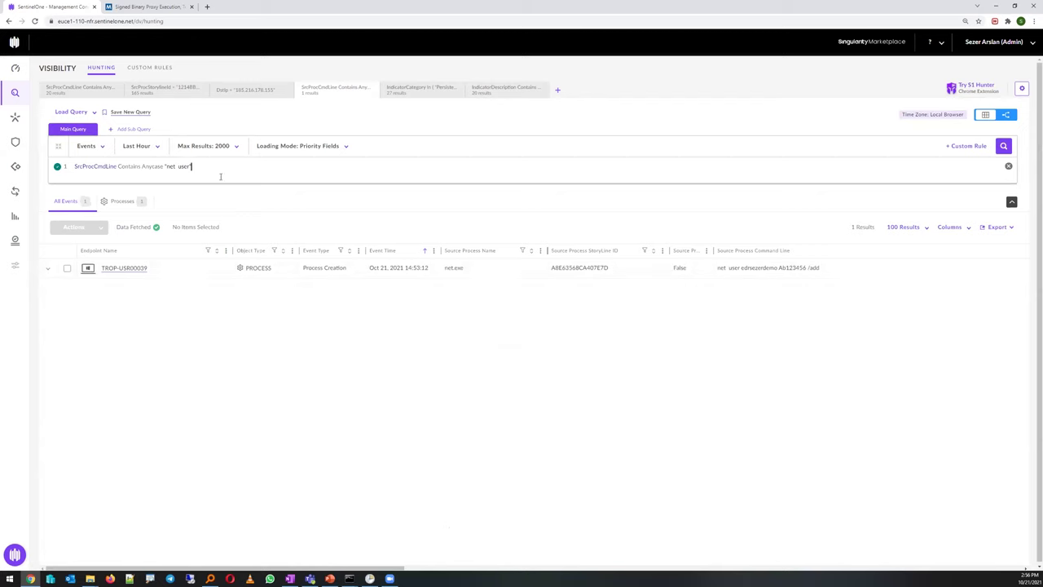
left_click(462, 270)
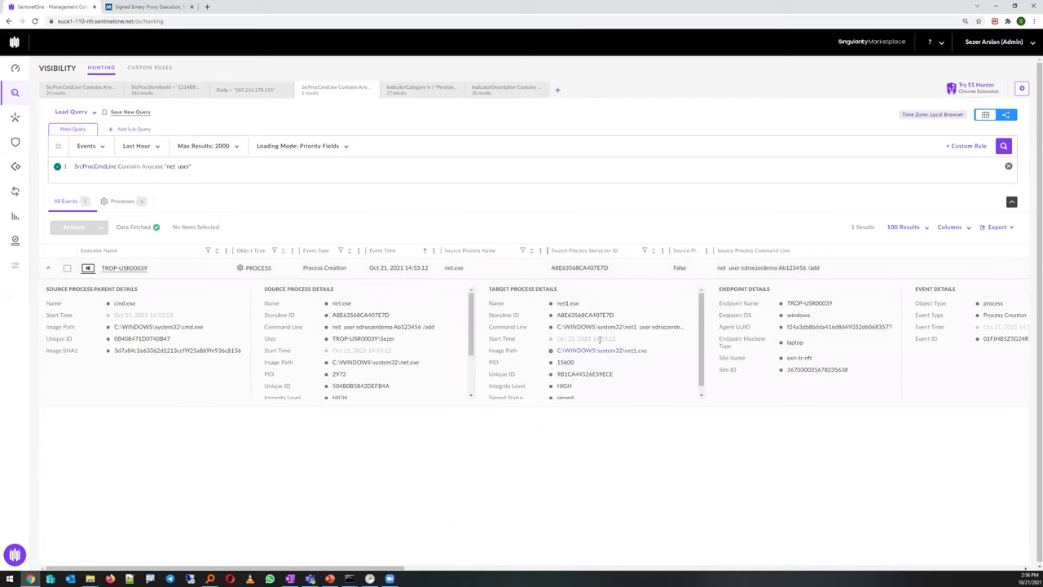
left_click(643, 328)
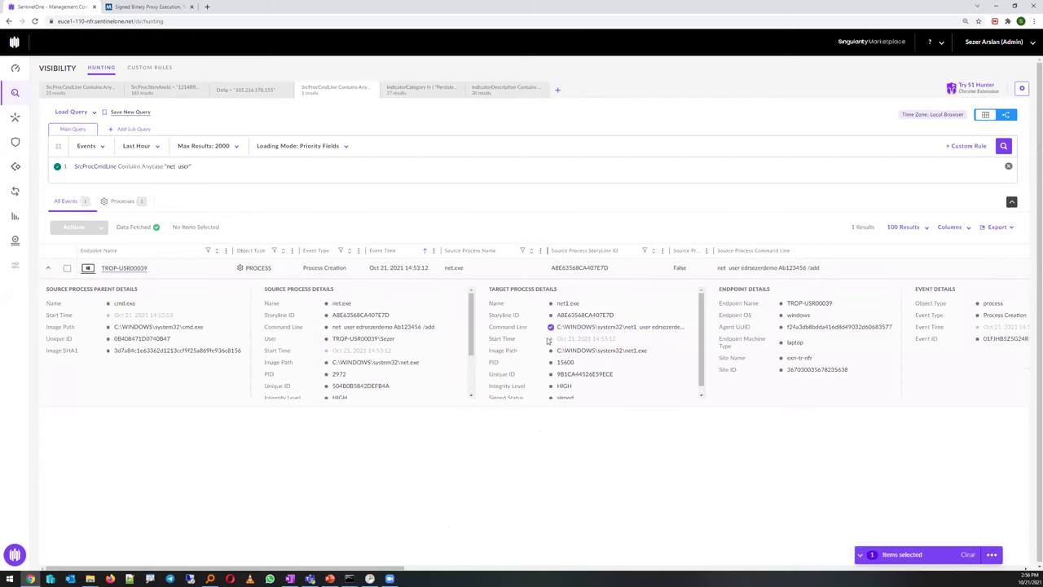
left_click(603, 329)
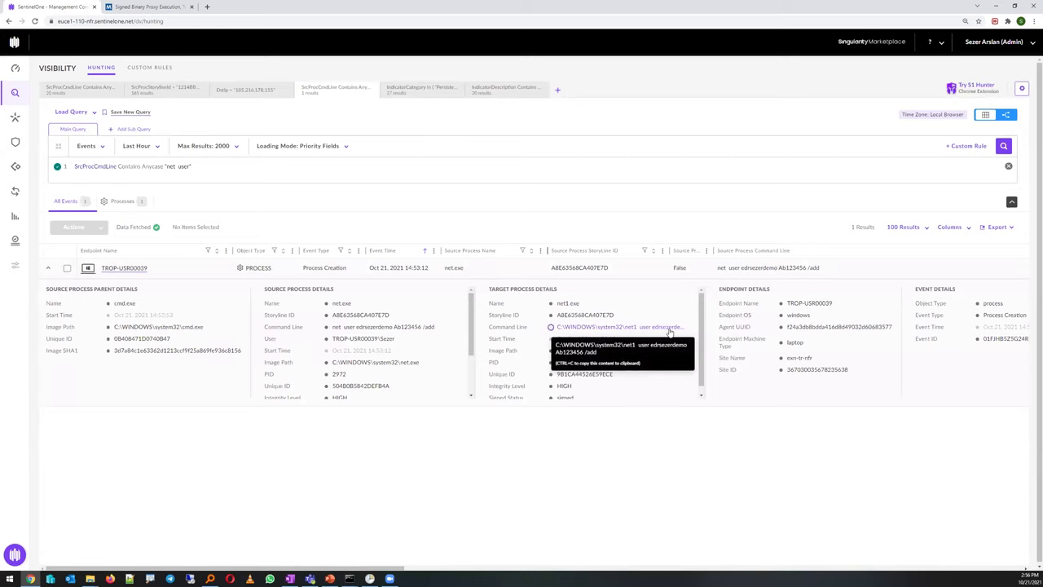
mouse_move(434, 328)
left_mouse_down()
mouse_move(333, 330)
mouse_move(436, 326)
left_mouse_up()
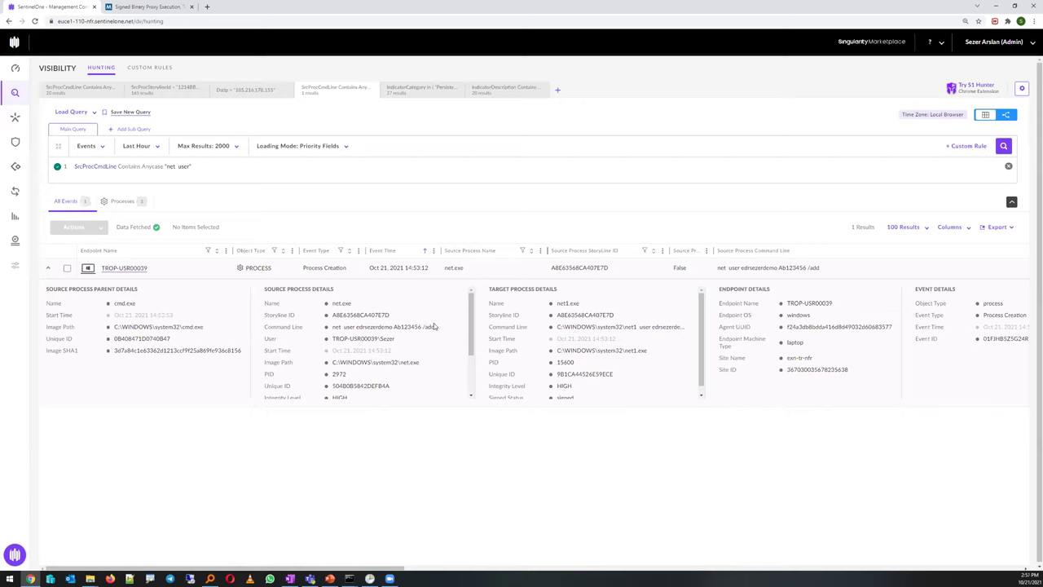
left_click(208, 165)
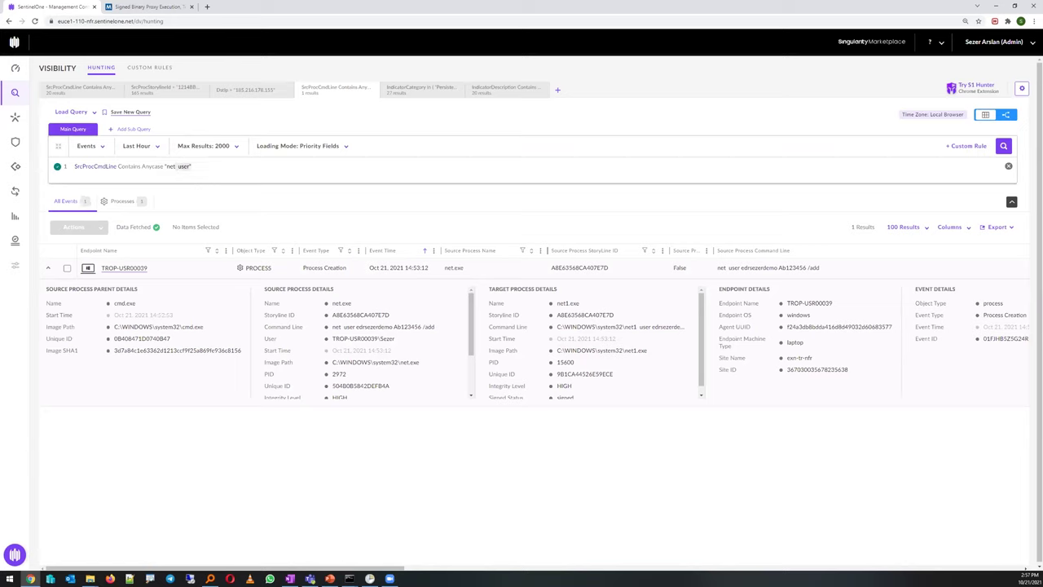
Replace the condition with a pasted SrcProcCmdLine RegExp for net user /add and rerun it
key("alt+Tab")
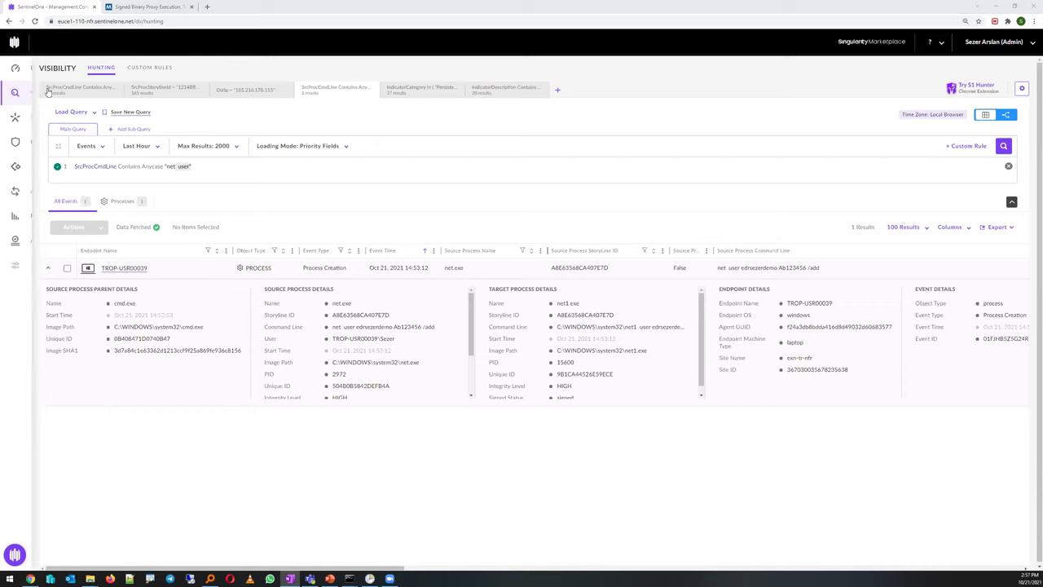
key("alt+Tab")
mouse_move(23, 169)
key("ctrl+a")
type("SrcProcCmdLine RegExp \"net\\s+user(?:(?!\\s+/add)(?:.|\\n))*\\s+/add\"")
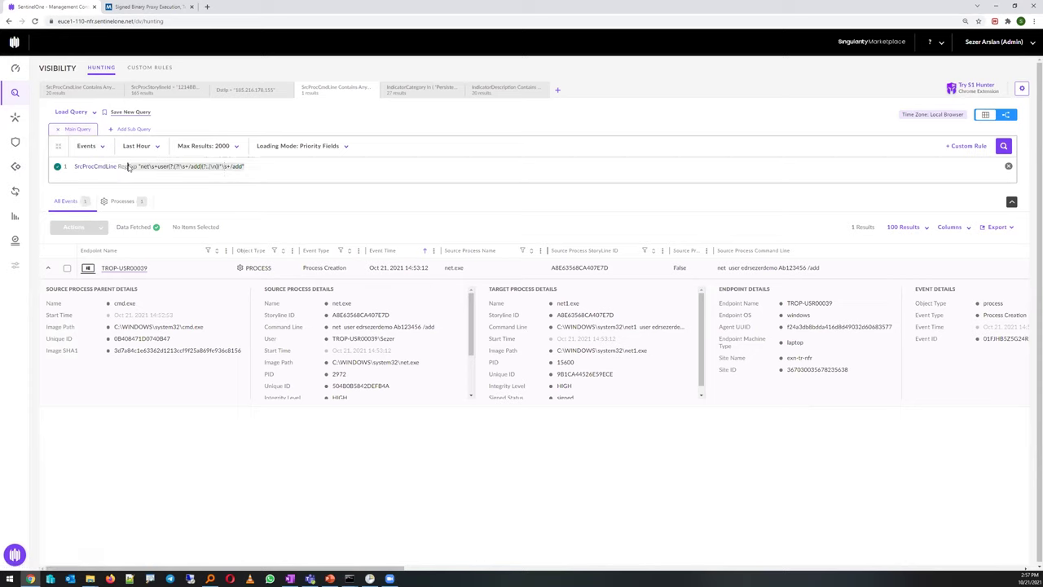
key("Return")
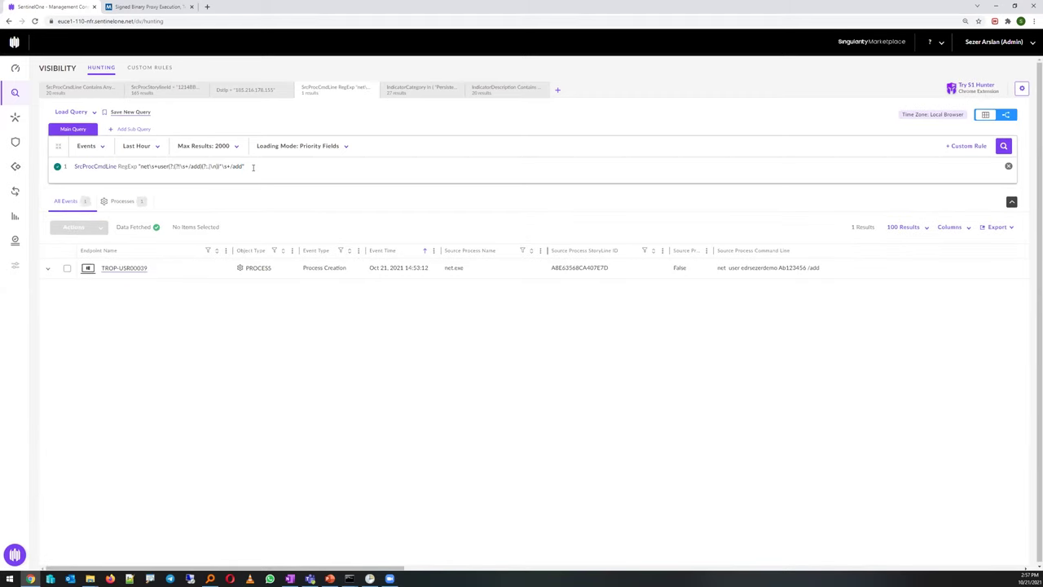
left_click(132, 112)
Draft a watch list named 'test' with notifications on, discard it, and open a new hunting tab
left_click_drag(497, 72, 418, 72)
left_click(502, 71)
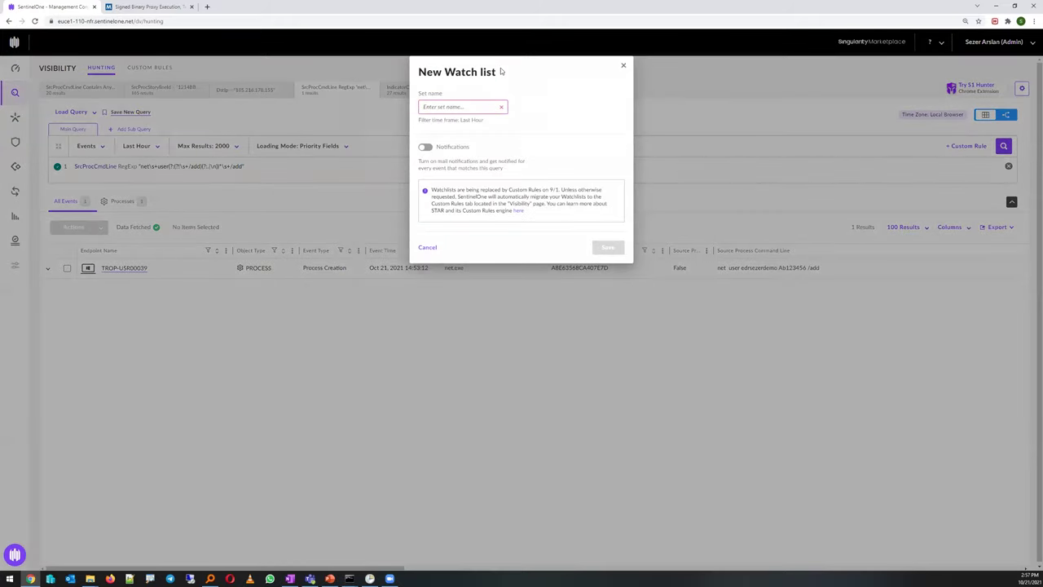
type("test")
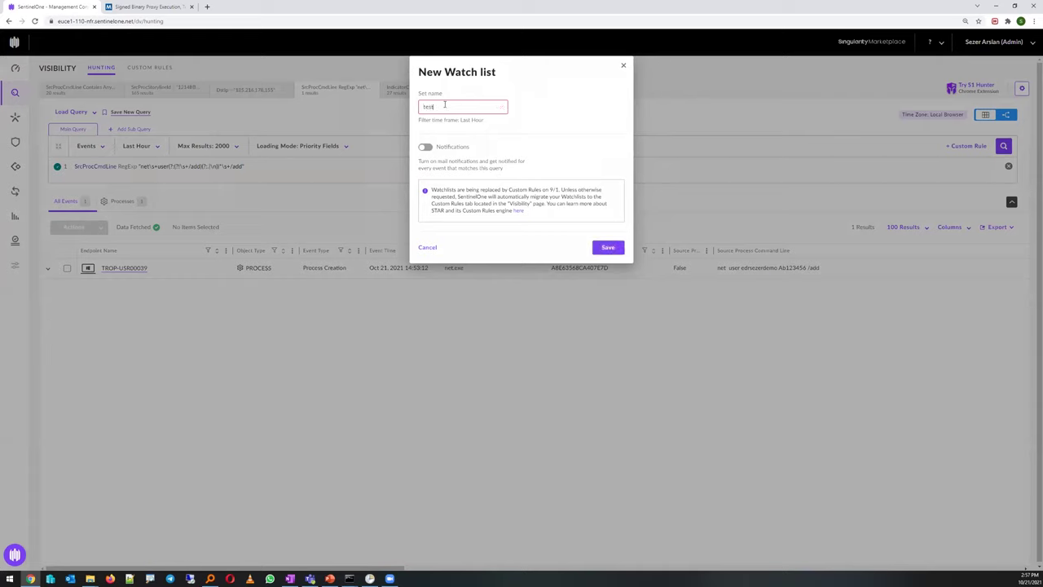
left_click(425, 147)
left_click(473, 189)
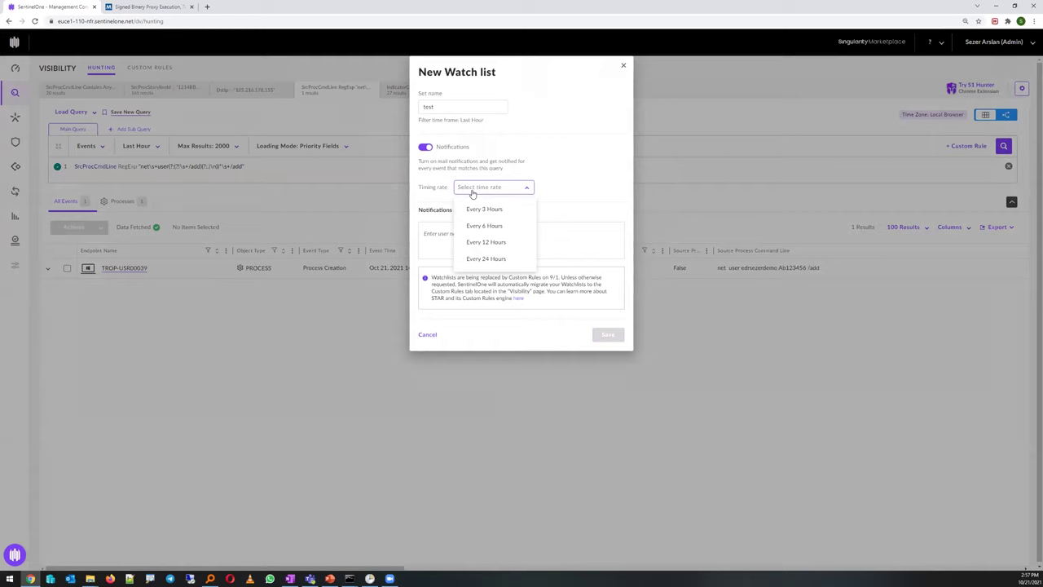
left_click(622, 68)
left_click(560, 90)
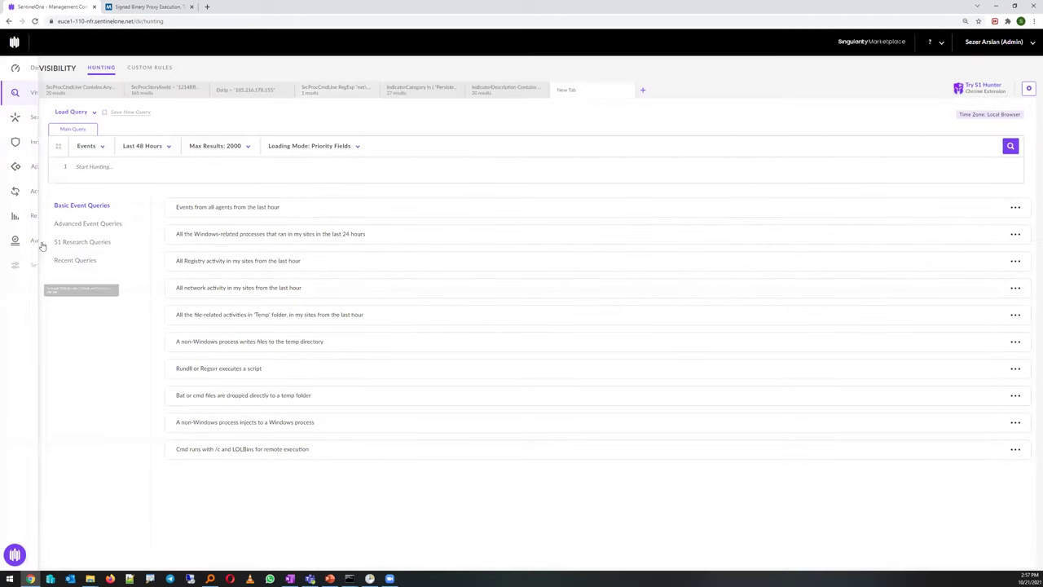
Load the advanced query 'Suspicious Powershell with base64 in the commandline', returning 4 powershell.exe events
left_click(99, 224)
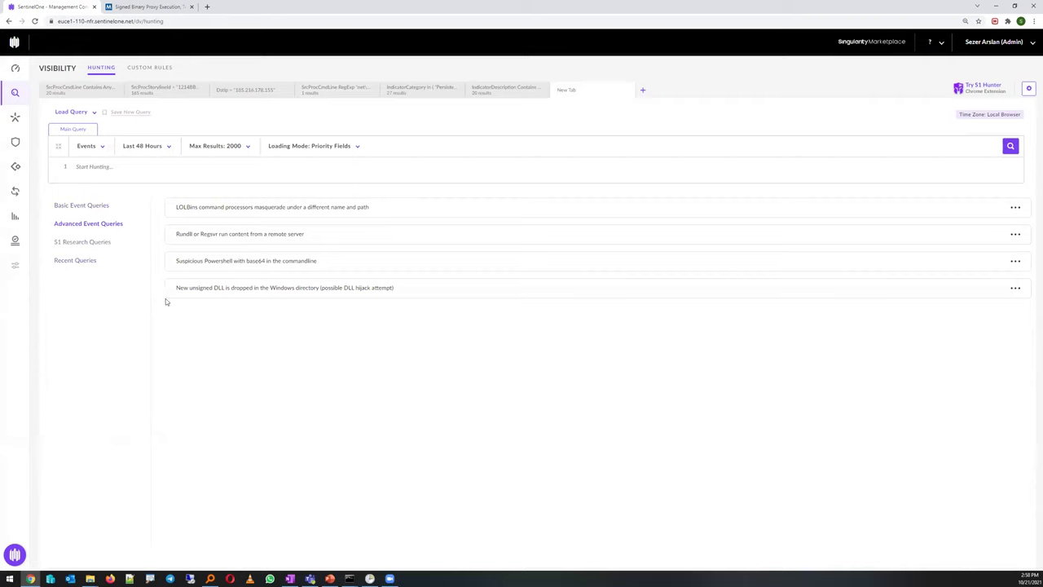
left_click(203, 261)
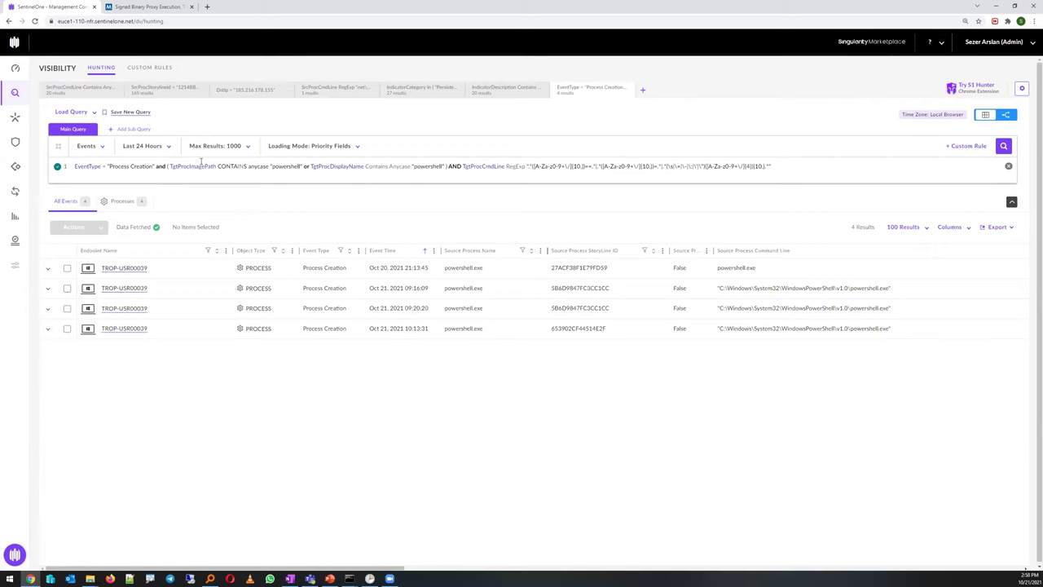
Expand the 21:13:45 PowerShell event and show its full -w hidden -enc target command line
left_click(461, 268)
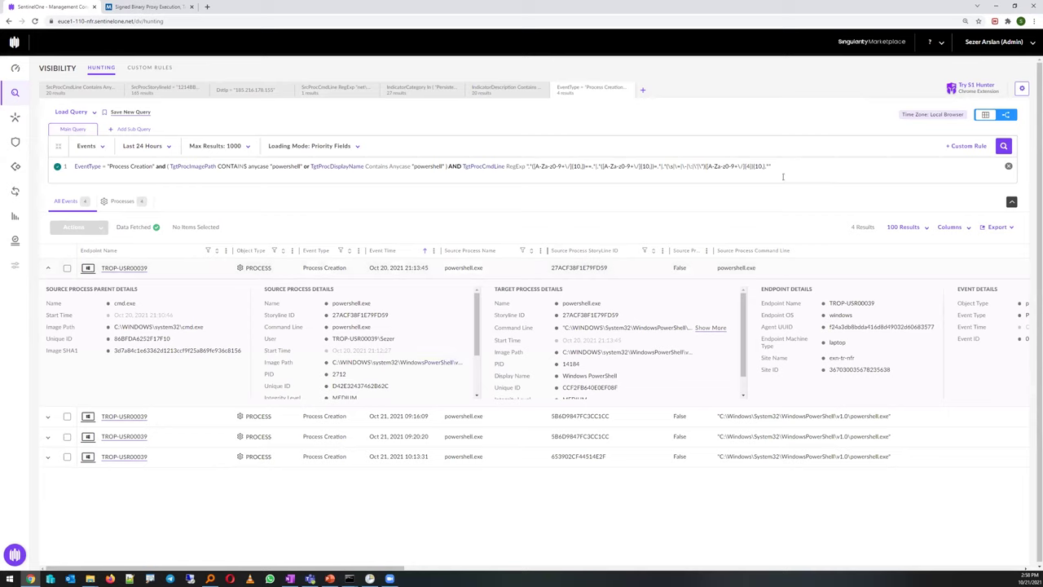
left_click_drag(763, 166, 531, 166)
key("End")
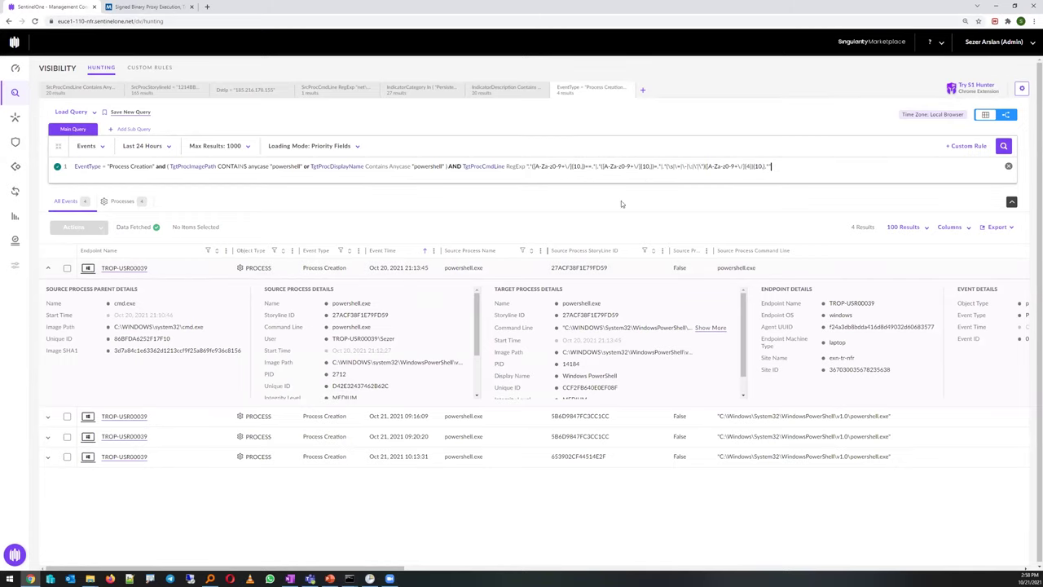
left_click(707, 328)
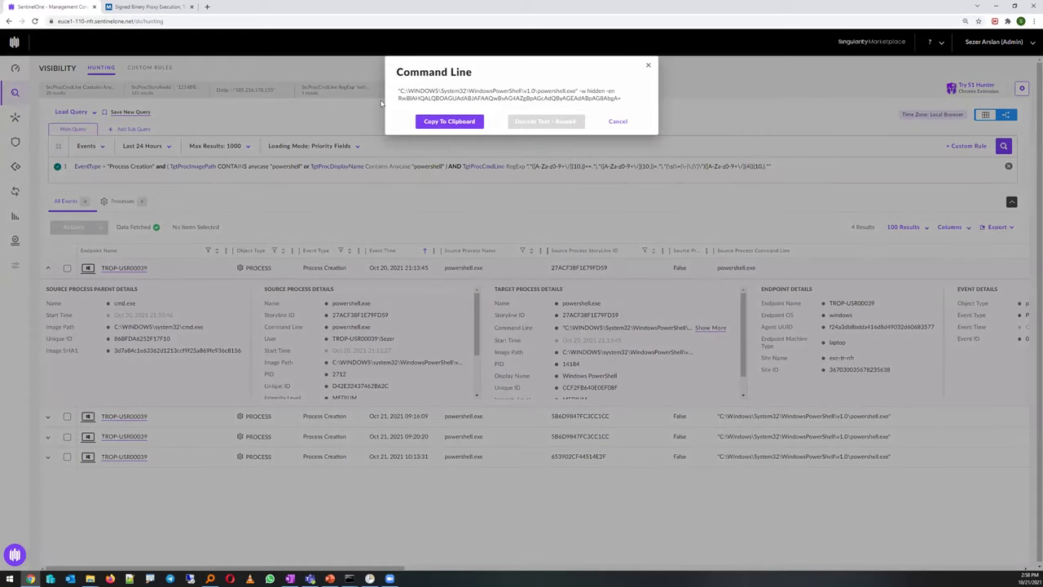
Decode the base64 argument to reveal Get-NetIPConfiguration, then close the Command Line dialog
left_click_drag(397, 90, 621, 103)
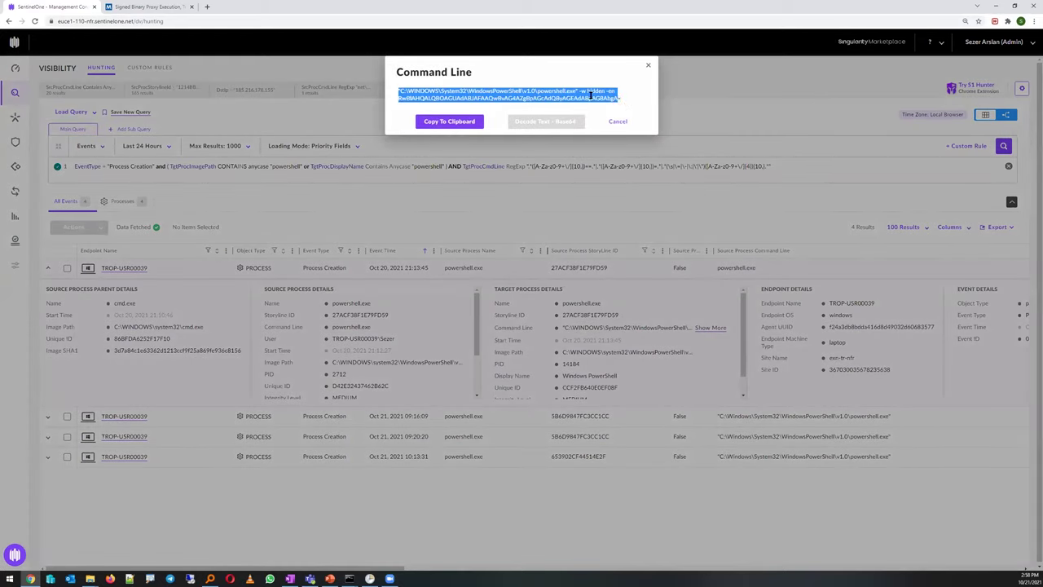
left_click(590, 96)
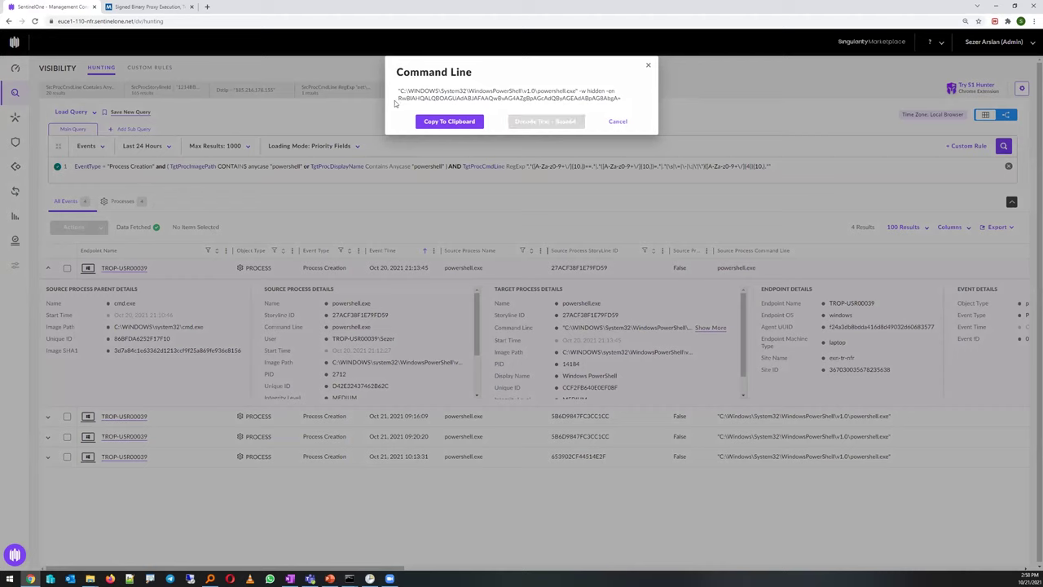
left_click_drag(399, 98, 623, 99)
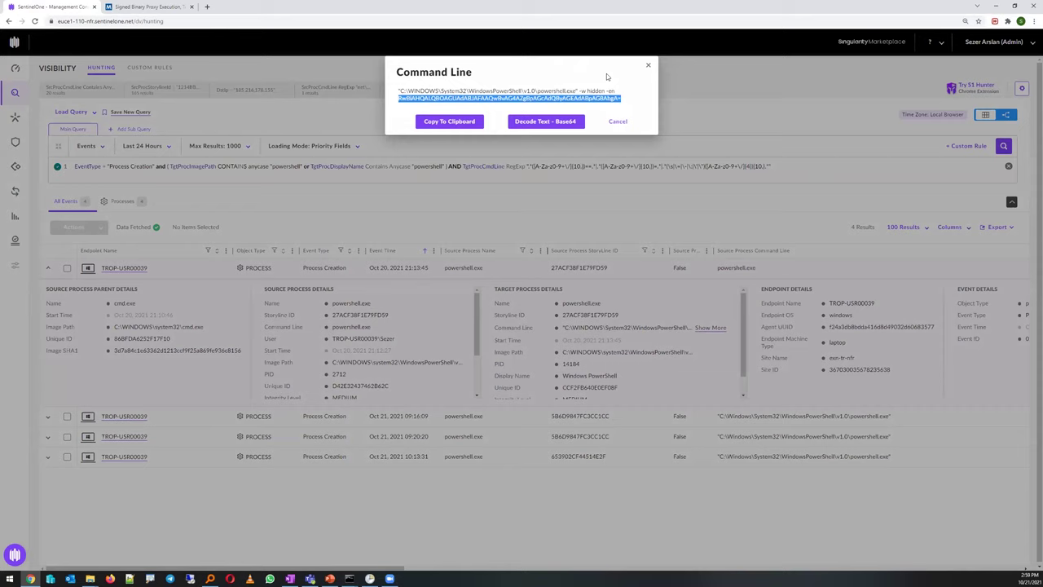
left_click(528, 122)
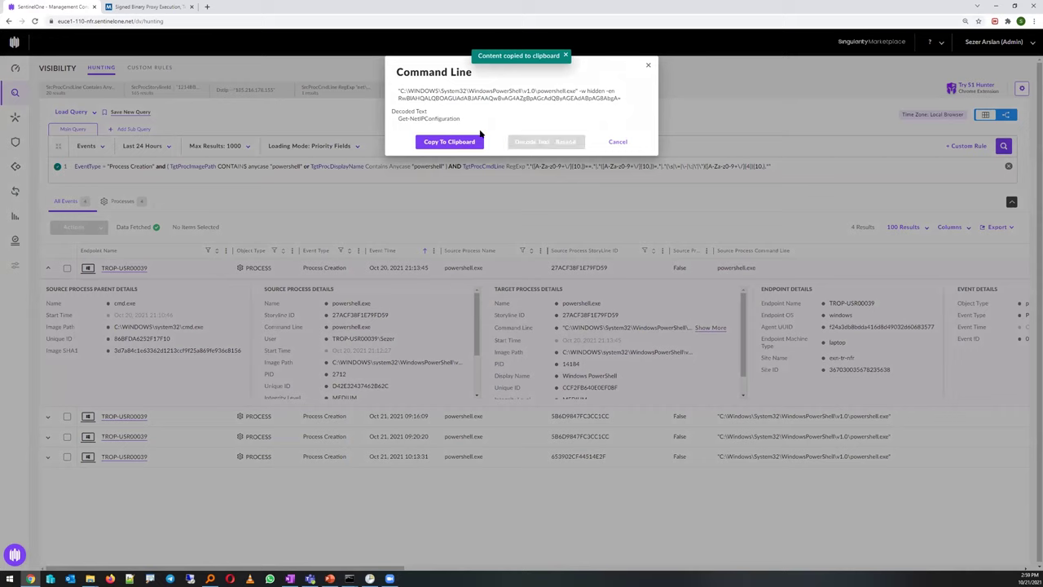
left_click_drag(462, 119, 398, 119)
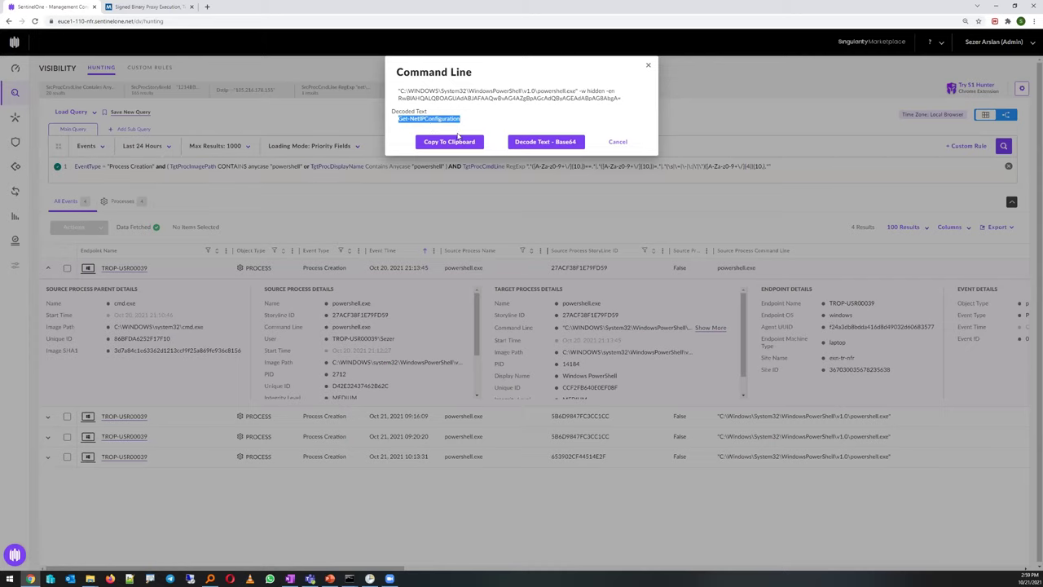
left_click(293, 197)
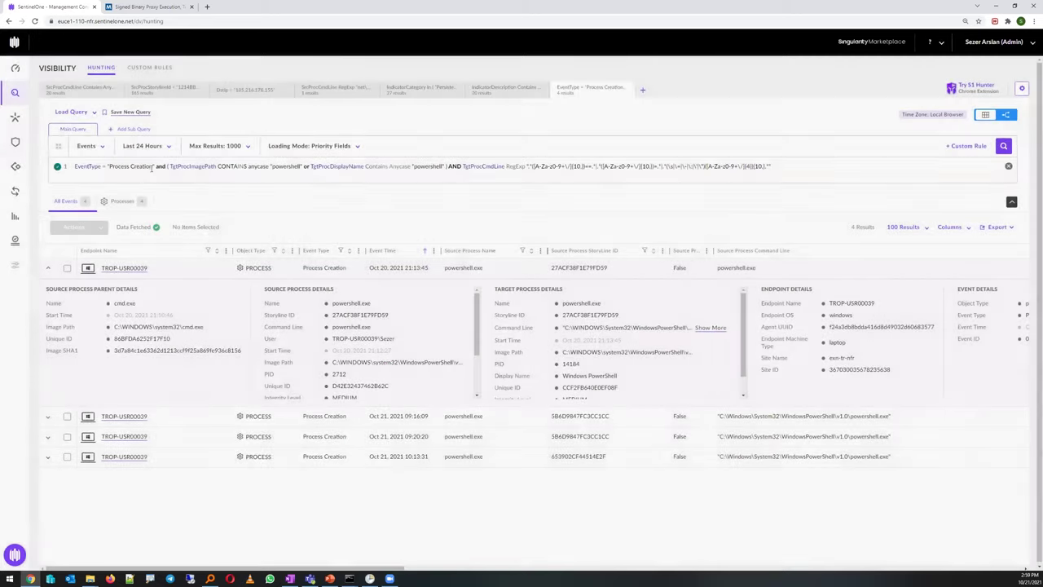
left_click(126, 115)
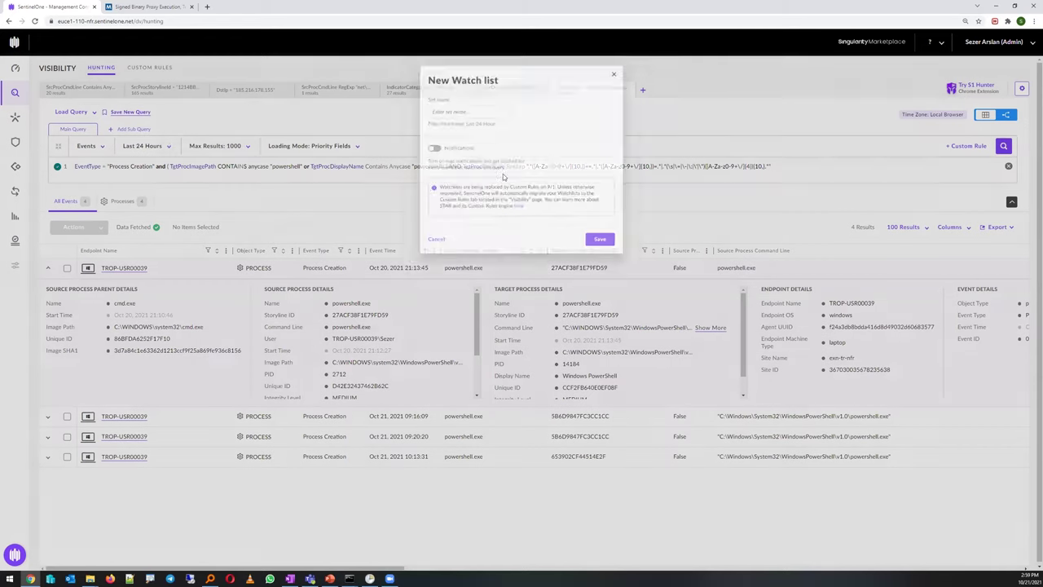
left_click_drag(454, 72, 498, 71)
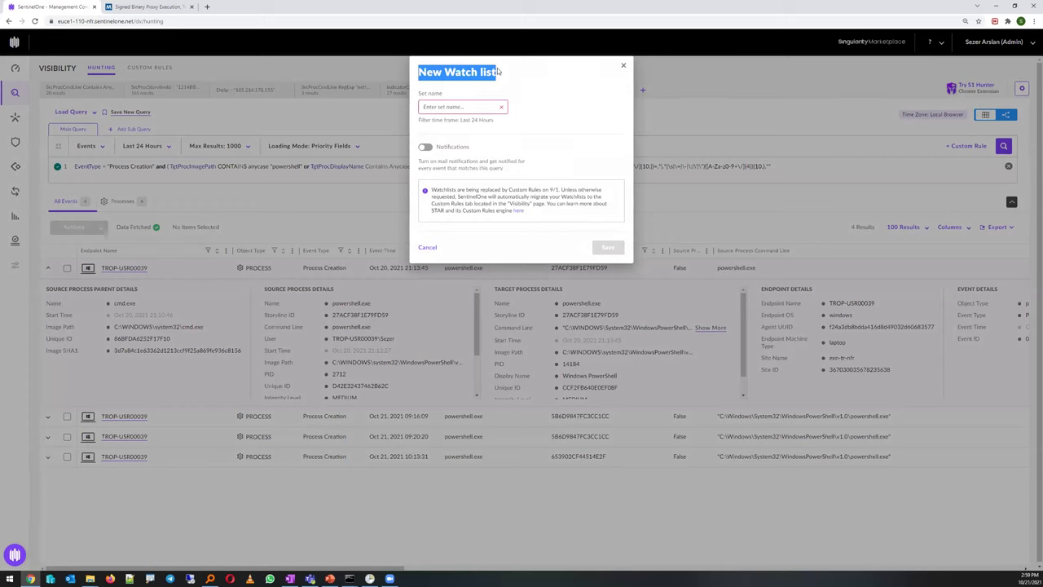
left_click(623, 65)
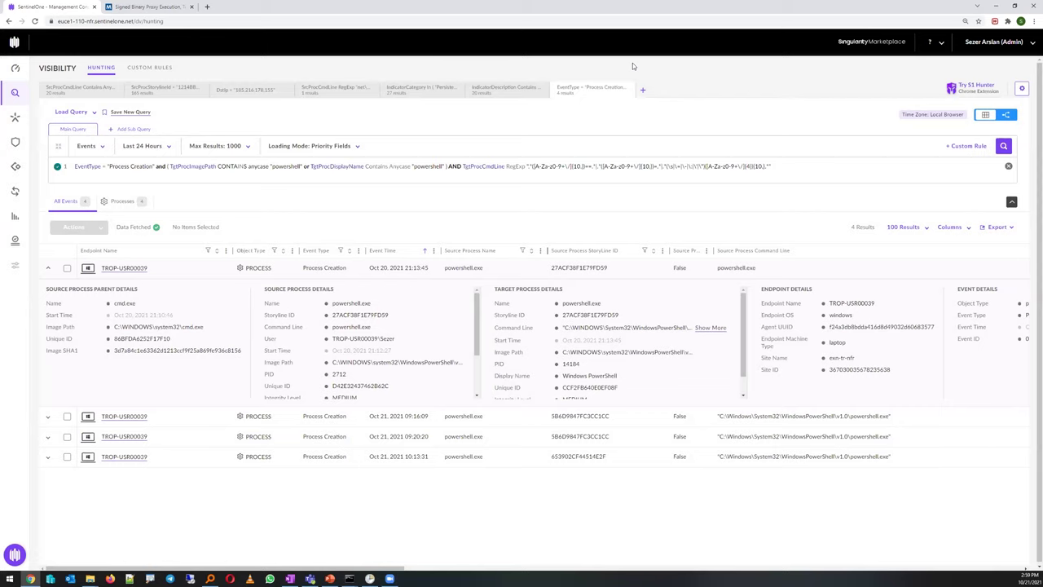
Filter the storyline 1214BB799C4474DA hunt to DNS events and expand the ping deneme.com lookup
left_click(82, 89)
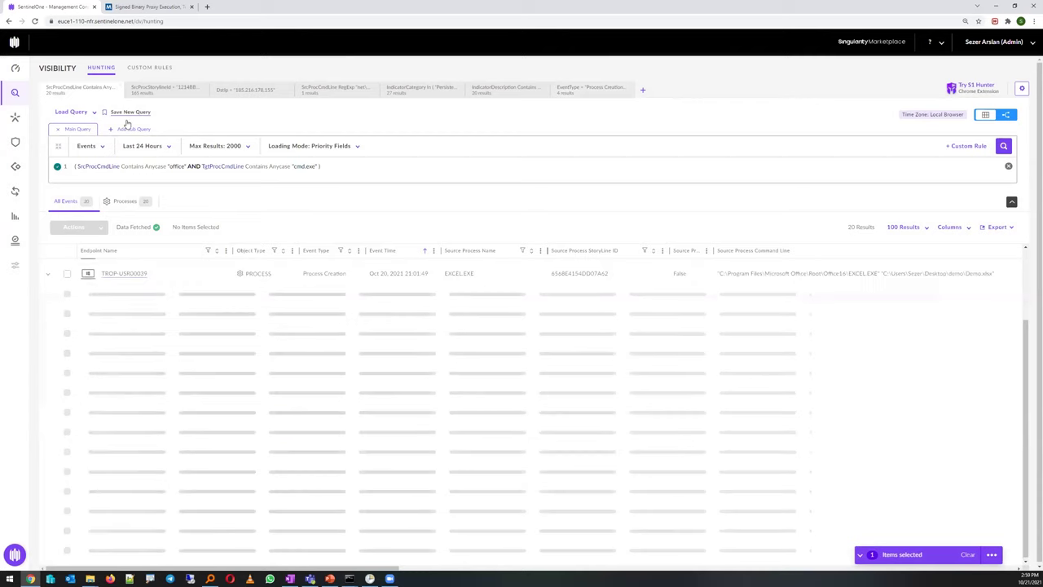
left_click(153, 90)
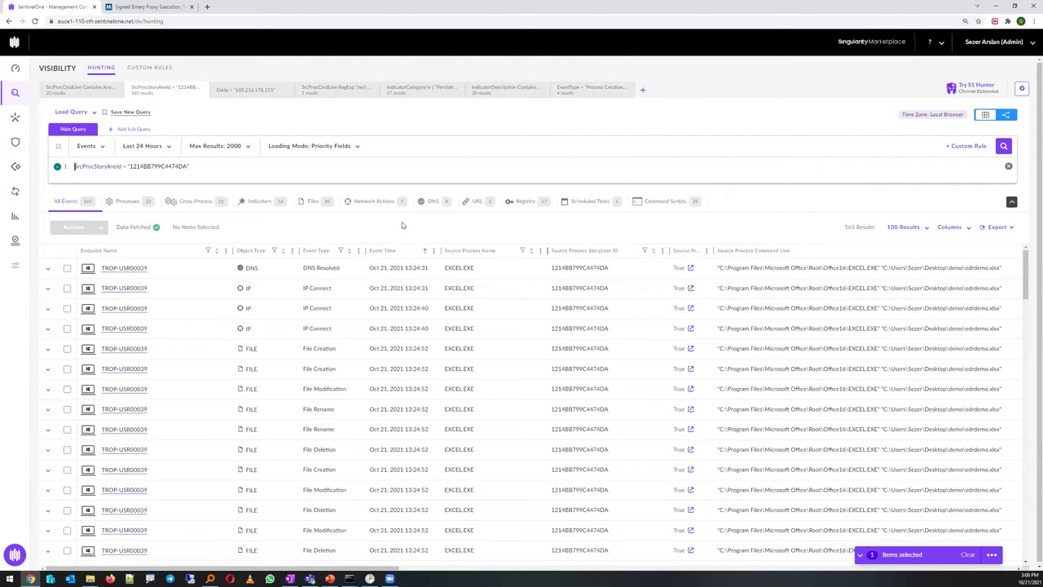
left_click(432, 201)
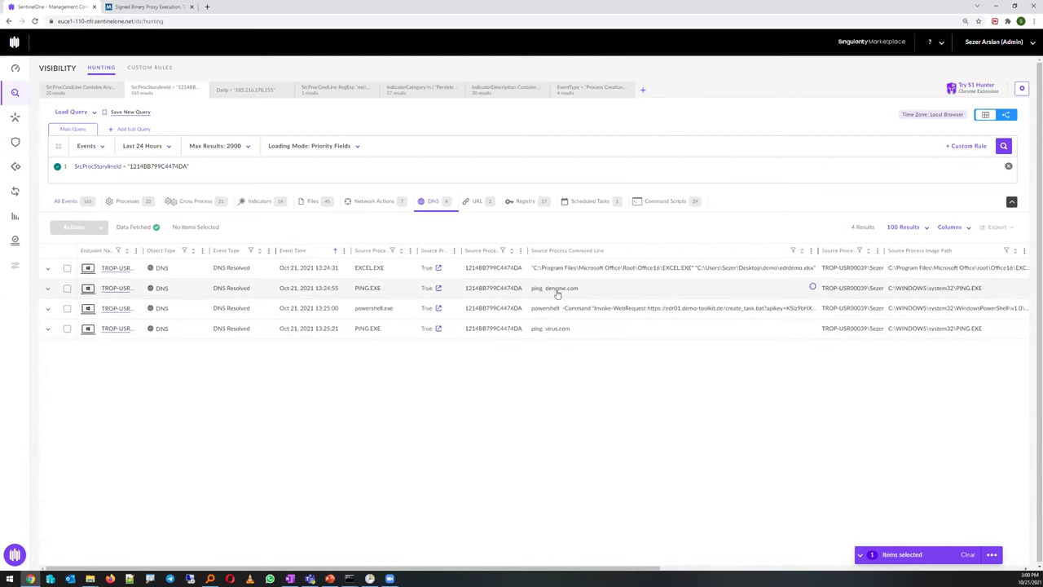
left_click(554, 288)
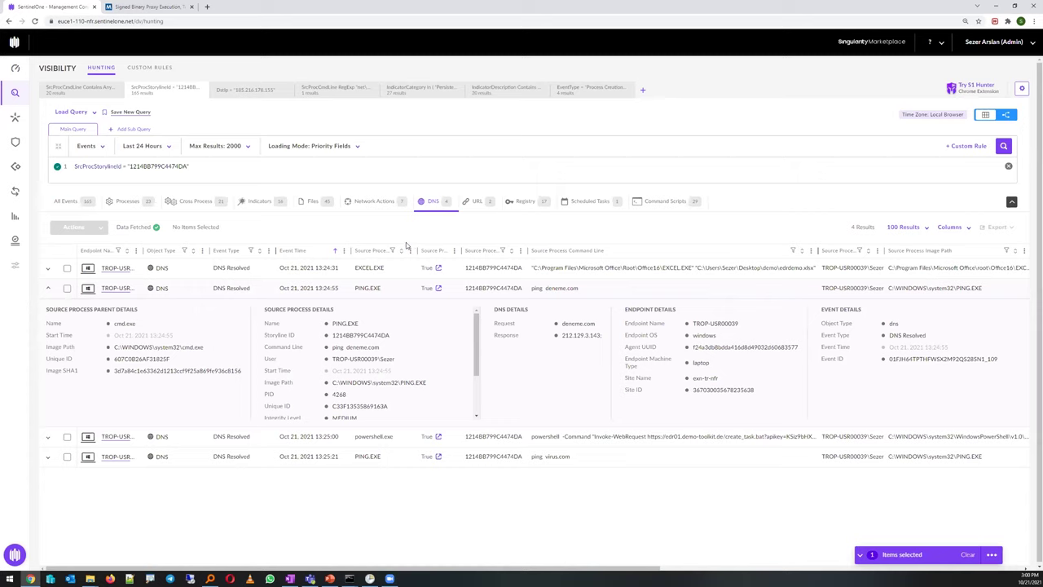
left_click_drag(393, 335, 330, 342)
Show the storyline's 16 behavioral indicators, select the query text, and pick the first whoami indicator
left_click(259, 202)
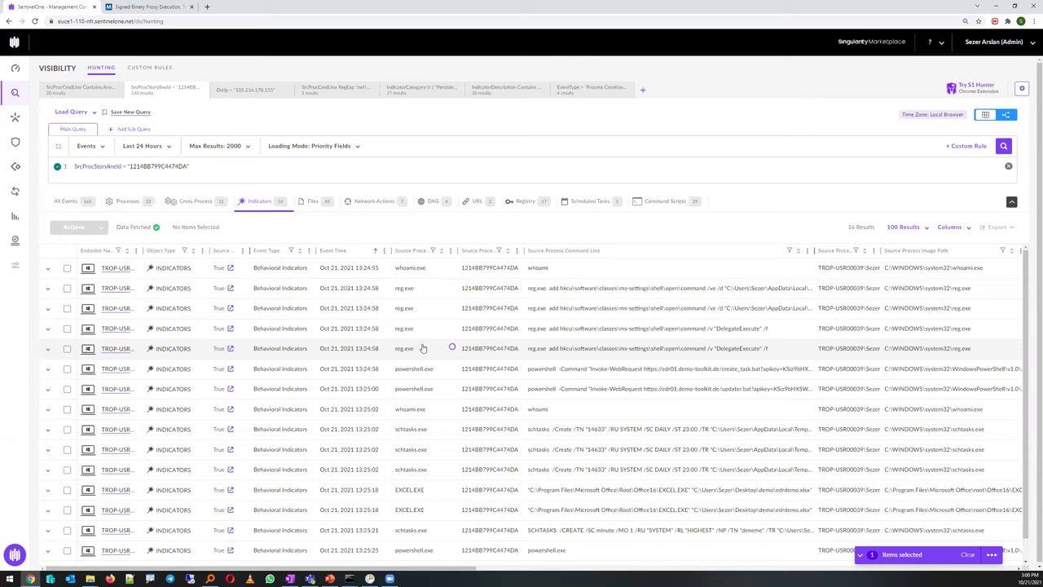
left_click_drag(192, 167, 73, 167)
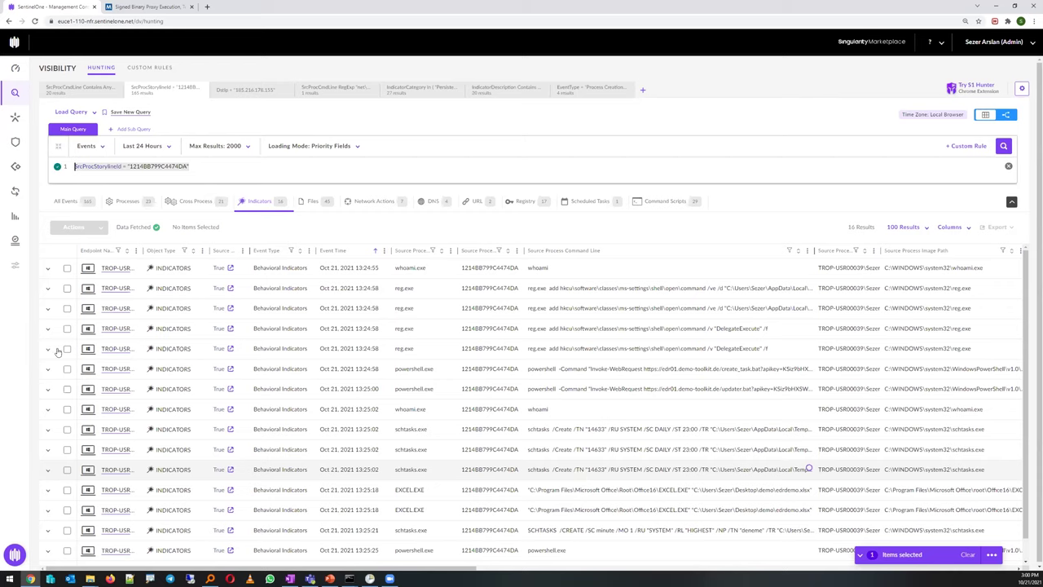
left_click(67, 267)
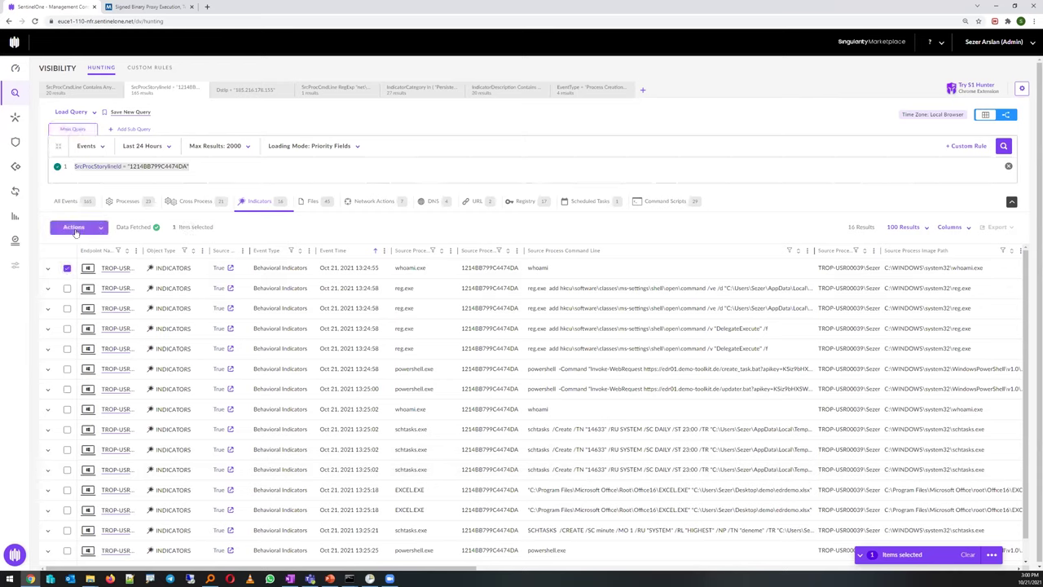
Inspect response actions and watch-list notifications without saving, then return to the PowerShell process-creation query
left_click(74, 227)
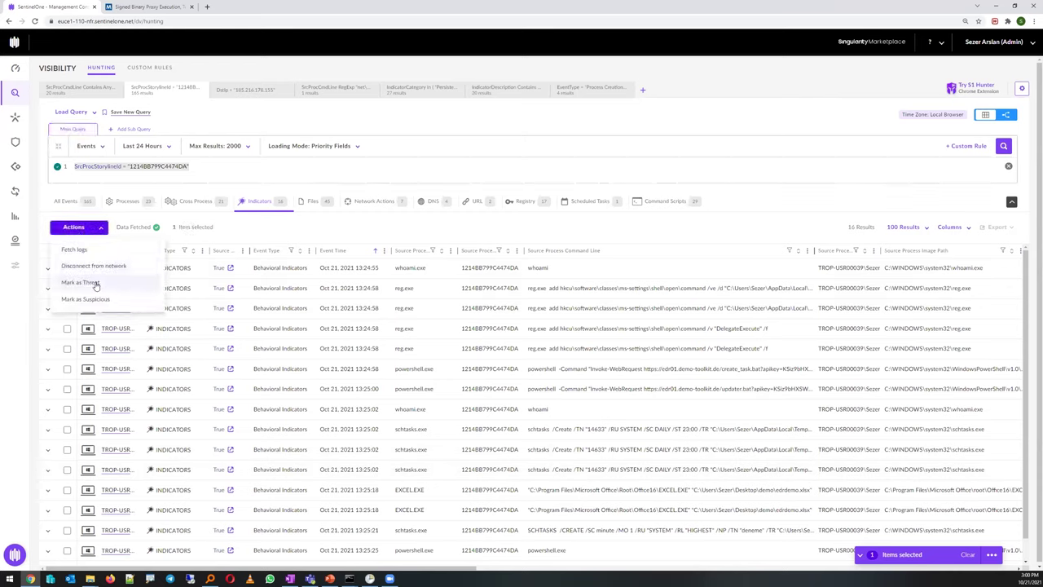
left_click(196, 173)
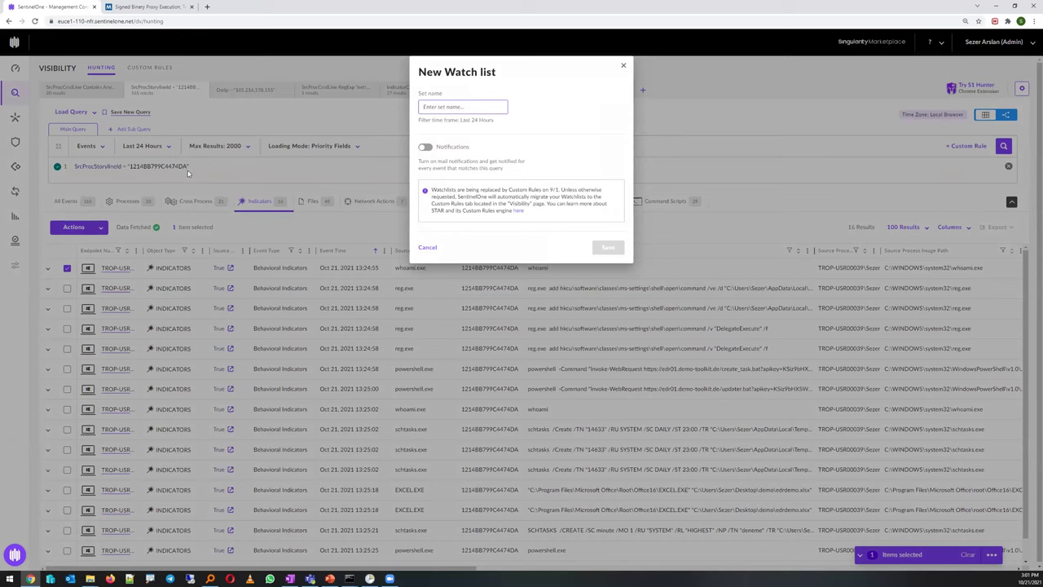
left_click(425, 147)
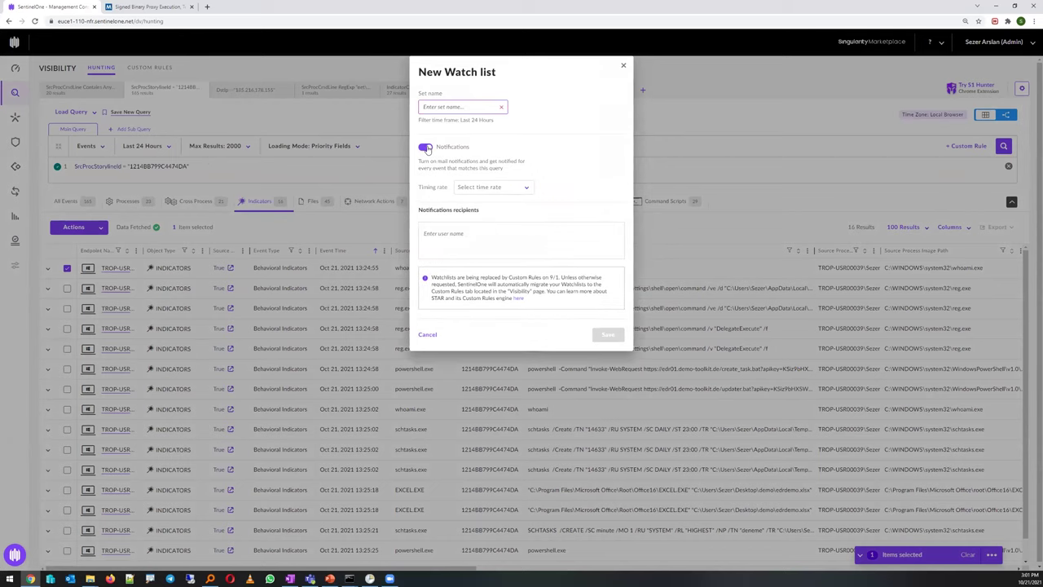
left_click(425, 146)
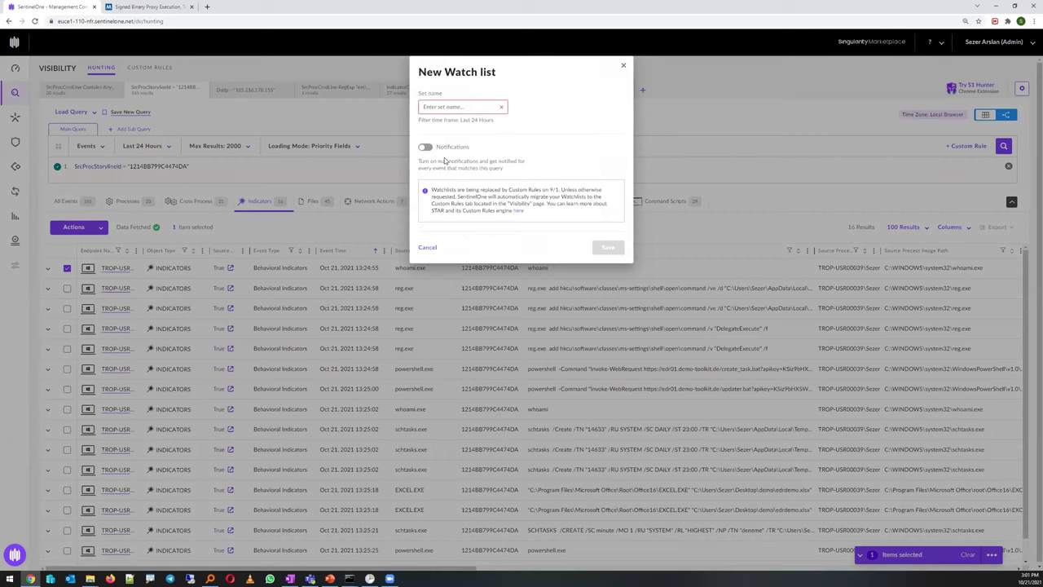
left_click(623, 69)
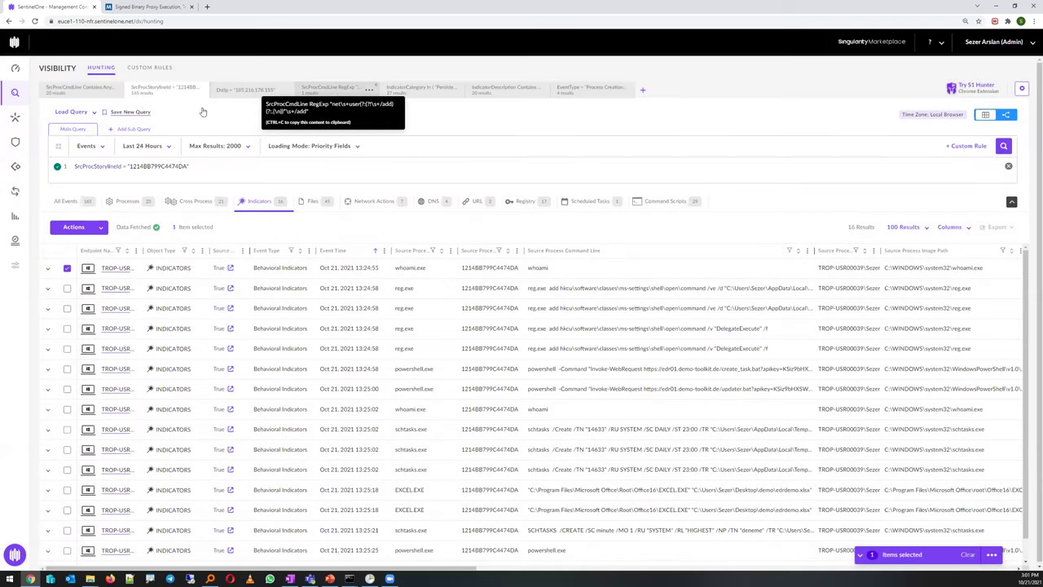
left_click(341, 92)
left_click(609, 92)
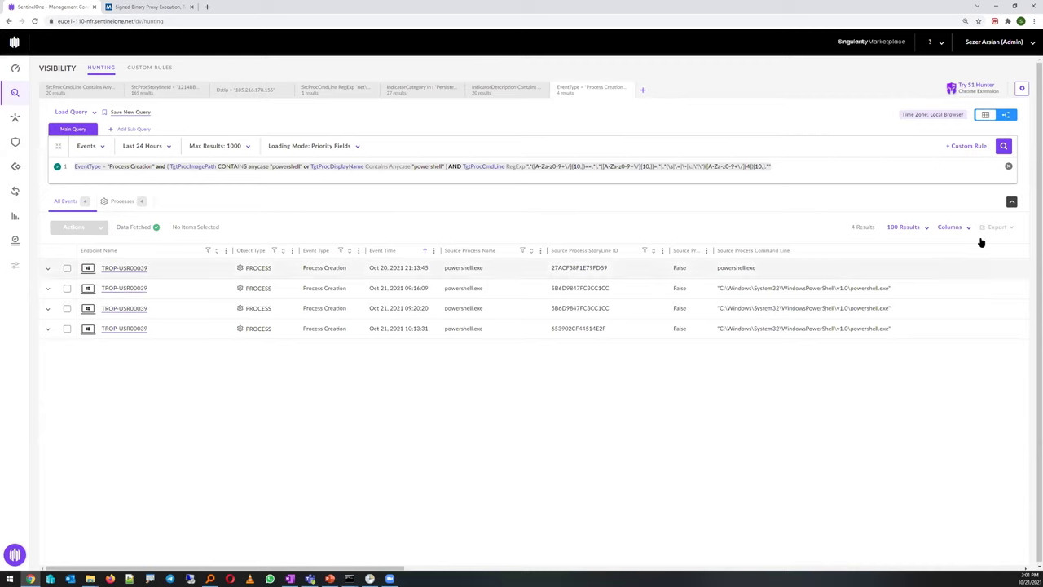
Start a custom rule from the query named 'test' and advance to its Response step
left_click(963, 147)
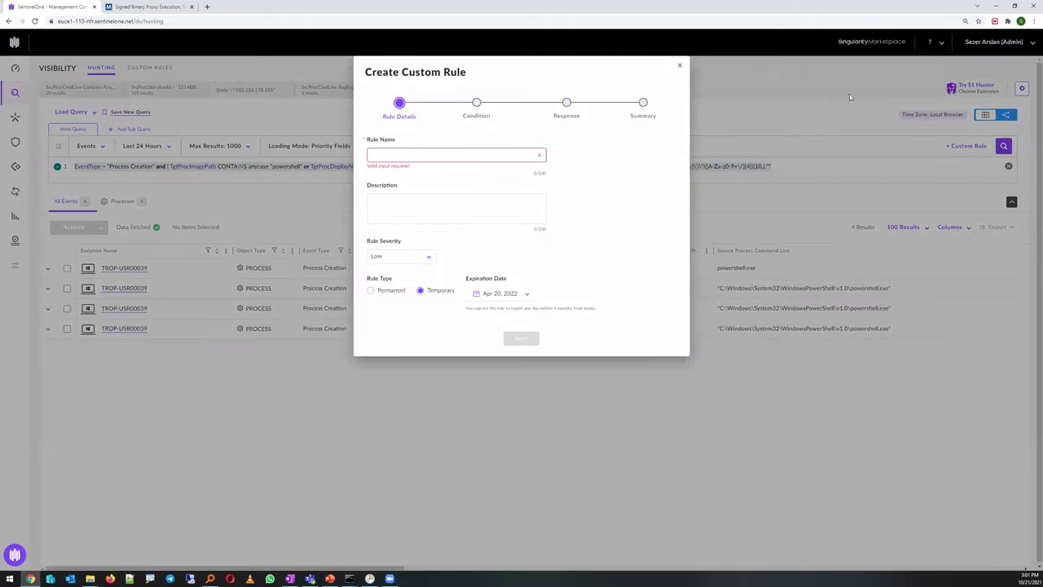
left_click(679, 65)
left_click(965, 146)
left_click(381, 153)
type("test")
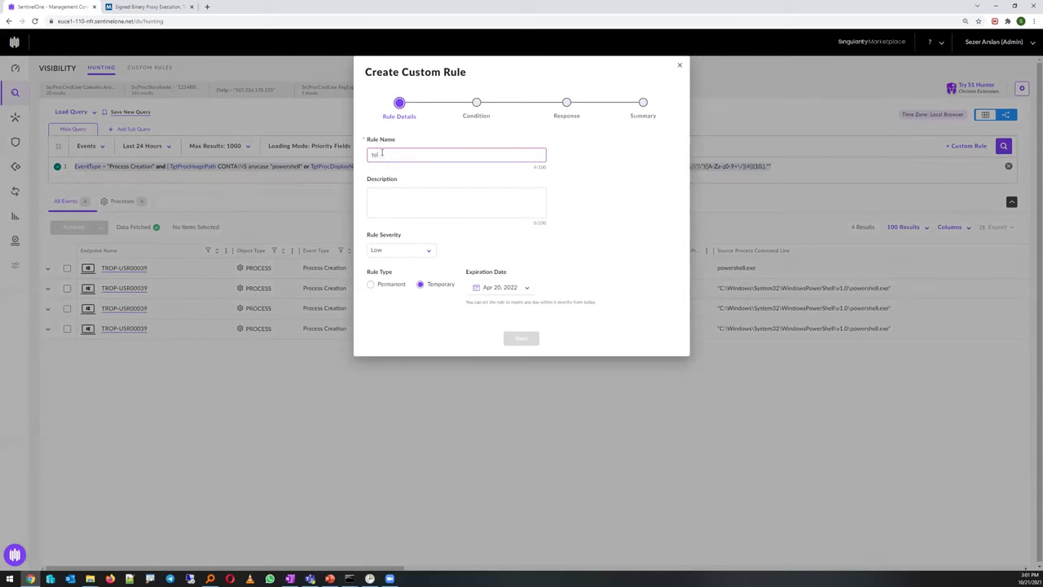
left_click(520, 337)
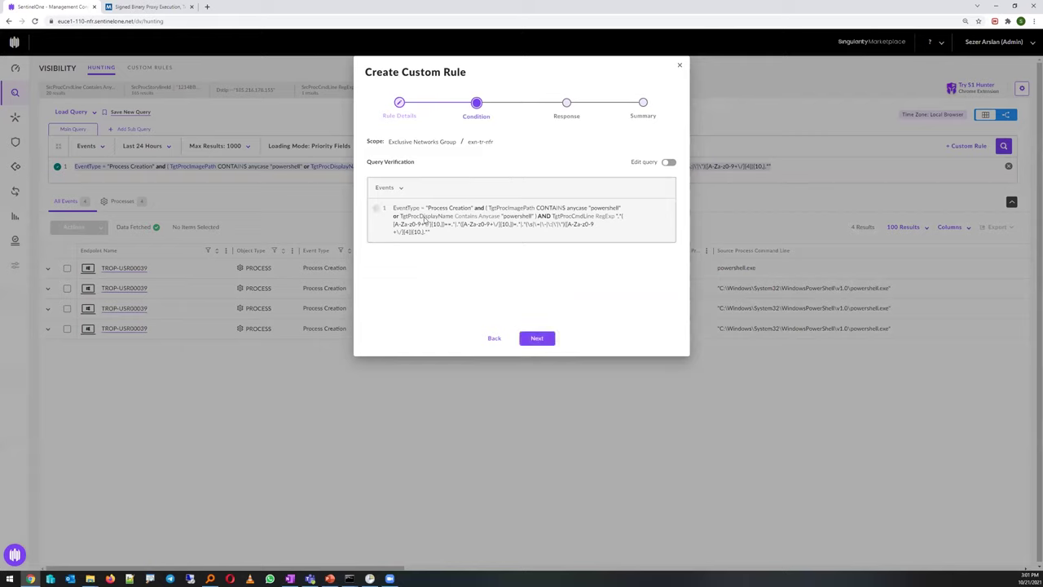
left_click(537, 337)
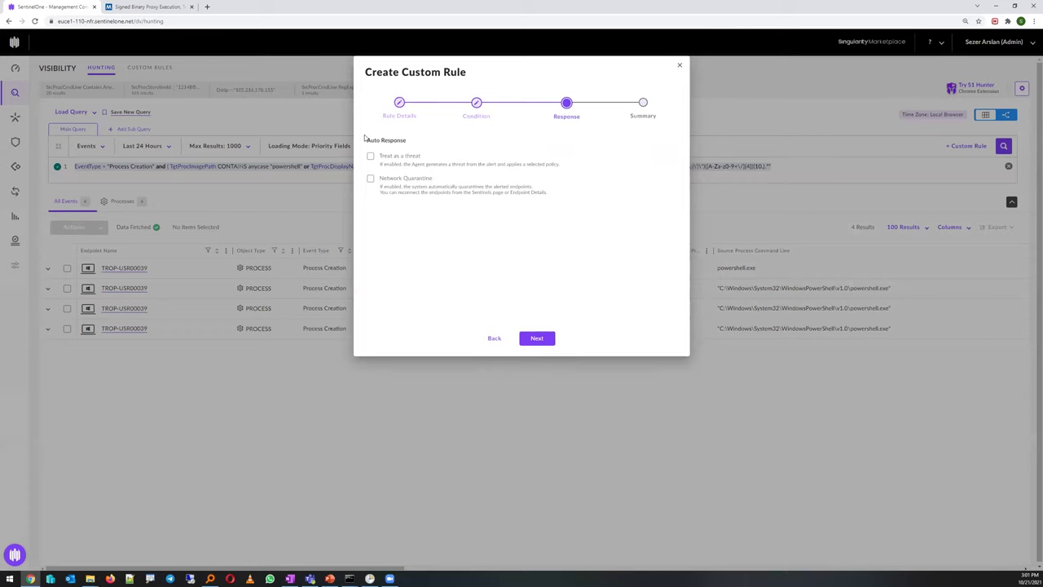
Treat matches as threats under Malicious Threat Policy without network quarantine, review summary, close unsaved
left_click(370, 157)
left_click(371, 156)
left_click(371, 178)
left_click(370, 178)
left_click(371, 156)
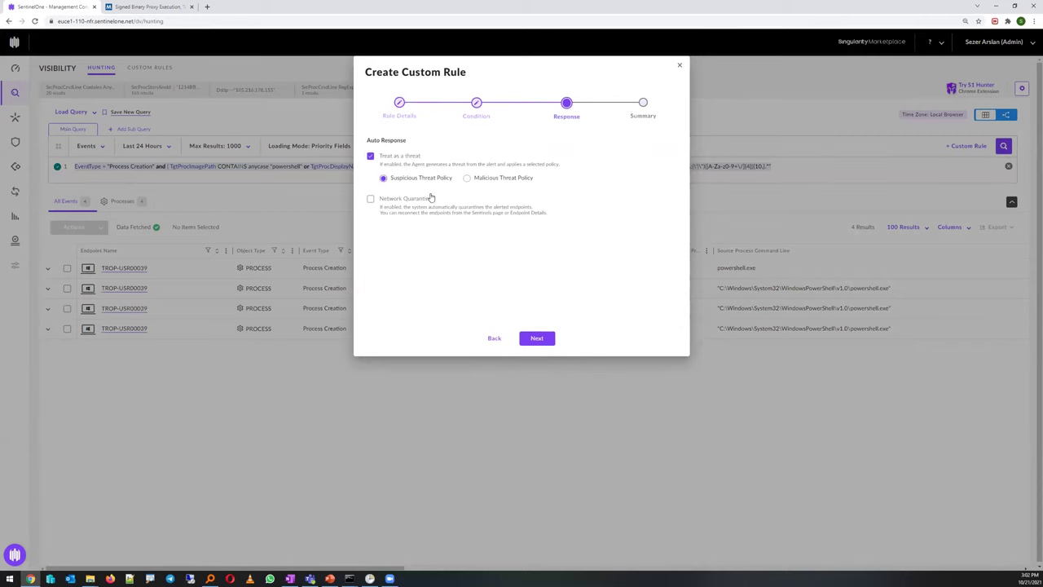
left_click(467, 179)
left_click(384, 178)
left_click(468, 181)
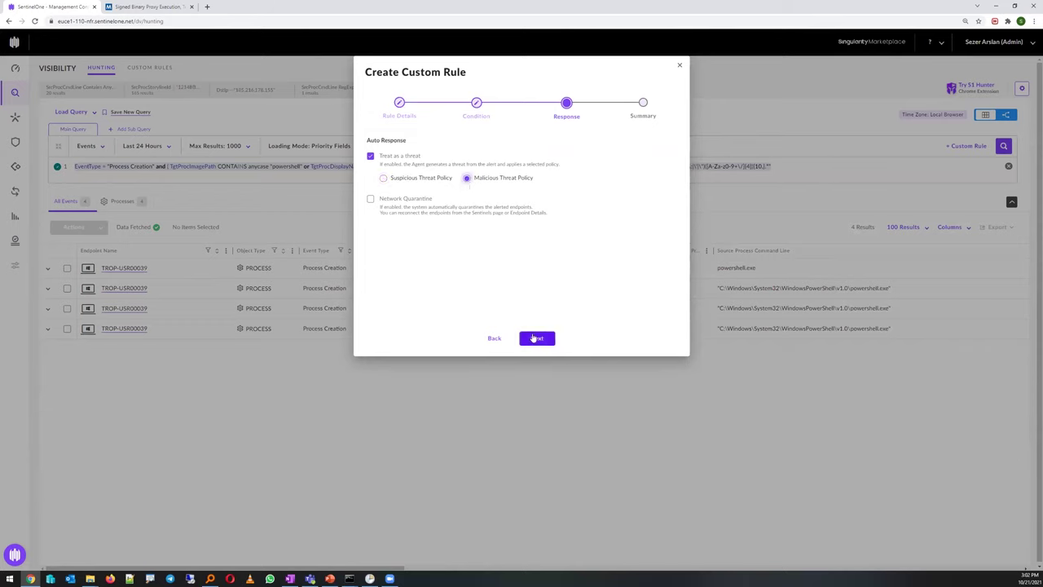
left_click(537, 338)
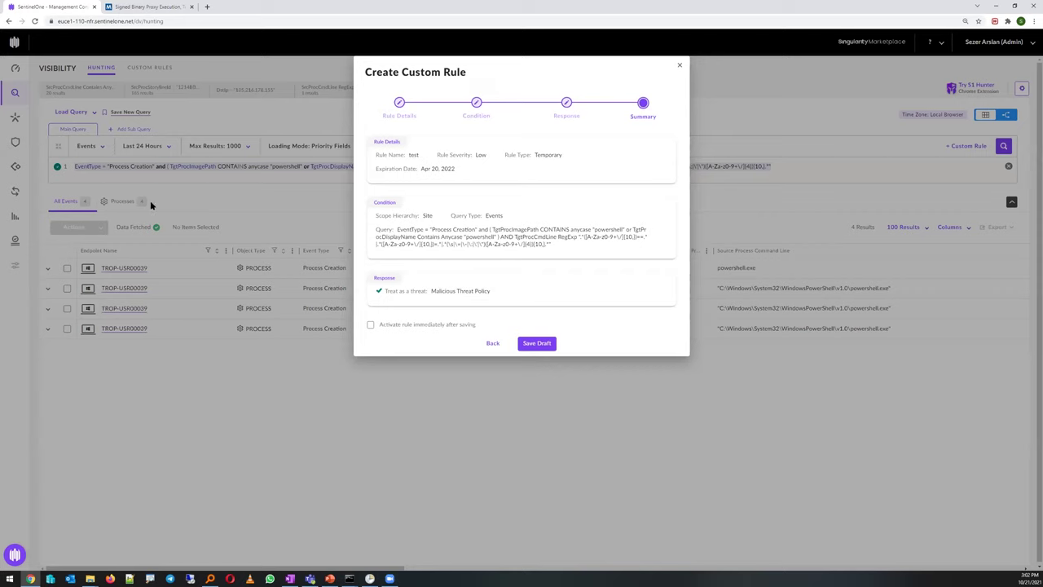
left_click(679, 65)
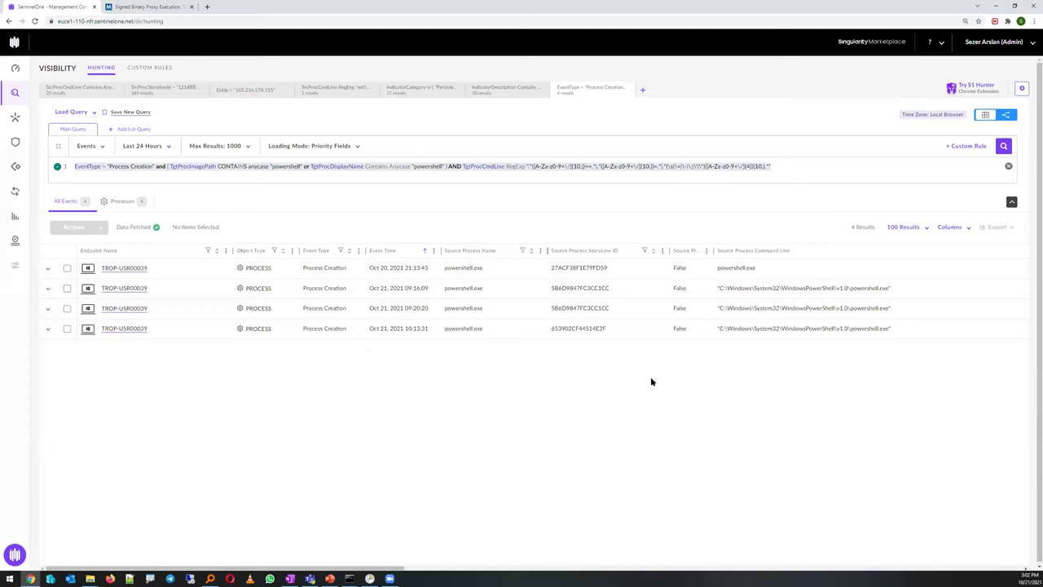
Begin editing the main query, then return to the storyline 1214BB799C4474DA hunt
left_click(783, 169)
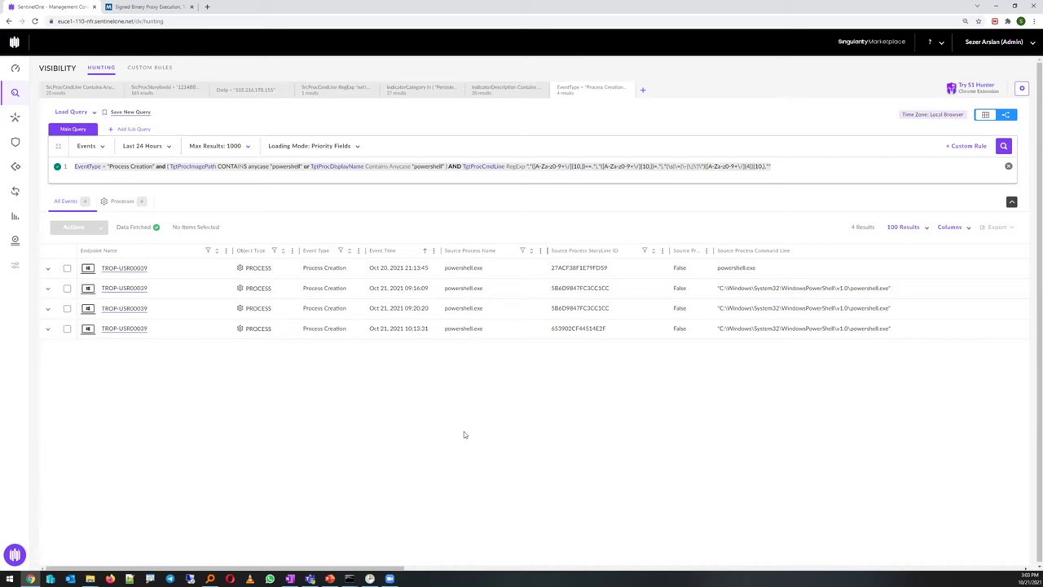
left_click(163, 88)
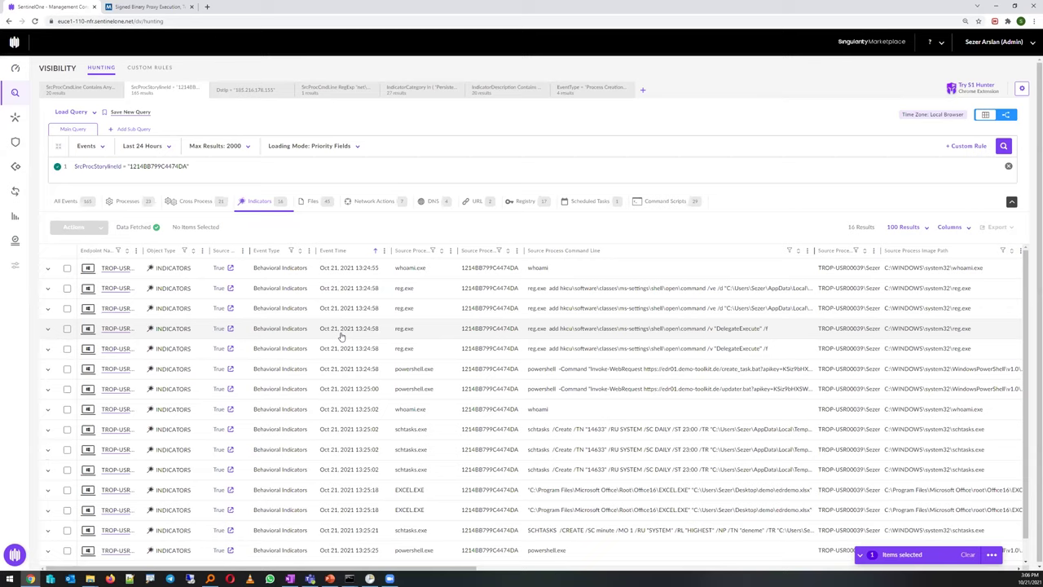
Begin editing the SrcProcStorylineId query for storyline 1214BB799C4474DA
left_click(185, 165)
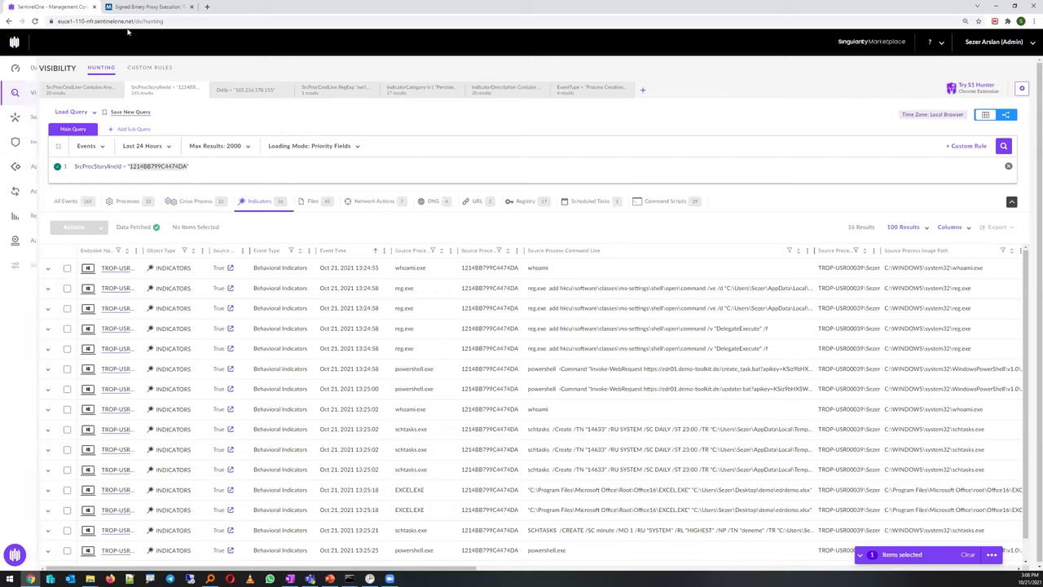
Open endpoint TROP-USR00039 from Sentinels, search its actions for 'shel', and launch Remote Shell
left_click(42, 117)
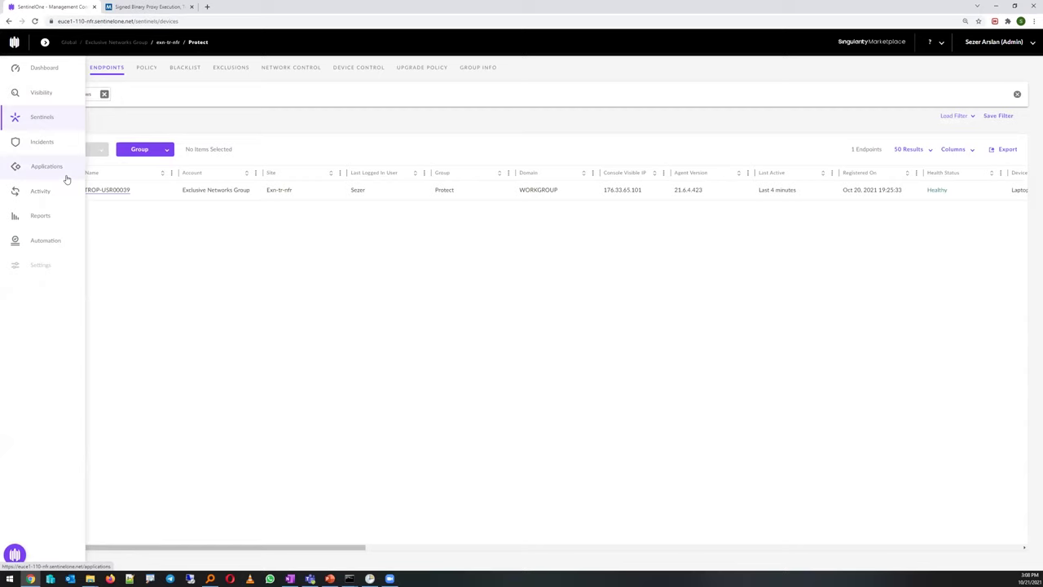
left_click(106, 190)
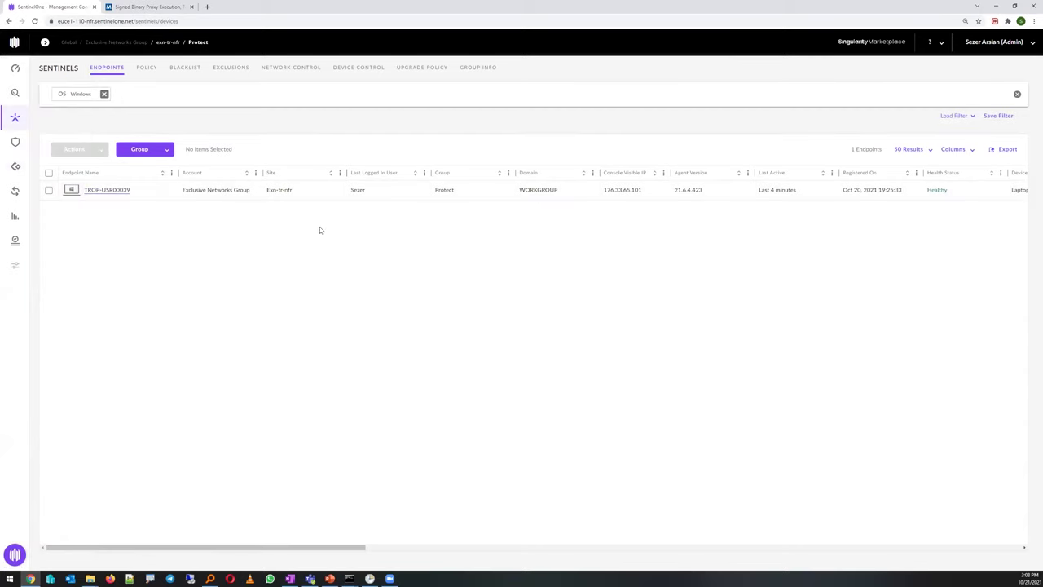
left_click(987, 352)
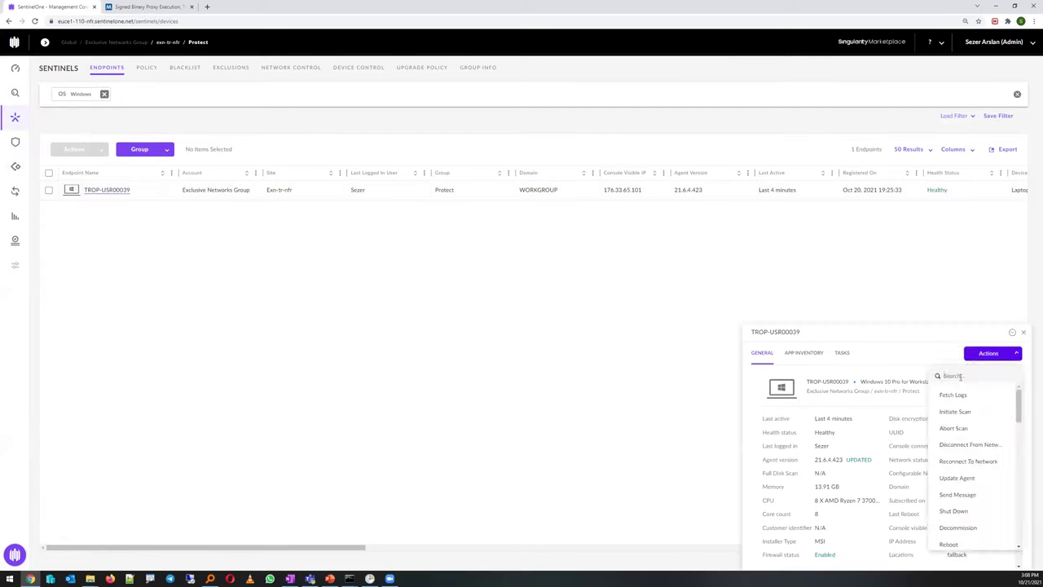
left_click(960, 377)
type("shell")
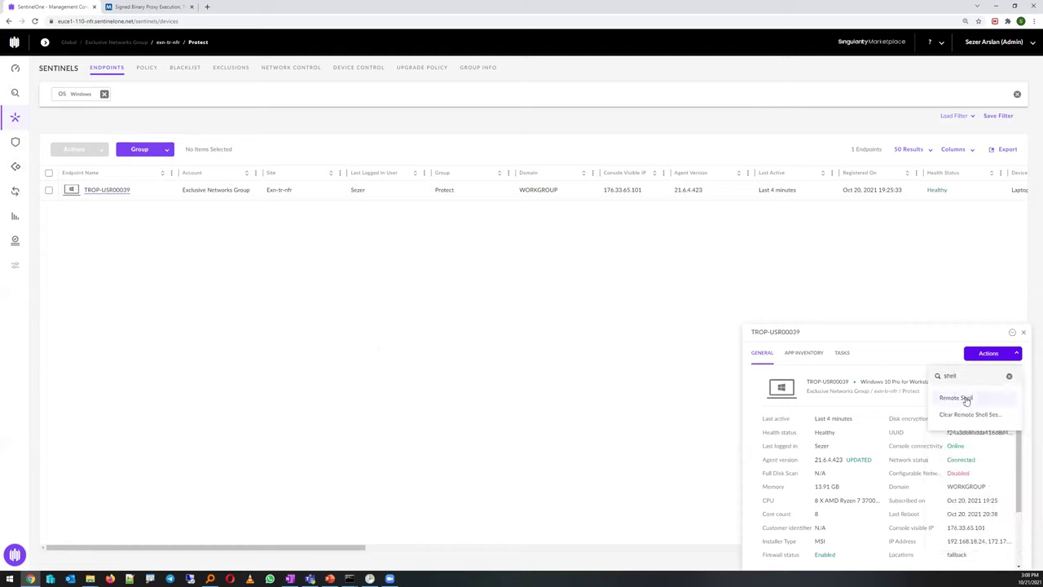
left_click(966, 398)
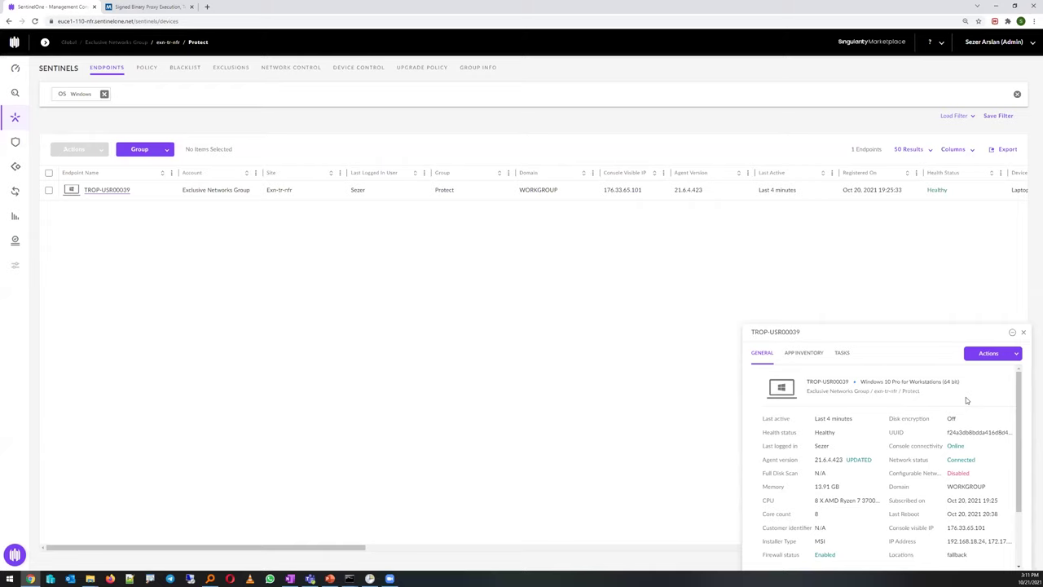
Open the Network Control firewall rules, showing the disabled 'Test' rule blocking ICMP to 8.8.8.8
left_click(288, 70)
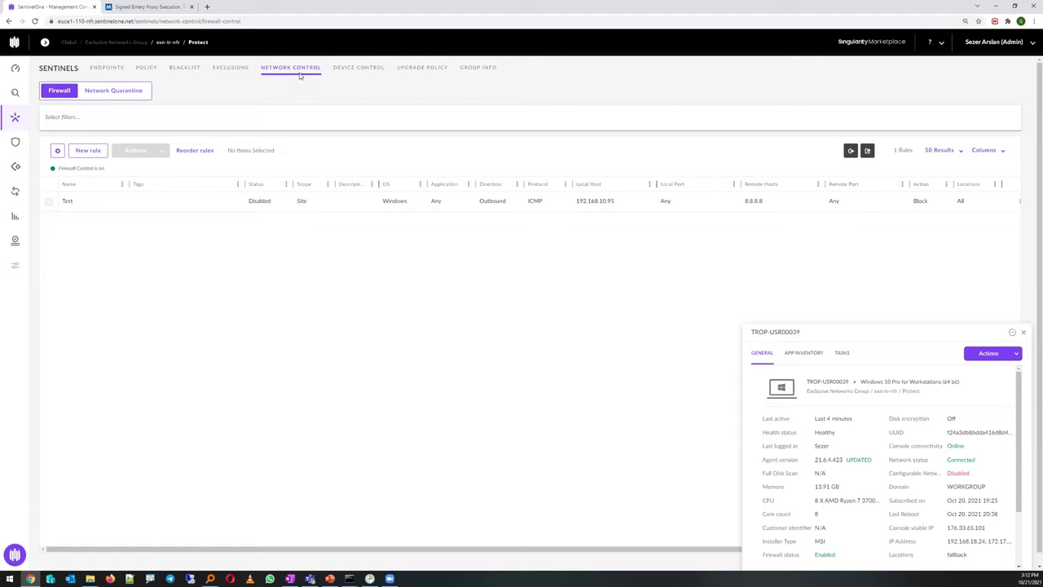
Close the TROP-USR00039 endpoint details panel, leaving the firewall rule list visible
left_click(1023, 332)
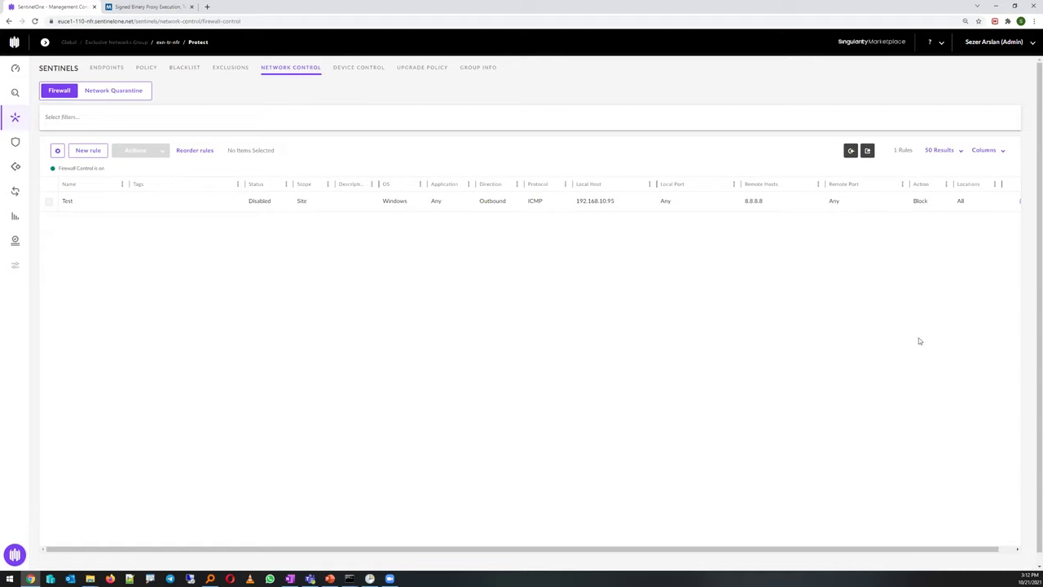
Return to Deep Visibility and show the IndicatorDescription Contains '1053' query with 20 schtasks results
left_click(17, 92)
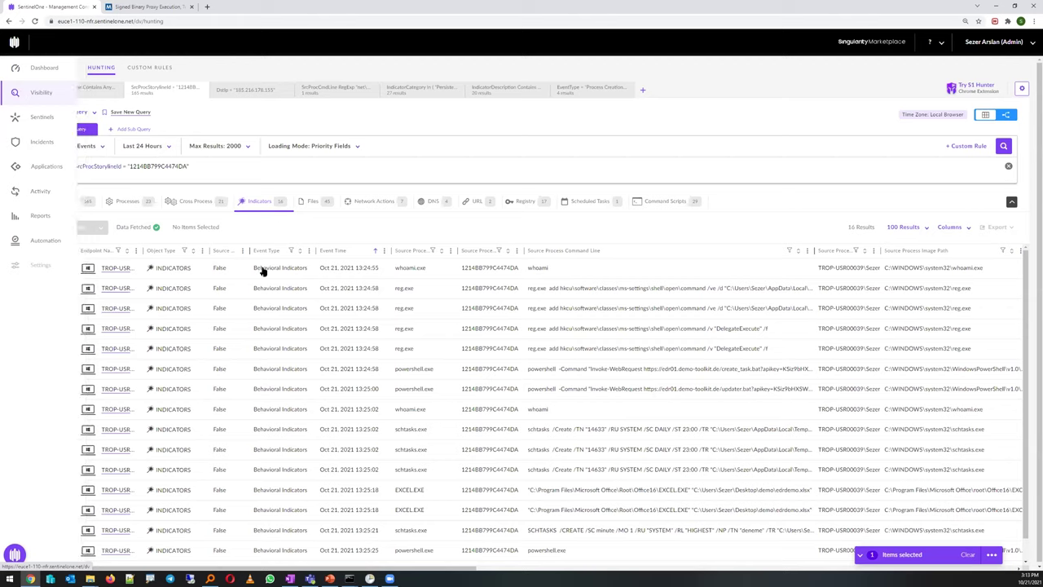
left_click(494, 90)
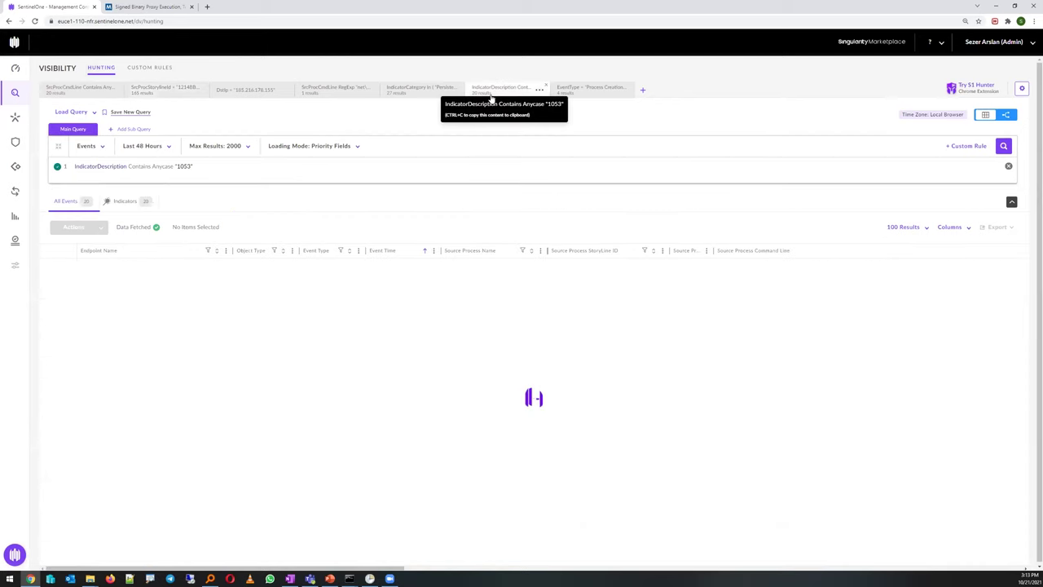
Show the Oct 20 powershell.exe event's full command line and decode its base64 argument
left_click(576, 96)
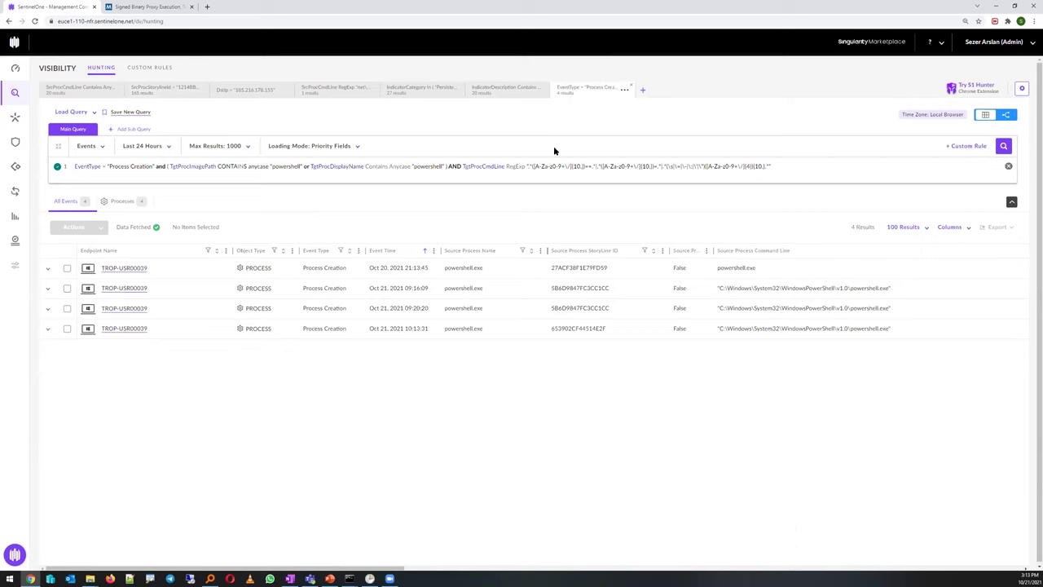
left_click(492, 274)
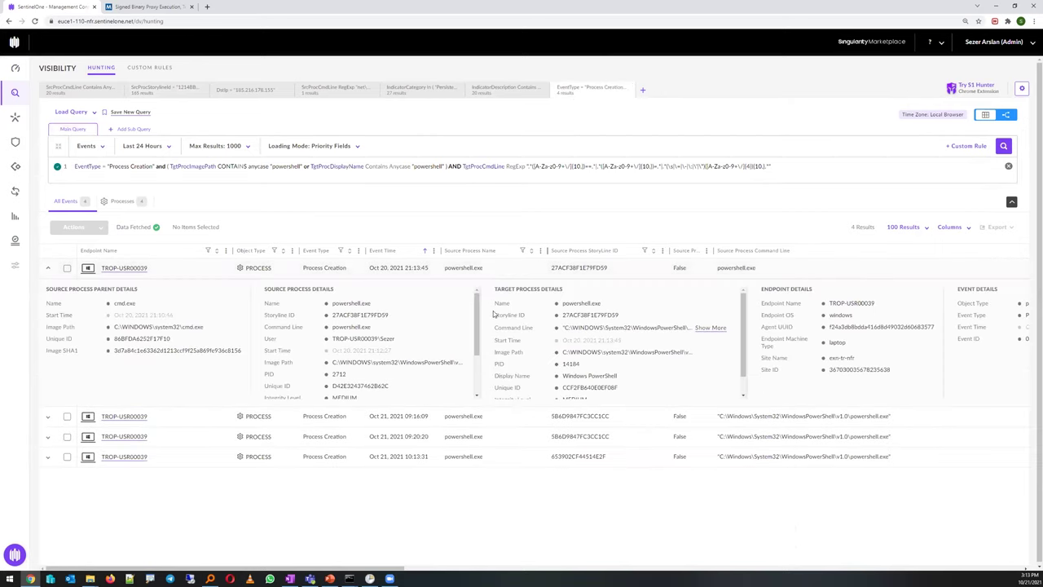
left_click(702, 333)
left_click_drag(628, 98, 398, 99)
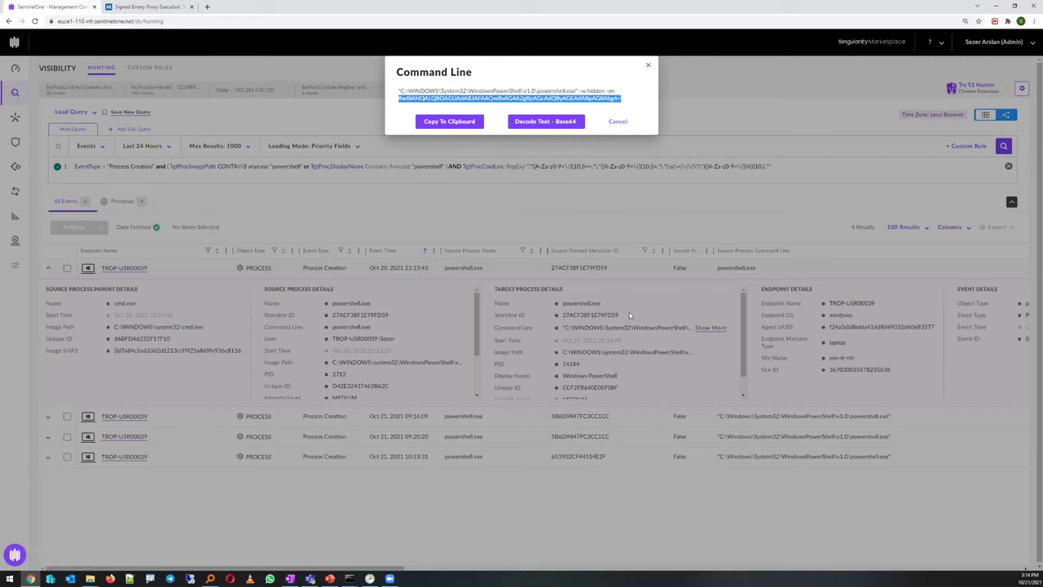
left_click(530, 122)
Select the decoded Get-NetIPConfiguration text and part of the base64 string, then close the dialog
left_click_drag(465, 120, 391, 121)
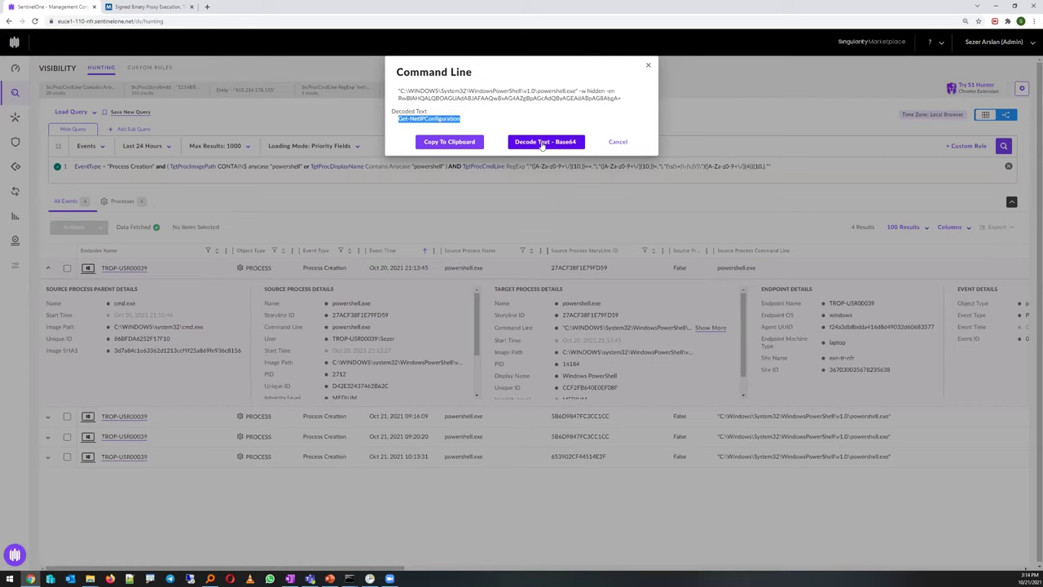
left_click_drag(555, 98, 460, 98)
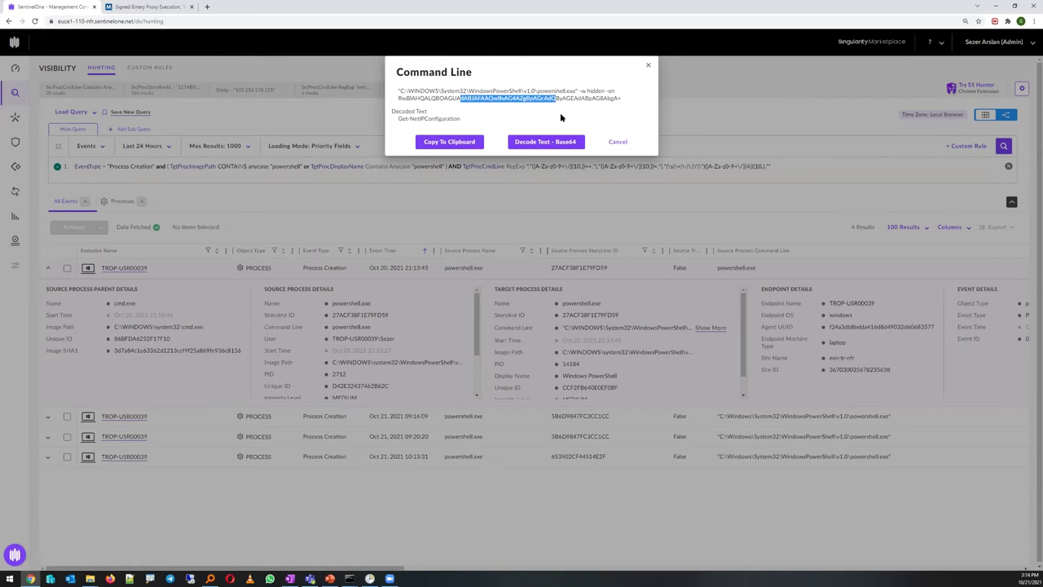
left_click(648, 68)
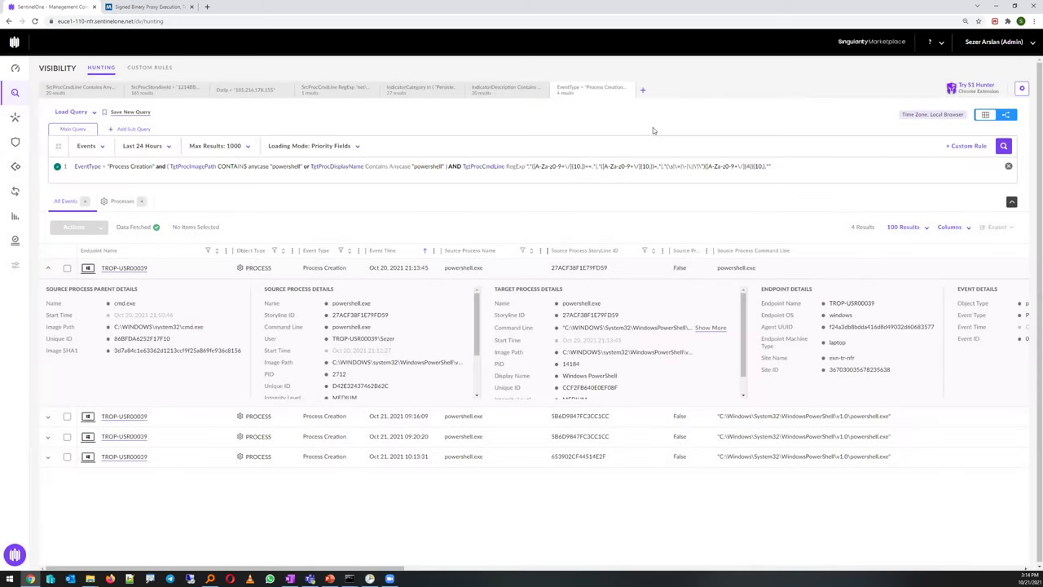